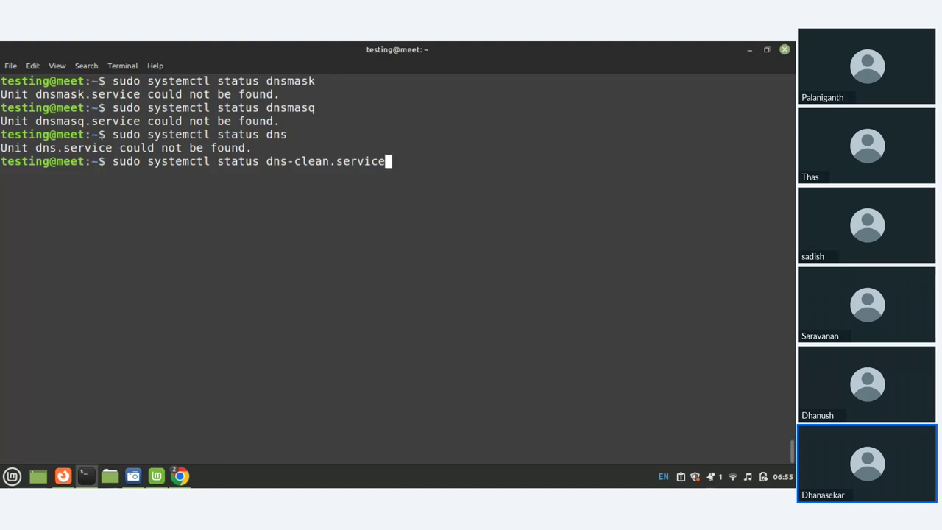
Step: Check the status of dns-clean.service with sudo systemctl
key(Return)
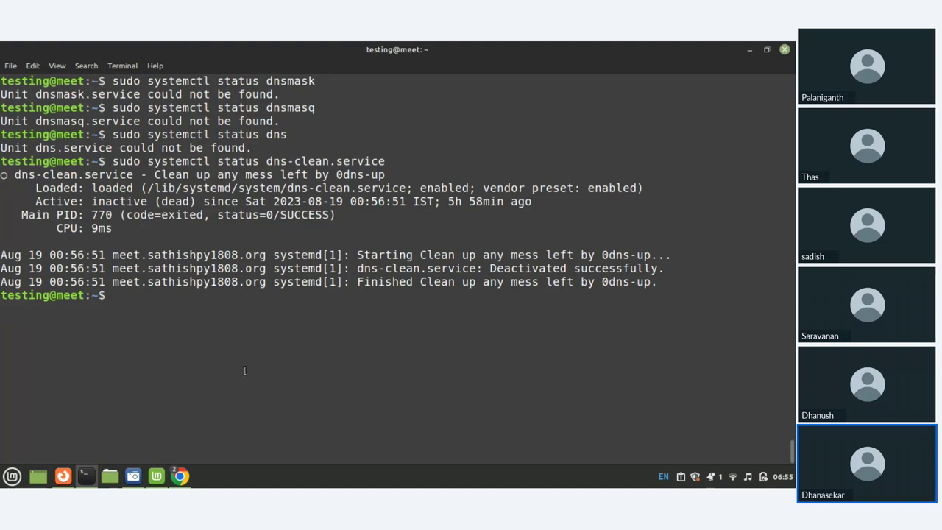
Step: Copy the virt-manager command from Step 4 of the KVM guide in Firefox onto a cleared terminal prompt
key(alt+Tab)
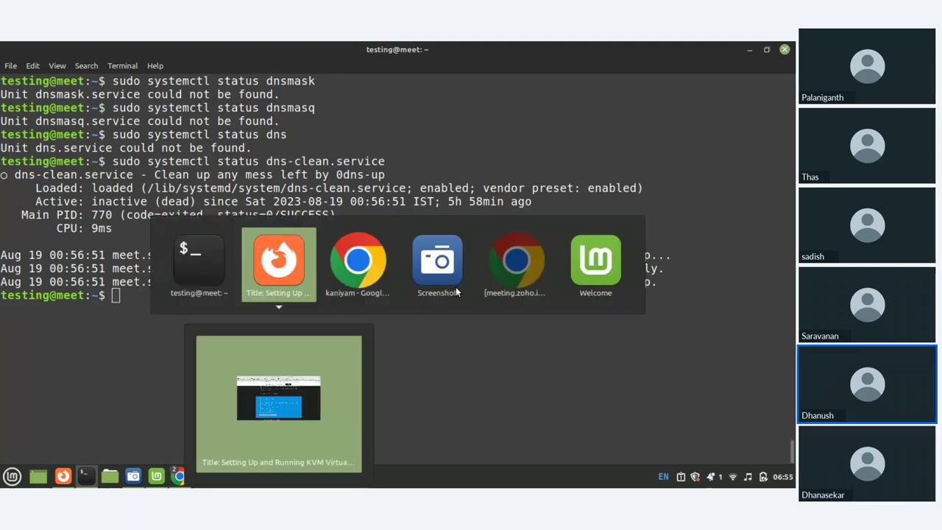
scroll(421, 299, down, 5)
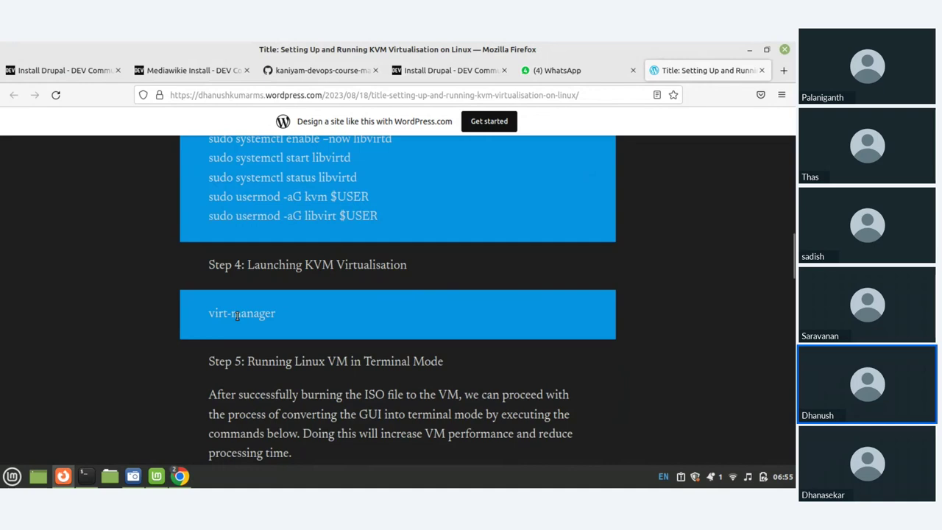
triple_click(420, 300)
key(ctrl+c)
key(alt+Tab)
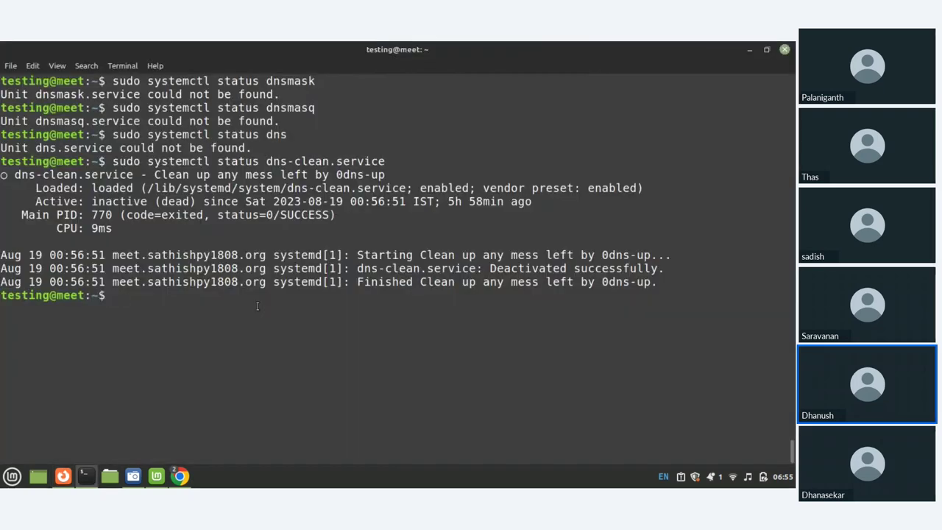
key(ctrl+l)
right_click(257, 119)
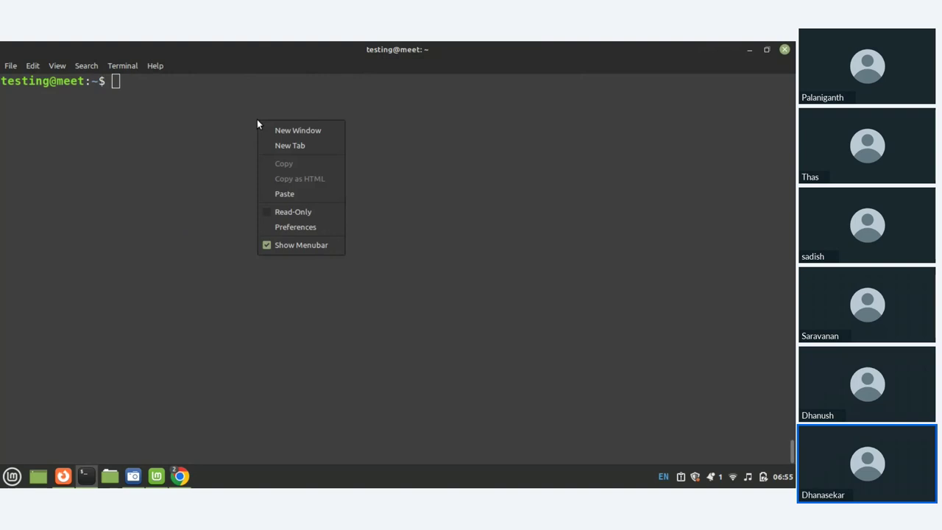
click(291, 194)
key(End)
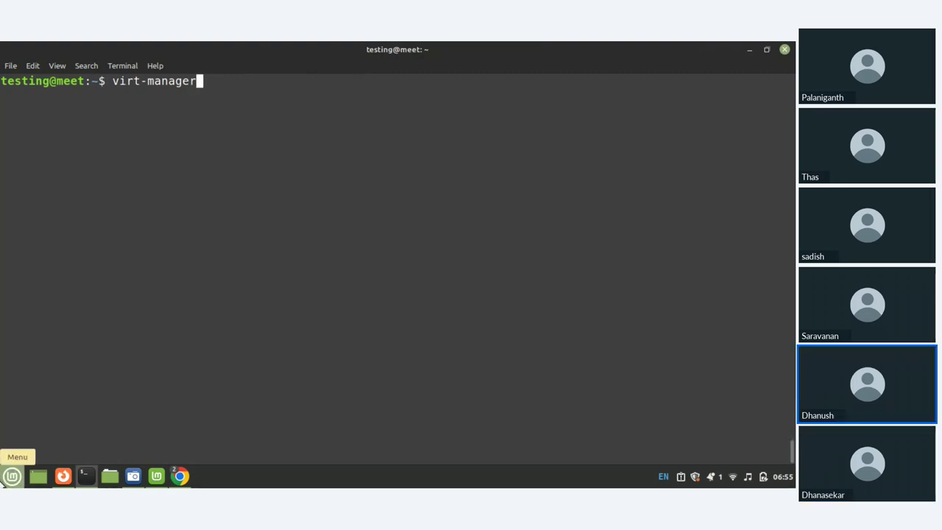
Step: Search the installed applications for "vi", launch Virtual Machine Manager and dismiss its connection failure message
click(9, 483)
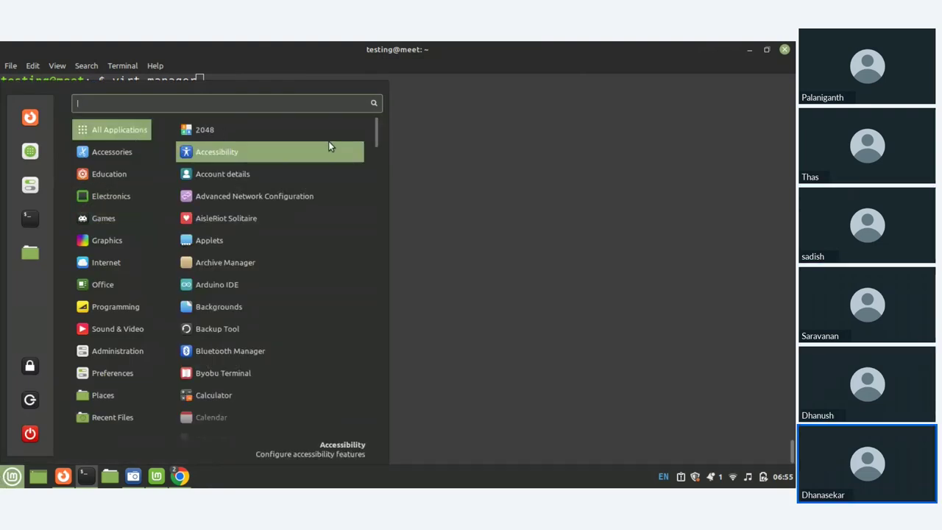
text(kv)
key(BackSpace)
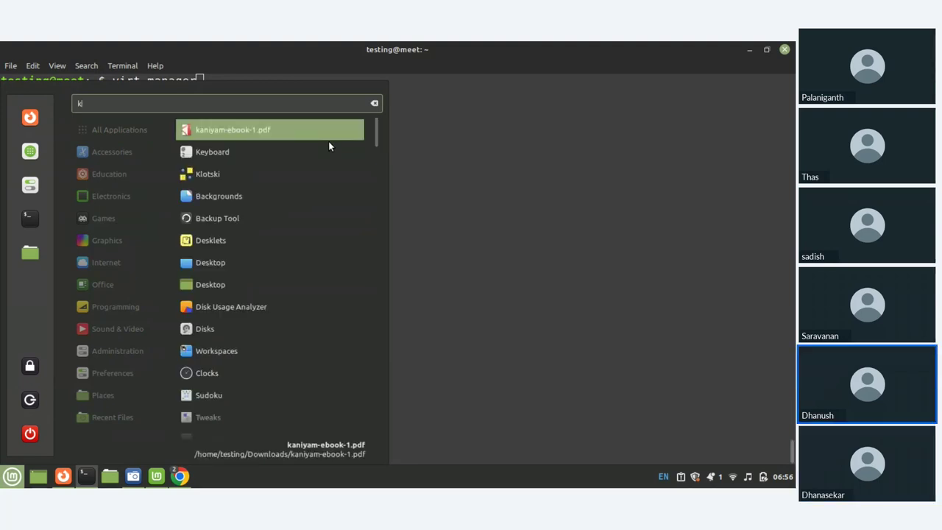
key(BackSpace)
text(vi)
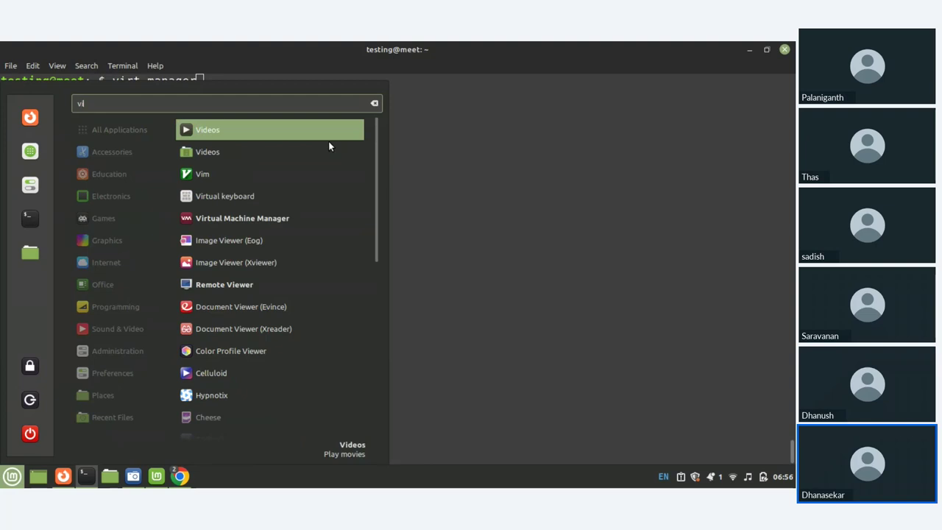
click(265, 219)
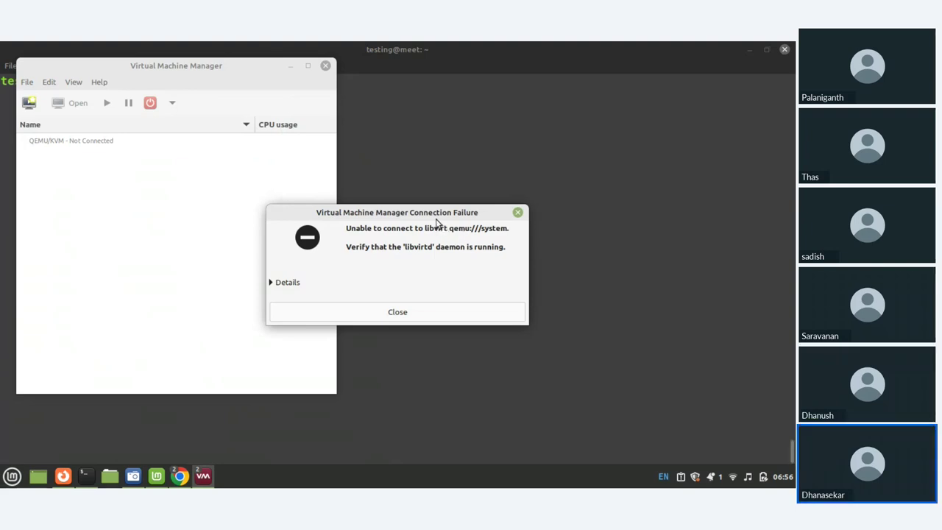
click(405, 311)
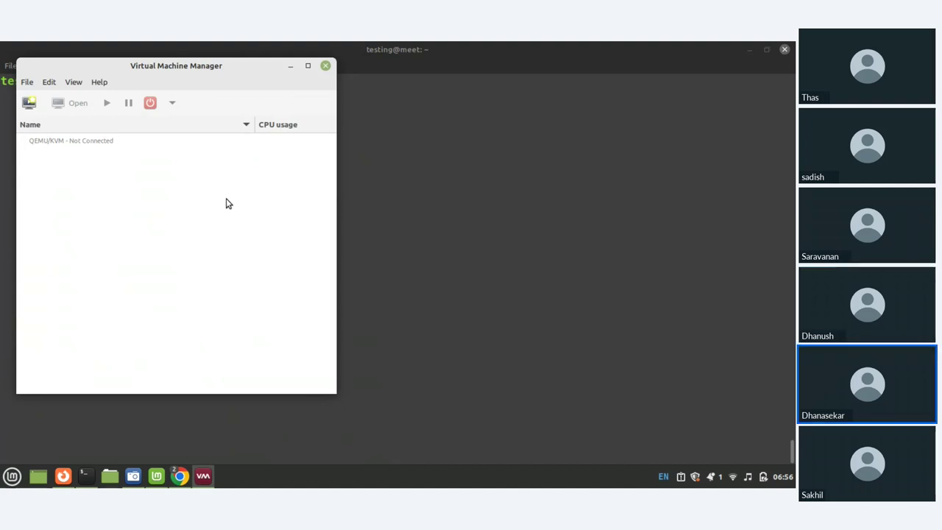
Step: Replace the virt-manager text at the terminal prompt with the guide's sudo systemctl start libvirtd command from Step 3
click(453, 204)
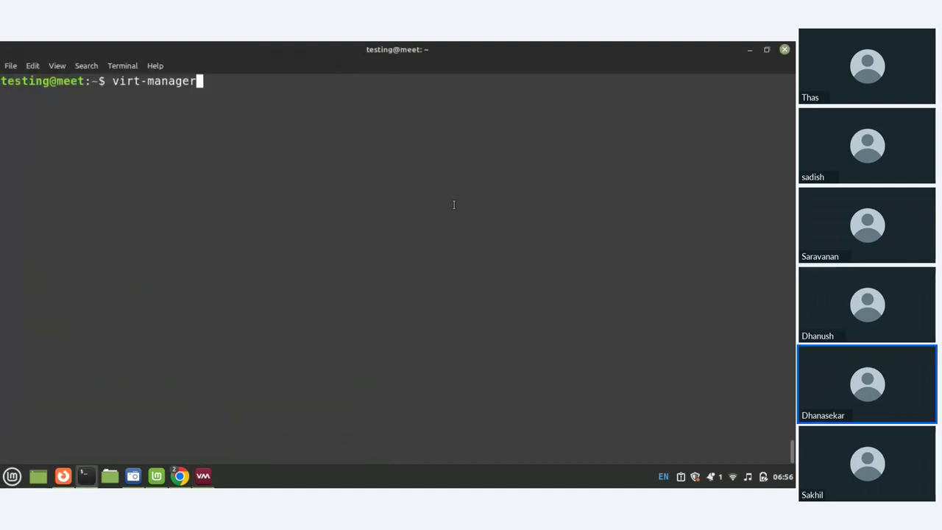
key(alt+Tab)
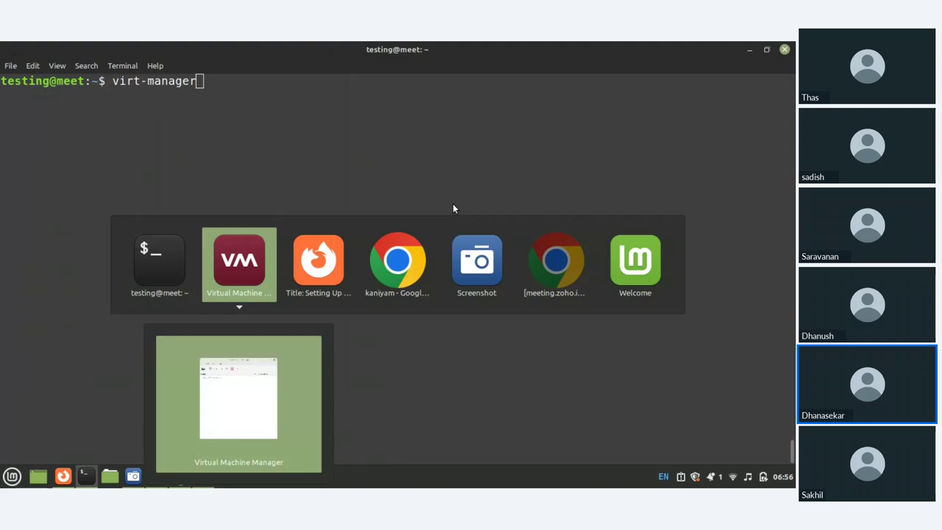
key(alt+Tab)
scroll(431, 236, up, 4)
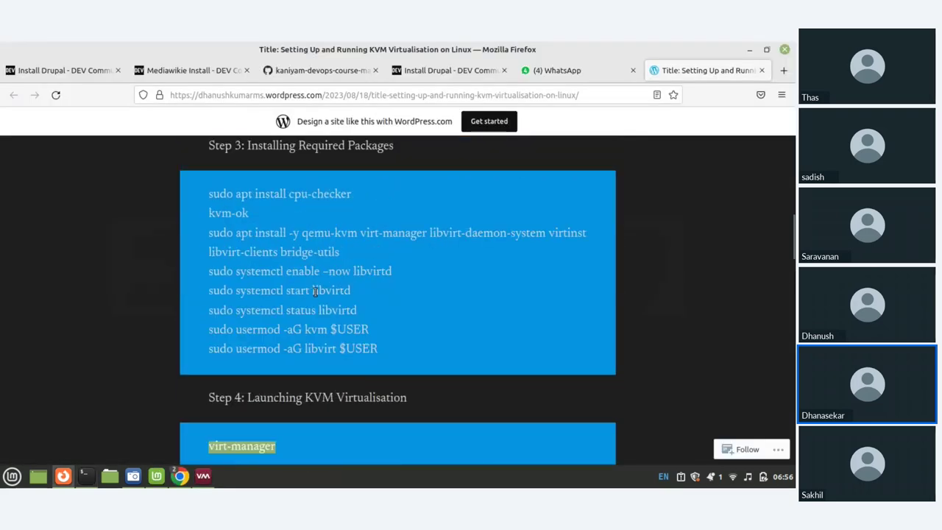
triple_click(315, 291)
key(alt+Tab)
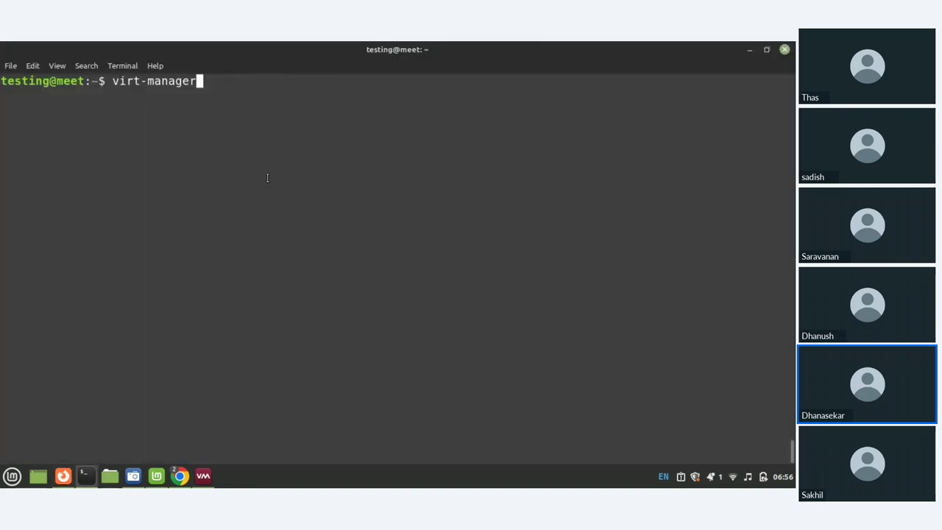
key(BackSpace)
key(BackSpace)
key(BackSpace)
key(BackSpace)
key(BackSpace)
key(BackSpace)
key(BackSpace)
key(BackSpace)
key(BackSpace)
key(BackSpace)
key(BackSpace)
key(BackSpace)
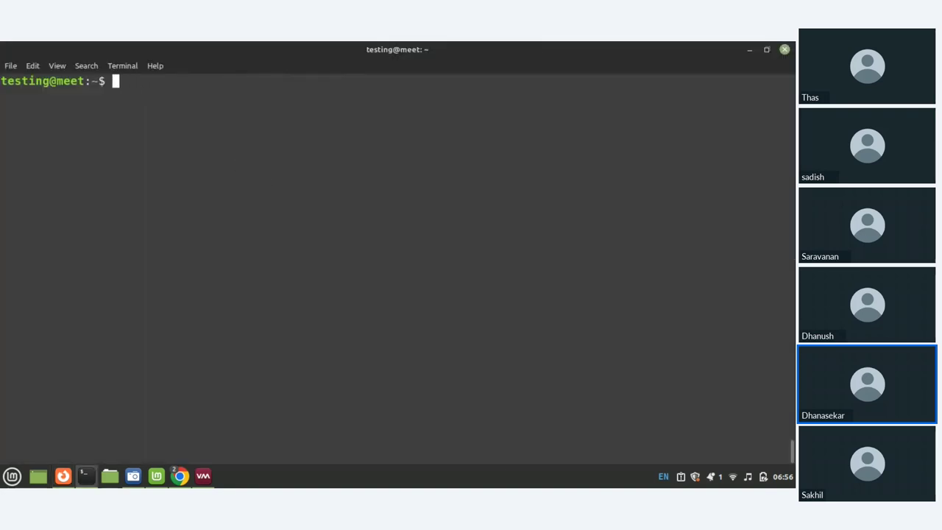
right_click(257, 110)
click(301, 187)
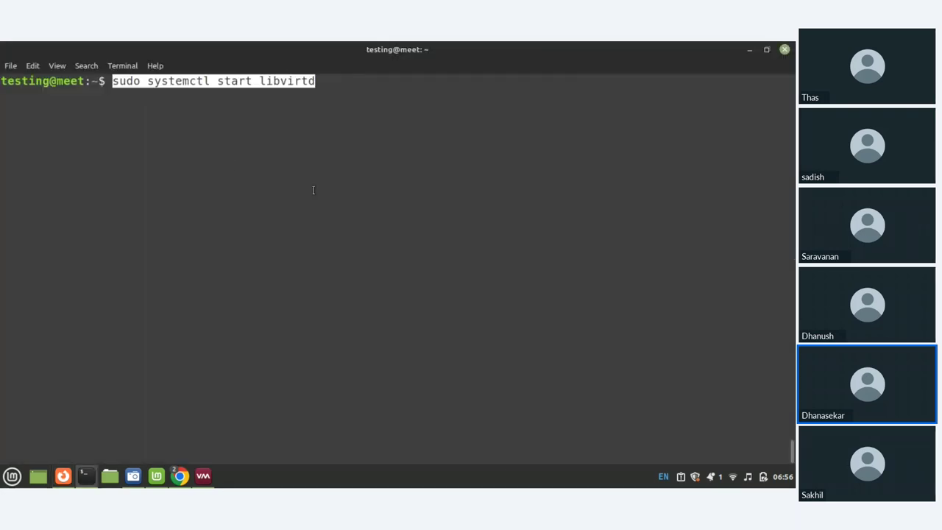
Step: Change start to restart in the pasted command and run sudo systemctl restart libvirtd
key(Left)
key(Left)
key(Left)
key(Left)
key(Left)
key(Left)
key(Left)
key(Left)
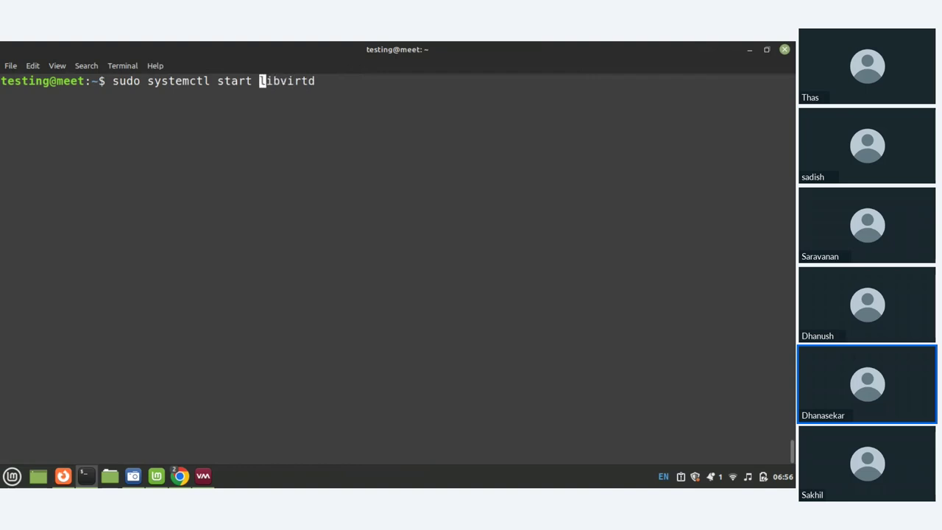
key(Left)
key(Left)
key(Left)
key(Left)
key(Left)
key(Left)
text(re)
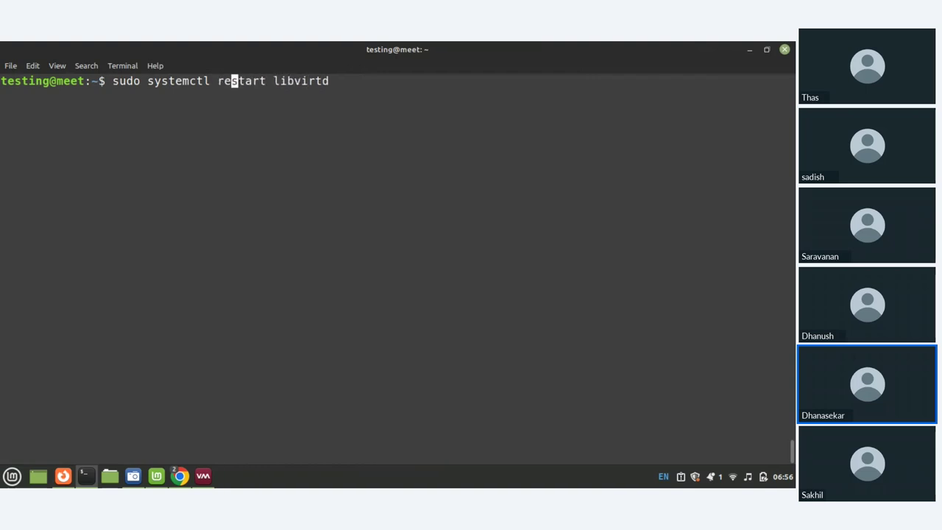
key(Return)
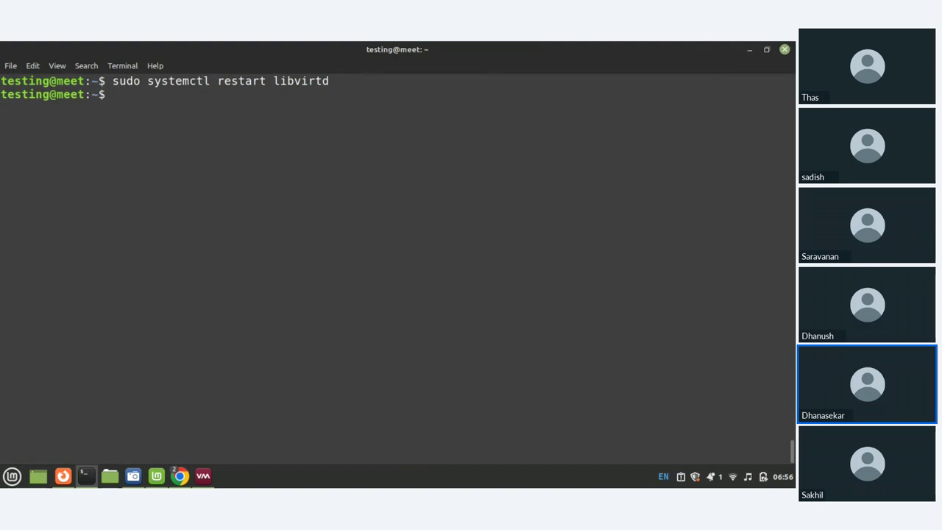
Step: Reuse the copied command as sudo systemctl status libvirtd to check the service, and leave its output pager
right_click(264, 172)
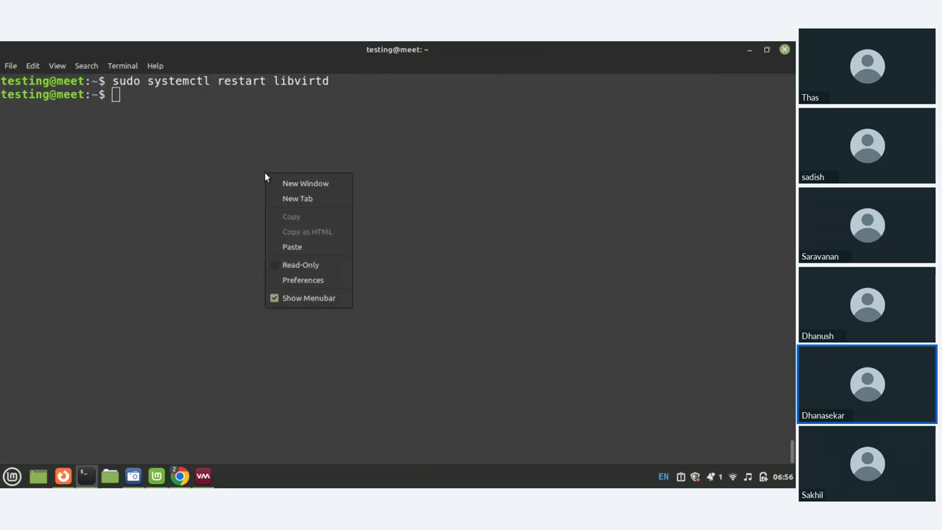
click(288, 247)
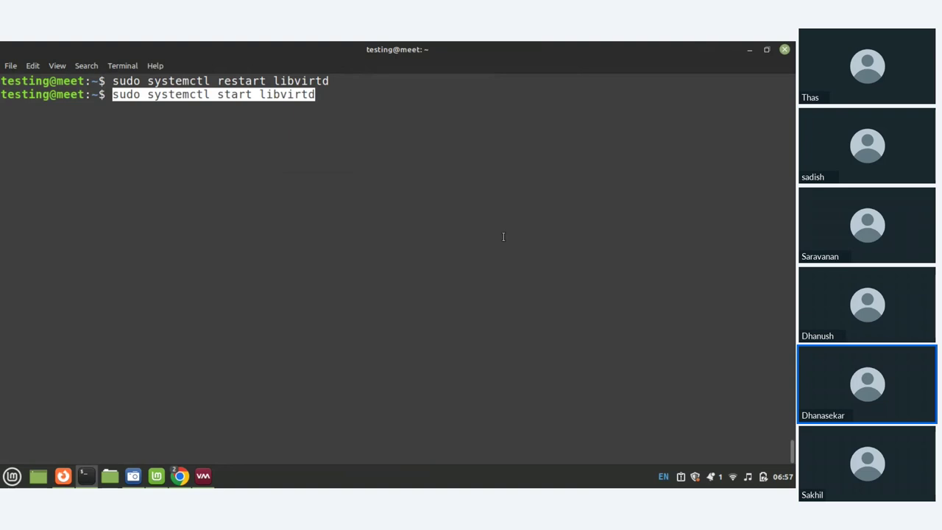
key(Left)
key(Left)
key(Left)
key(Left)
key(Left)
key(Left)
key(Left)
key(Left)
key(Left)
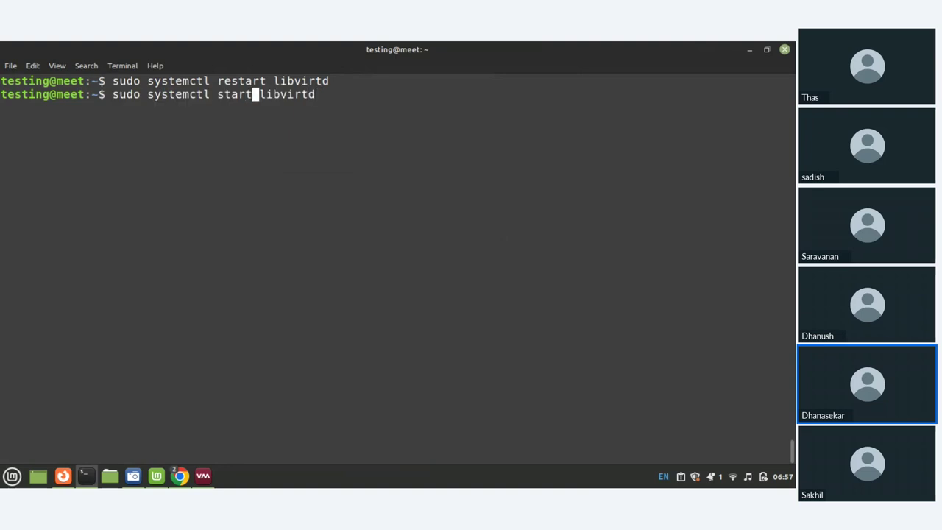
key(BackSpace)
key(BackSpace)
text(tus)
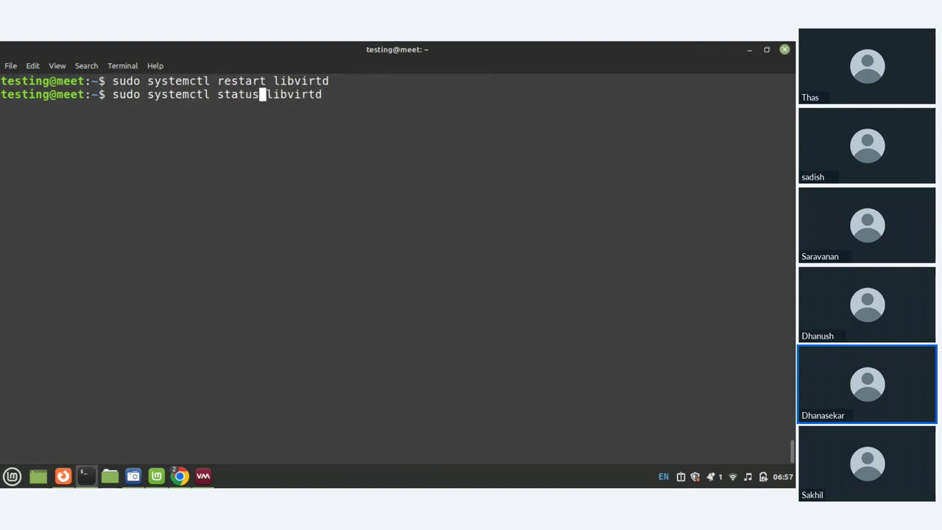
key(Return)
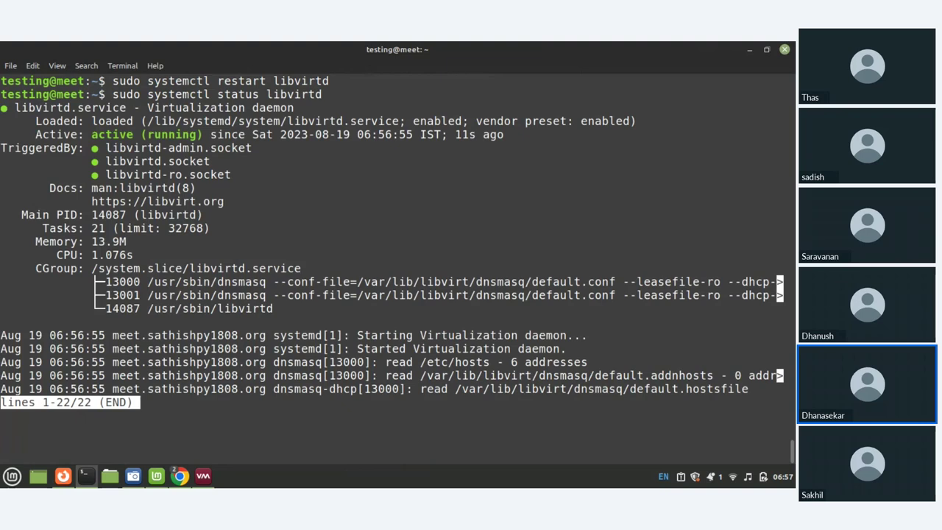
key(q)
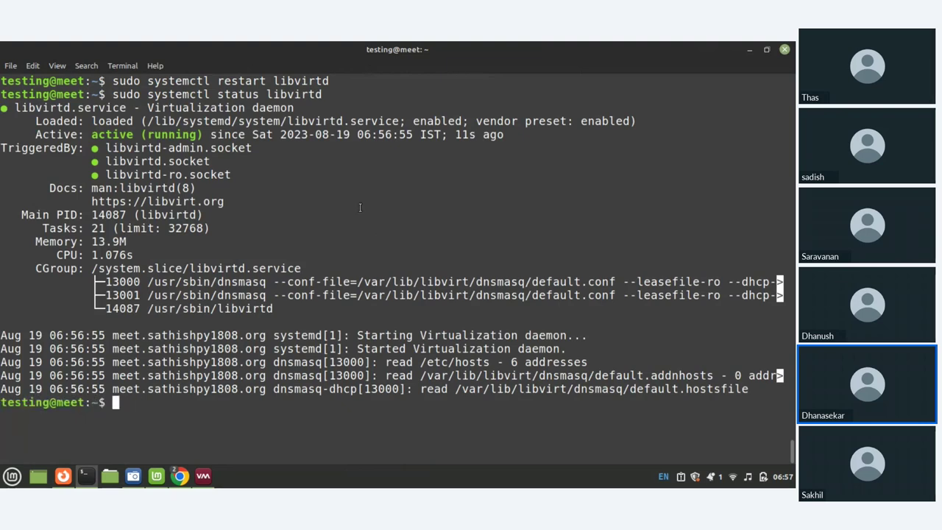
Step: Close Virtual Machine Manager and relaunch it by searching the installed applications for "vi"
click(205, 477)
click(326, 66)
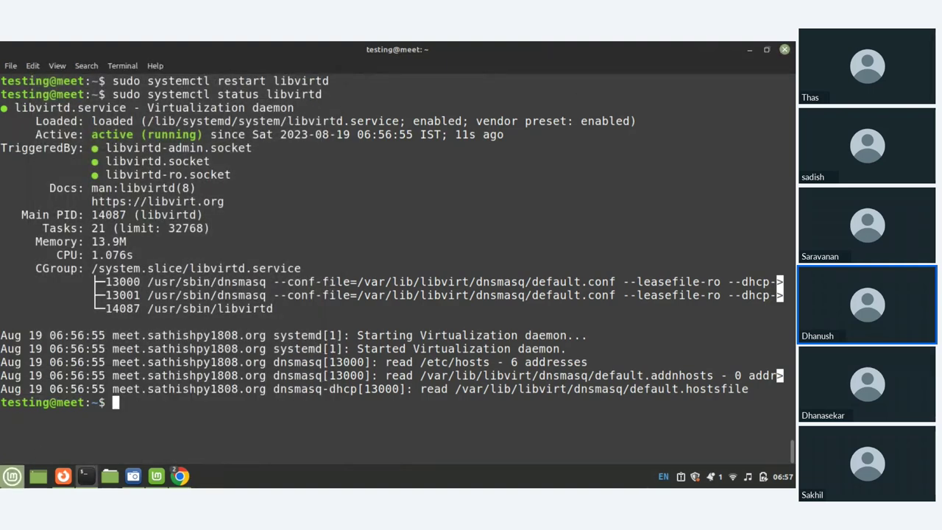
key(super)
text(vi)
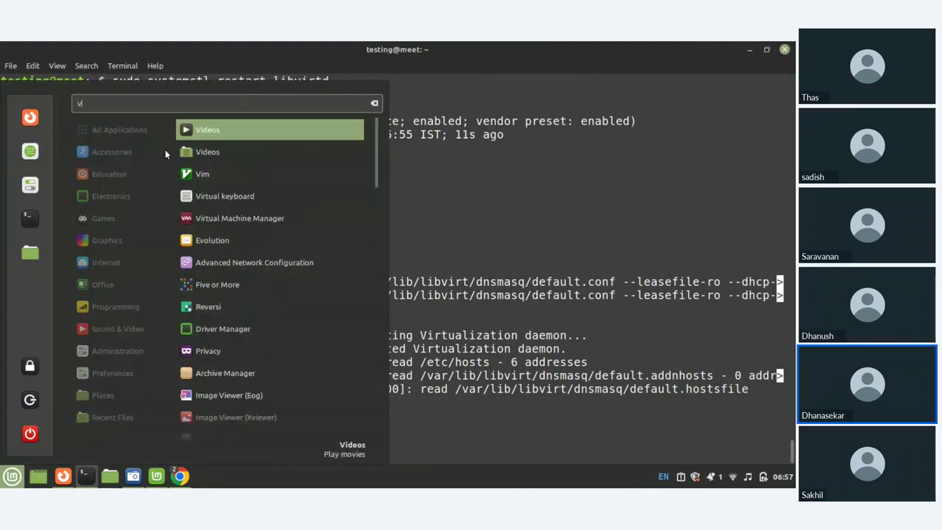
click(292, 214)
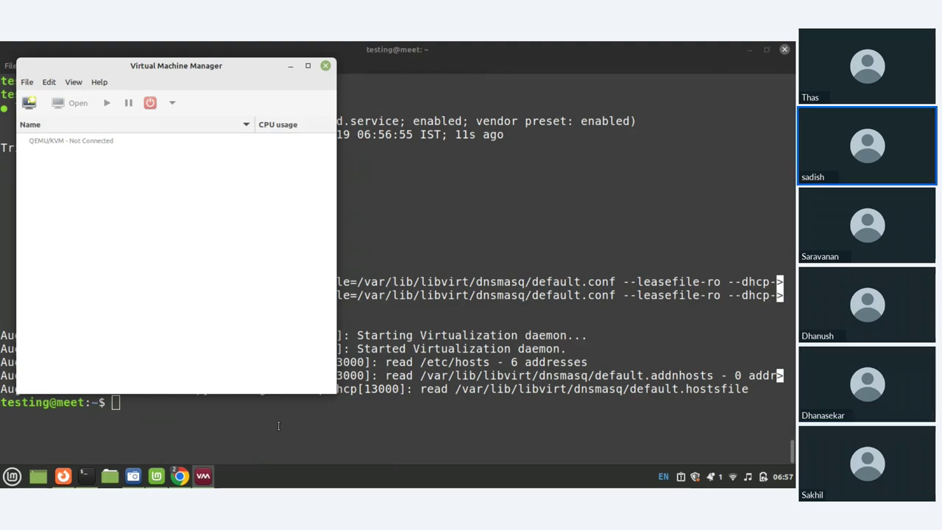
Step: Bring up the Zoho meeting's screen-sharing bar and stop sharing the screen
mouse_move(156, 474)
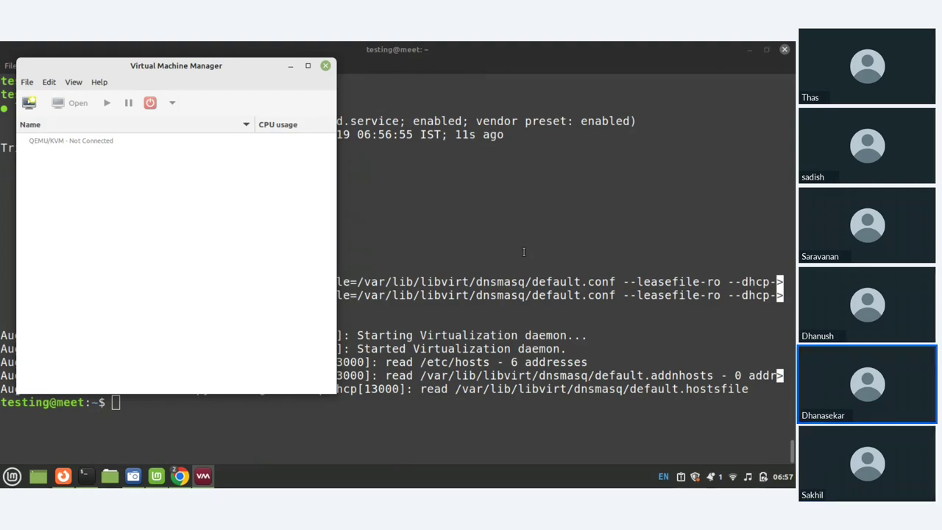
mouse_move(73, 478)
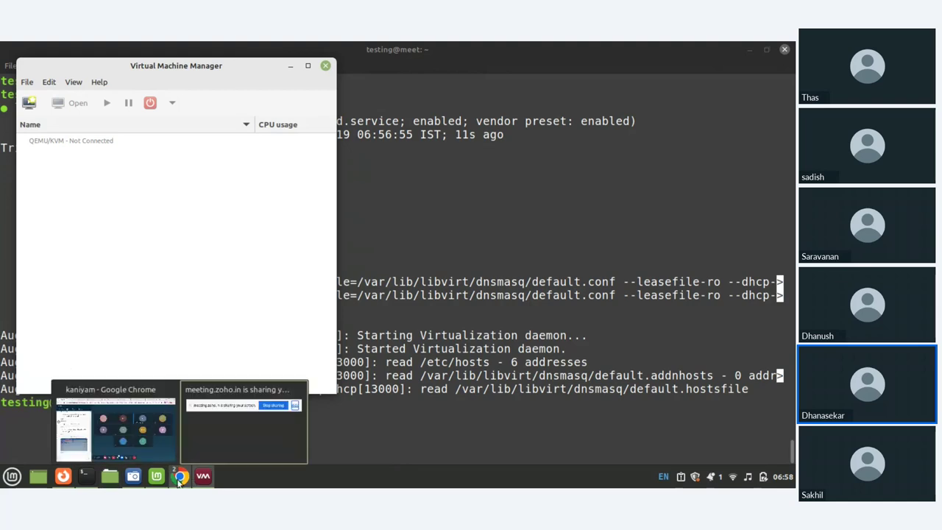
click(227, 445)
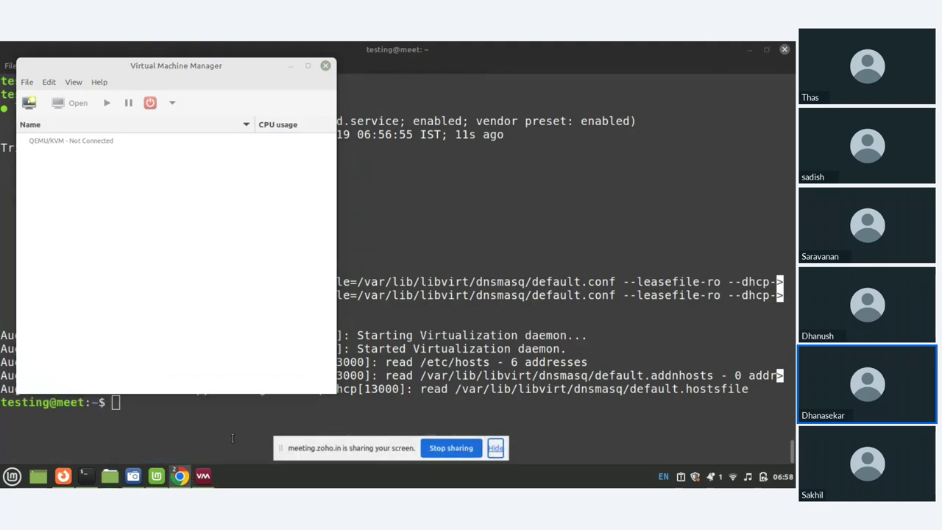
click(461, 447)
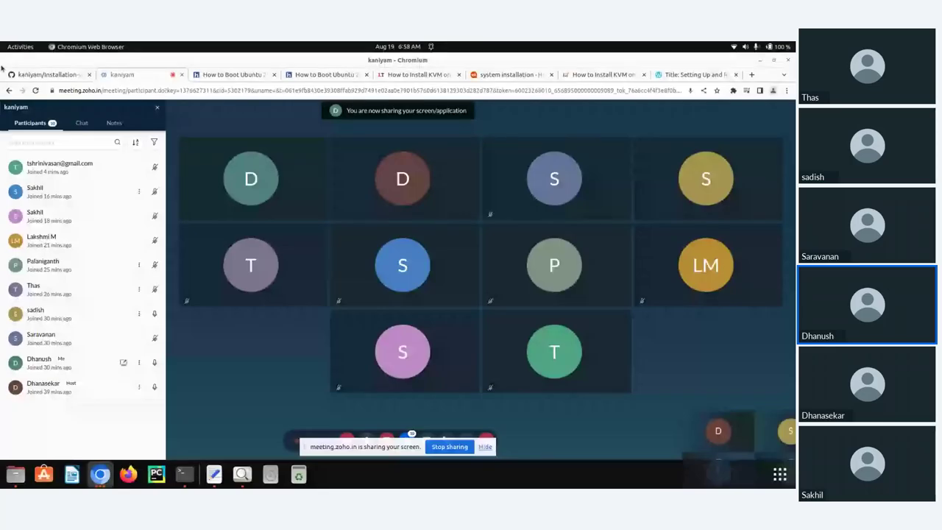
Step: Launch Virtual Machine Manager by searching the installed applications for "vi", and hide the meeting's screen-sharing bar
click(20, 46)
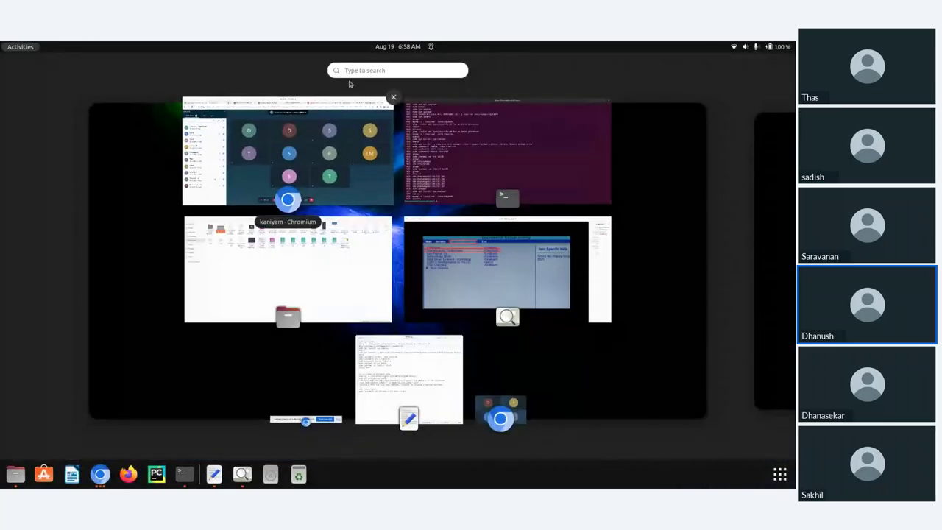
text(vi)
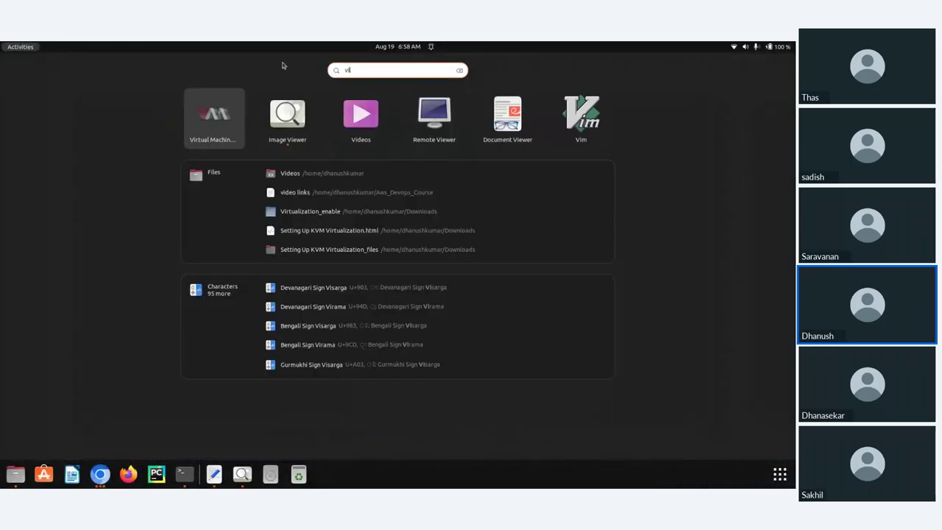
key(Escape)
key(Escape)
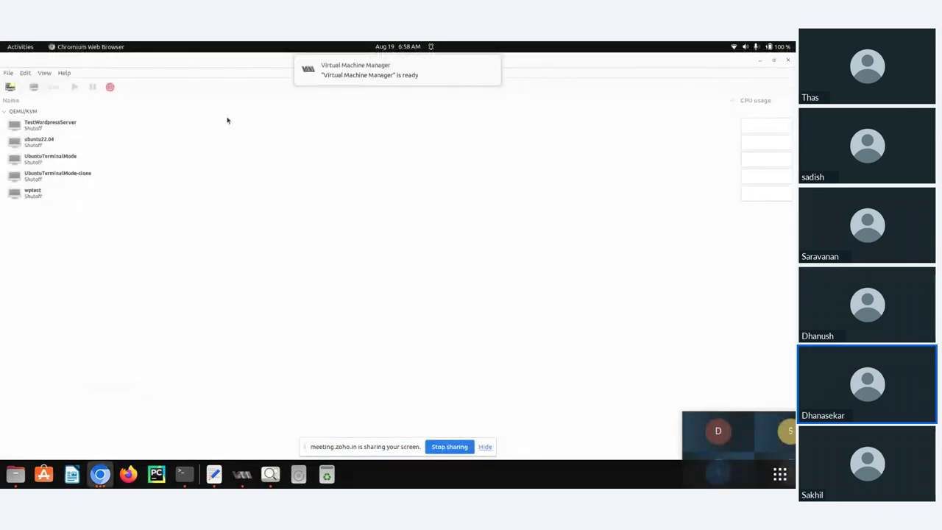
click(485, 447)
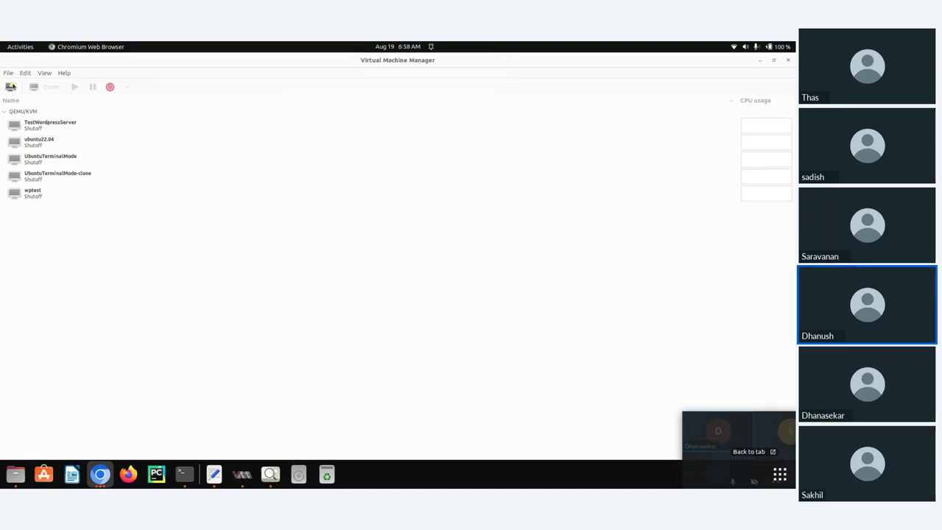
Step: Start a new virtual machine from local install media, using ubuntu-22.04.3-desktop-amd64 (1).iso from the local Downloads folder
click(11, 88)
click(11, 88)
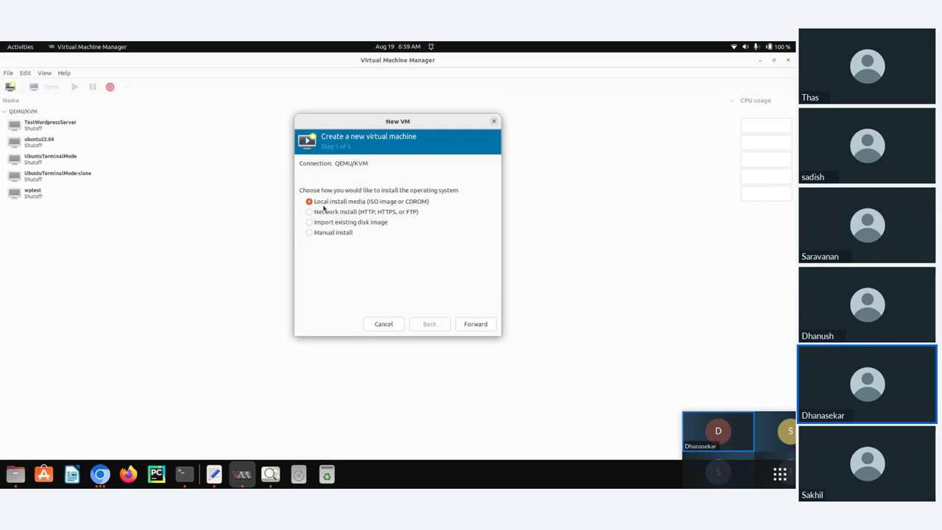
click(475, 323)
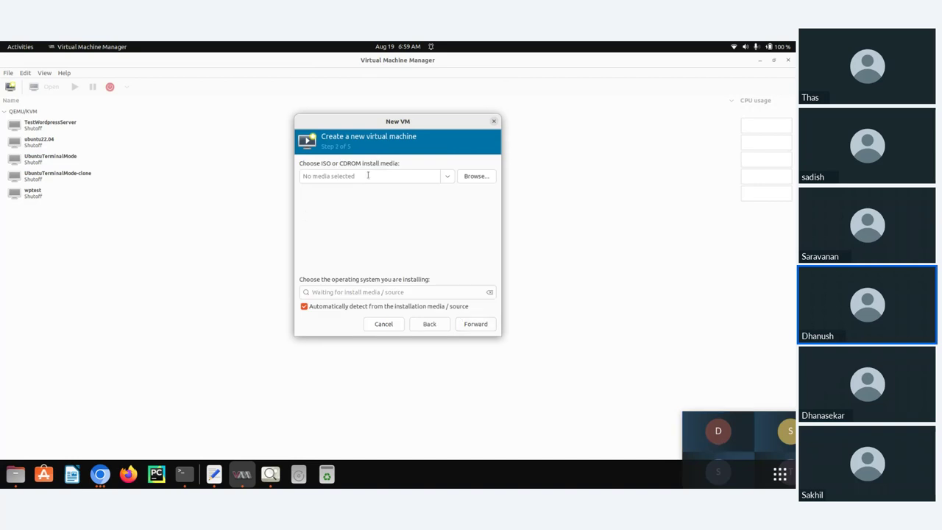
click(476, 176)
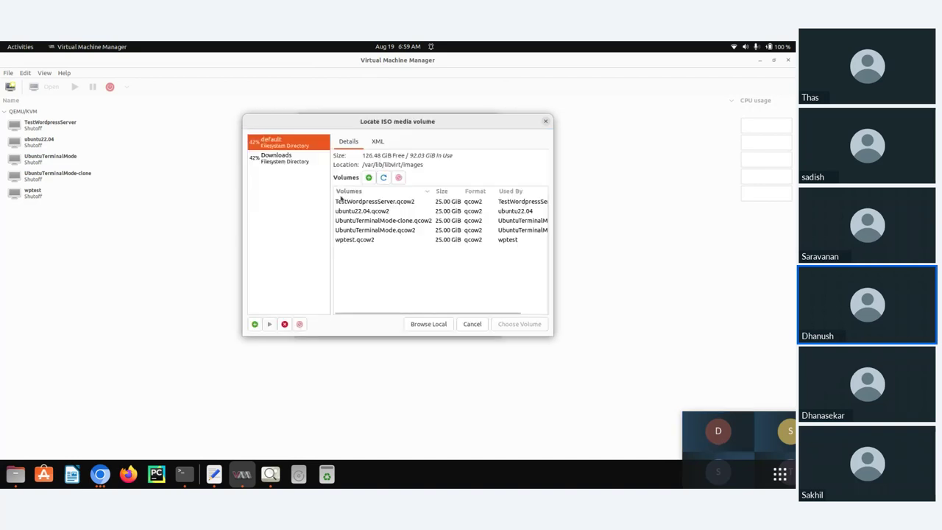
click(436, 325)
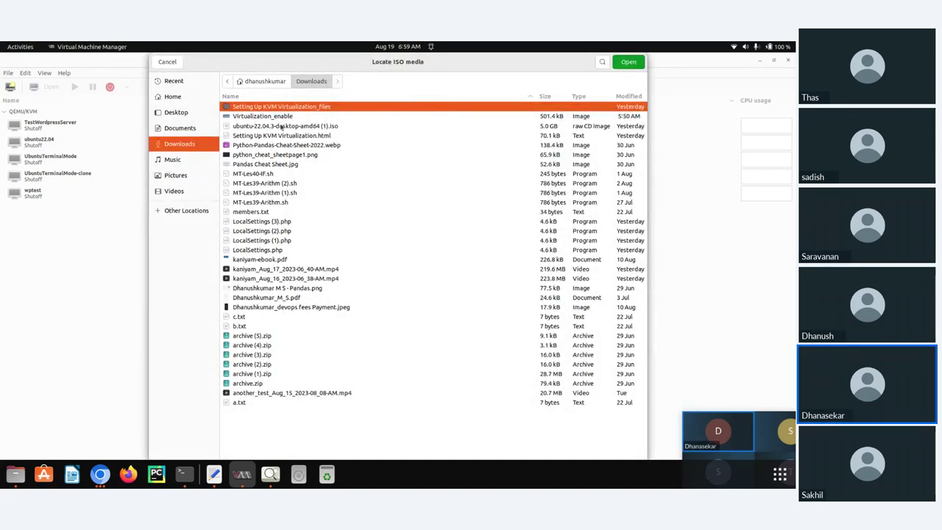
click(533, 128)
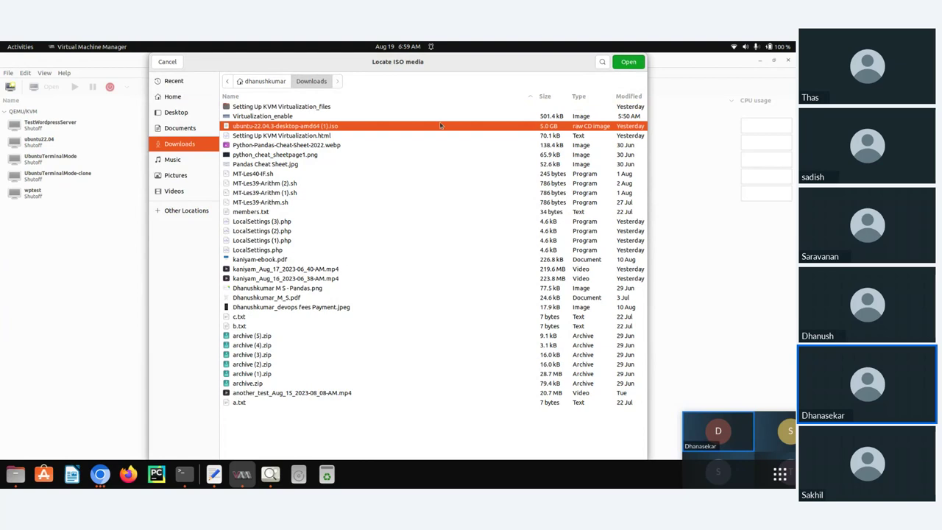
click(628, 62)
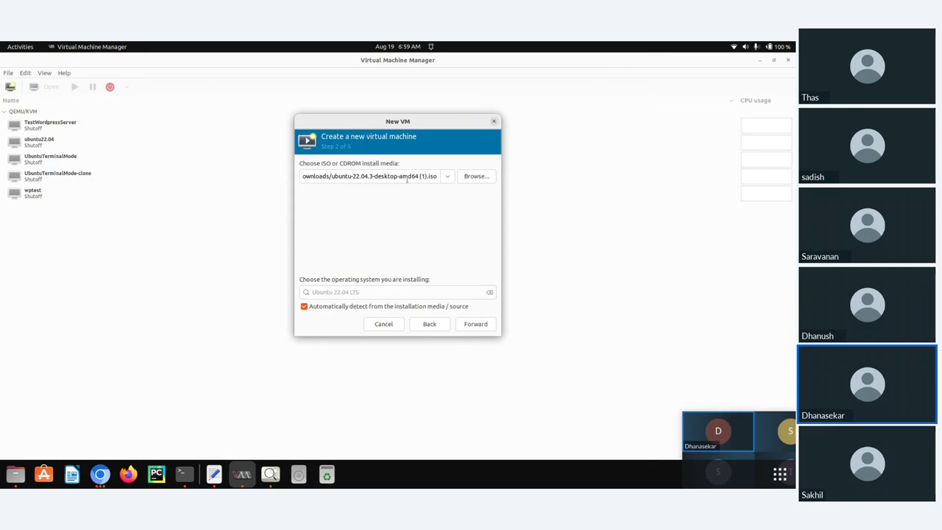
click(487, 325)
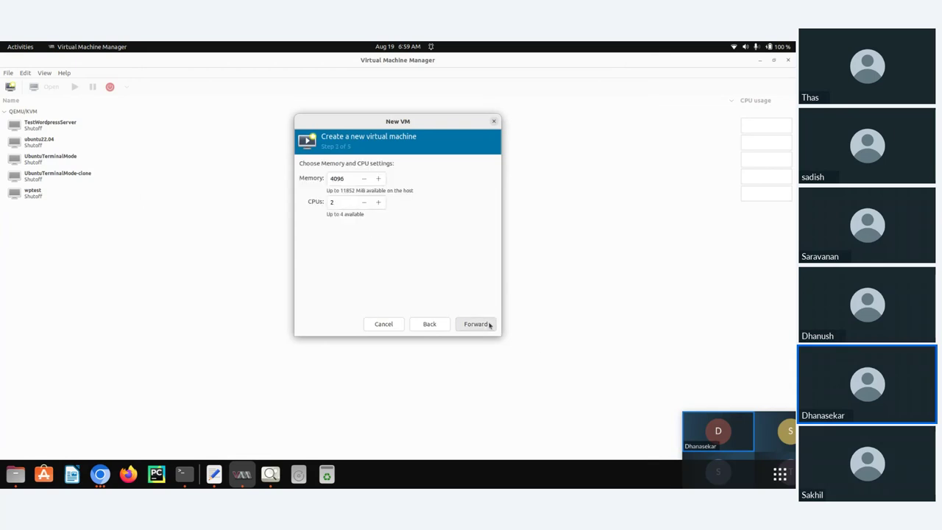
Step: Set the new virtual machine's memory to 2048 MiB, keep 2 CPUs, and continue to the storage settings
drag(353, 180, 325, 180)
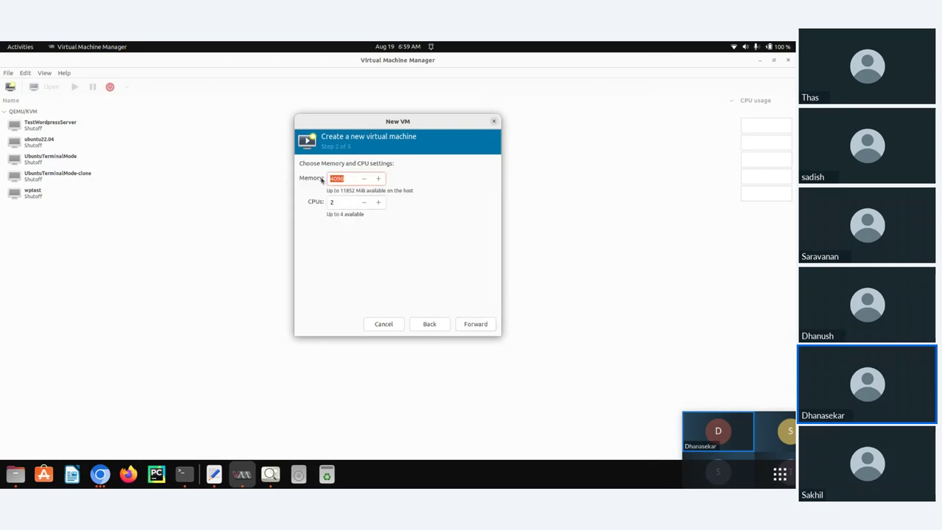
key(BackSpace)
key(Tab)
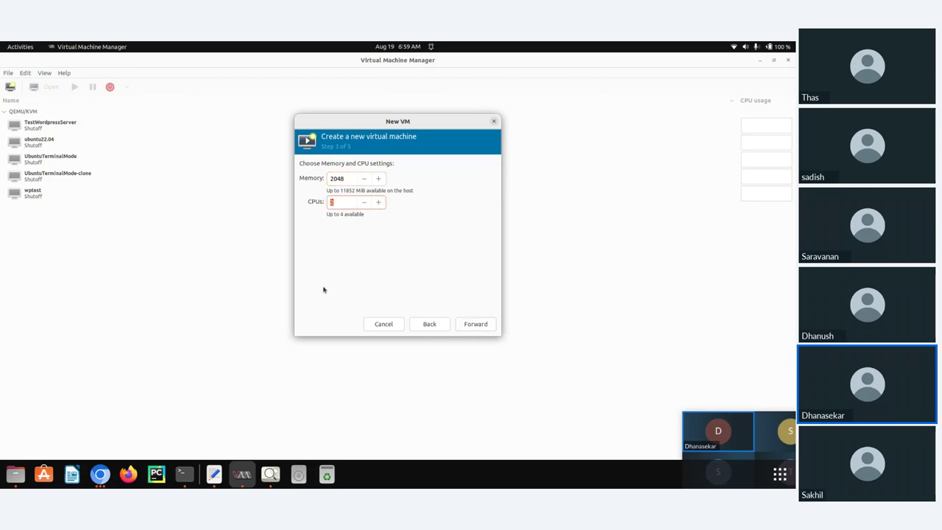
key(Right)
click(475, 324)
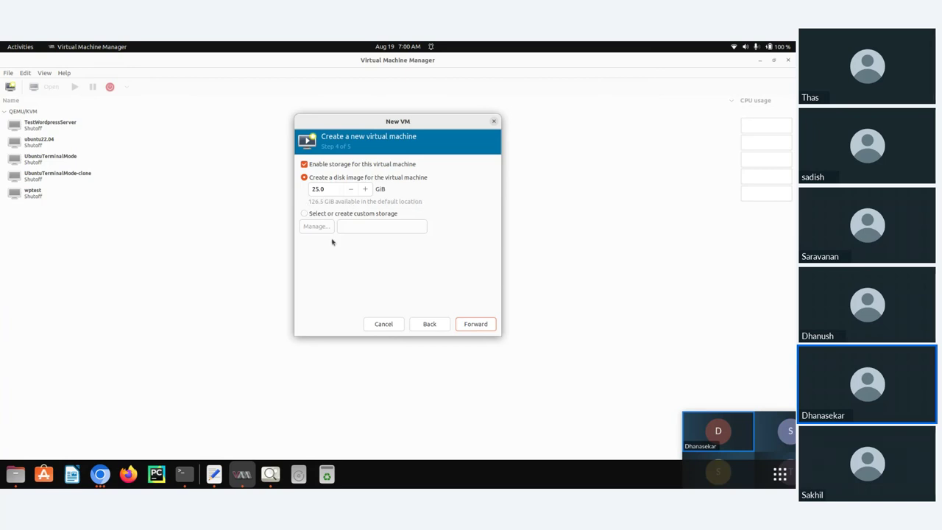
click(304, 214)
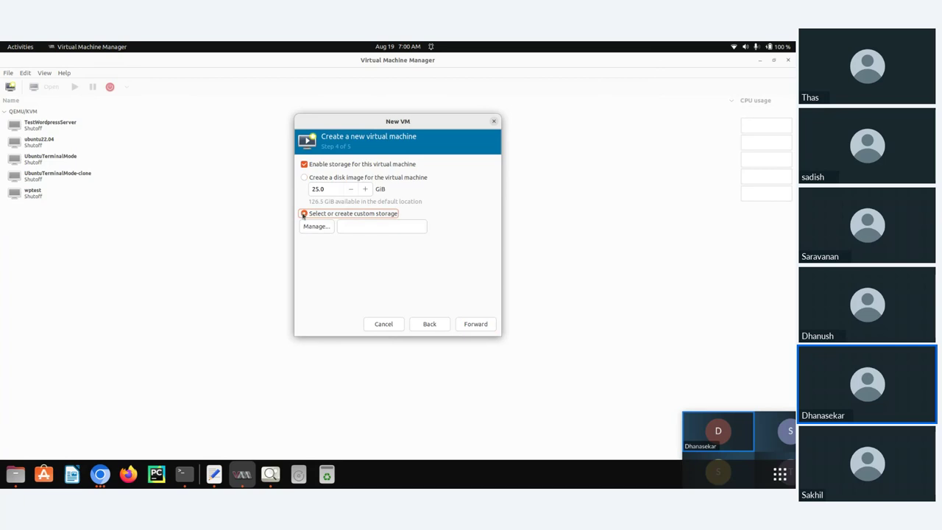
click(396, 228)
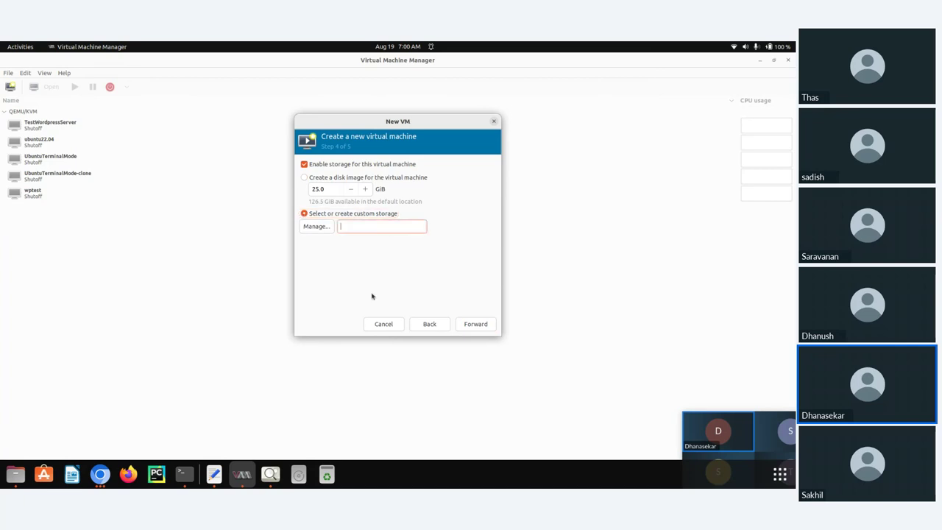
click(305, 214)
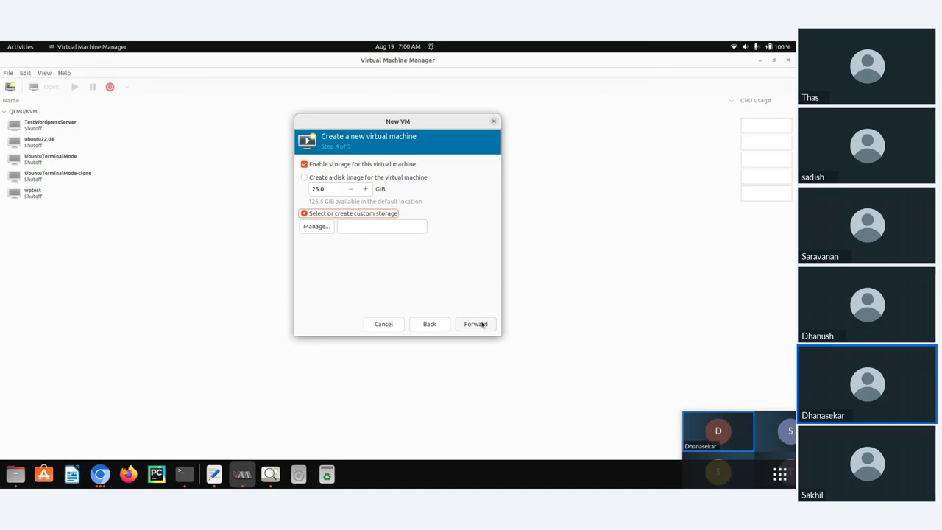
click(304, 180)
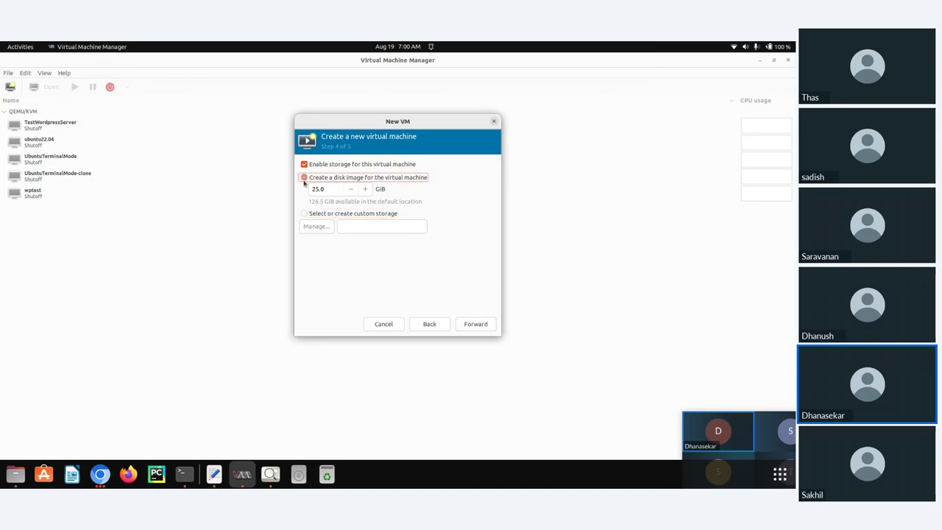
Step: Accept the 25 GiB disk image, keep the name ubuntu22.04-2 and the default NAT network, and finish creating the virtual machine
click(476, 324)
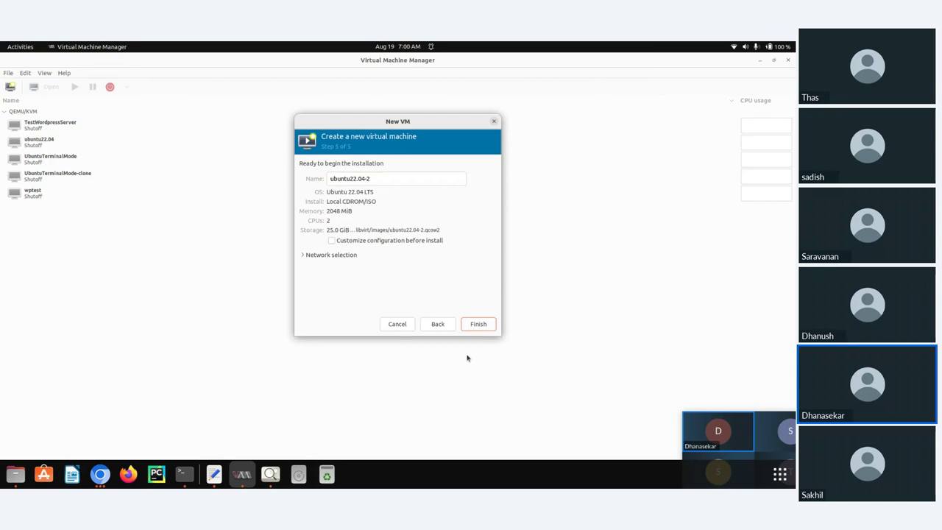
triple_click(387, 178)
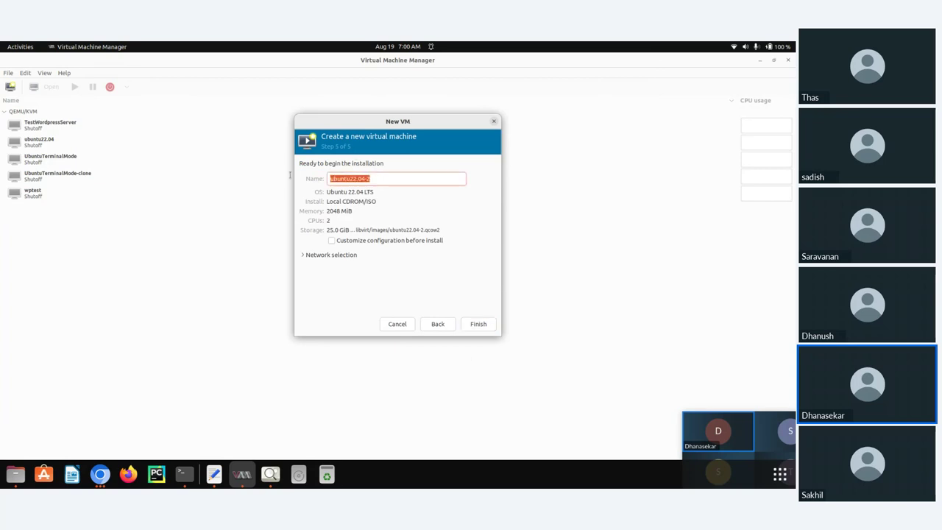
click(401, 181)
click(322, 256)
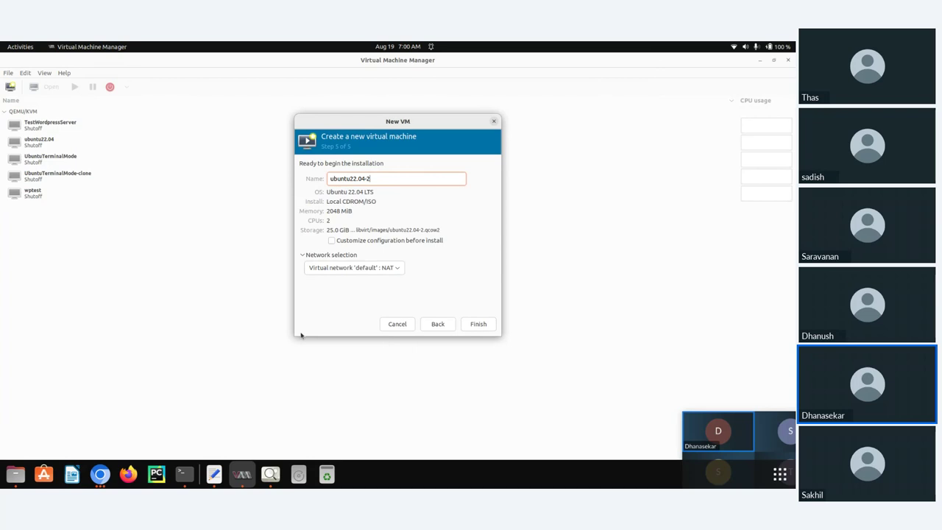
click(482, 326)
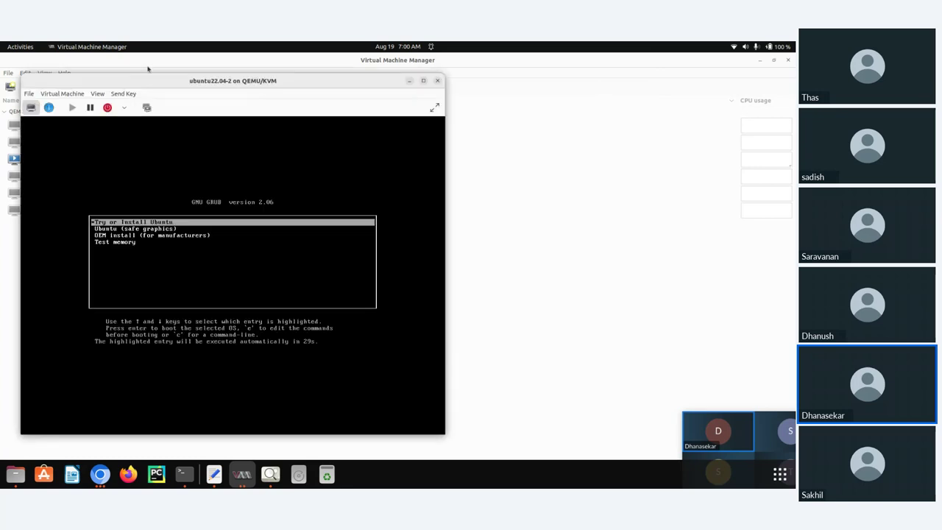
Step: Move the ubuntu22.04-2 console window clear of the virtual machine list, and close the console
drag(168, 82, 451, 92)
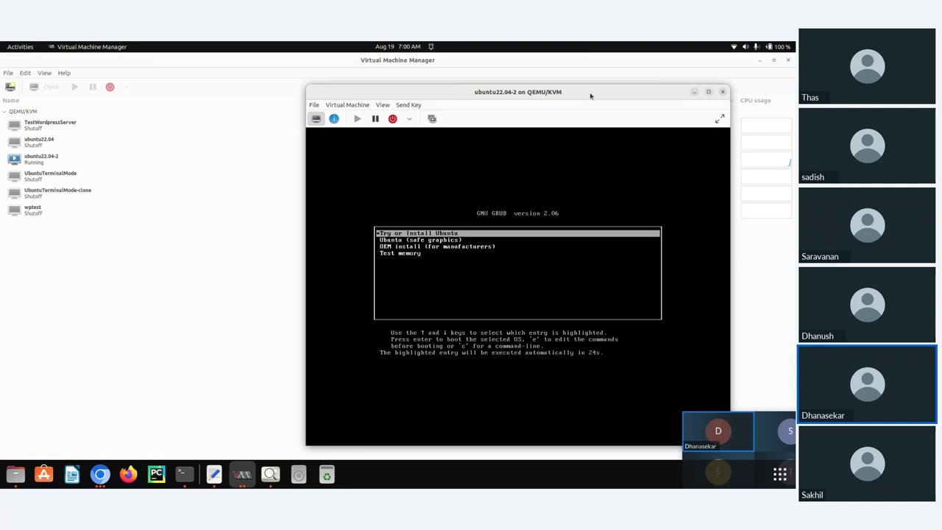
drag(589, 92, 530, 73)
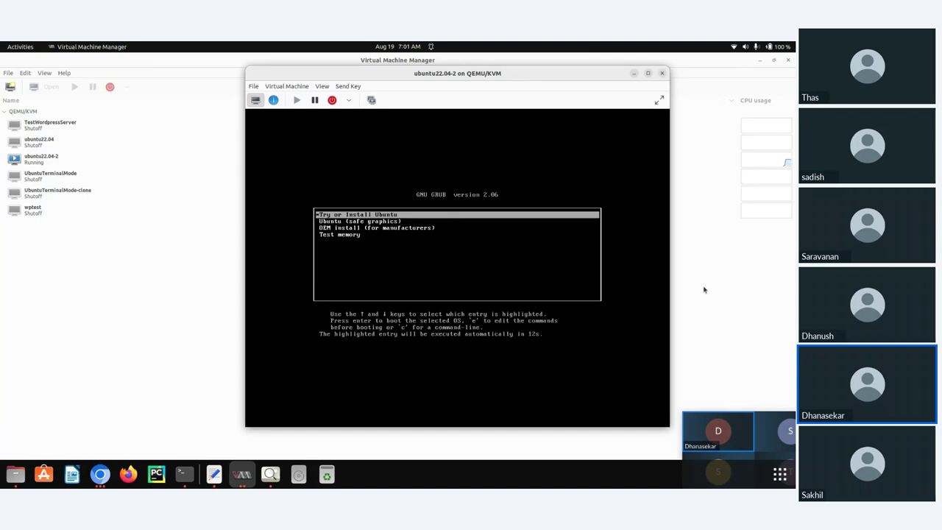
click(662, 75)
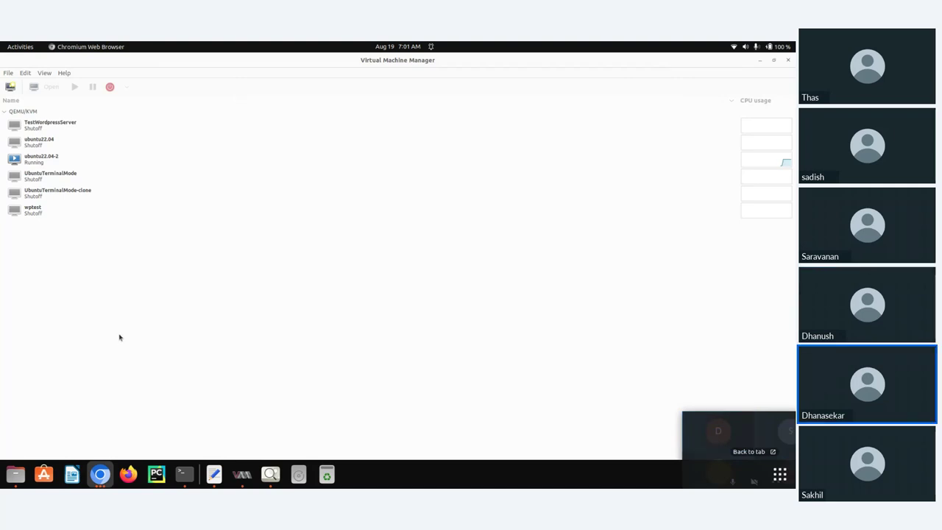
Step: Force off the running ubuntu22.04-2 virtual machine and confirm the power-off
right_click(26, 164)
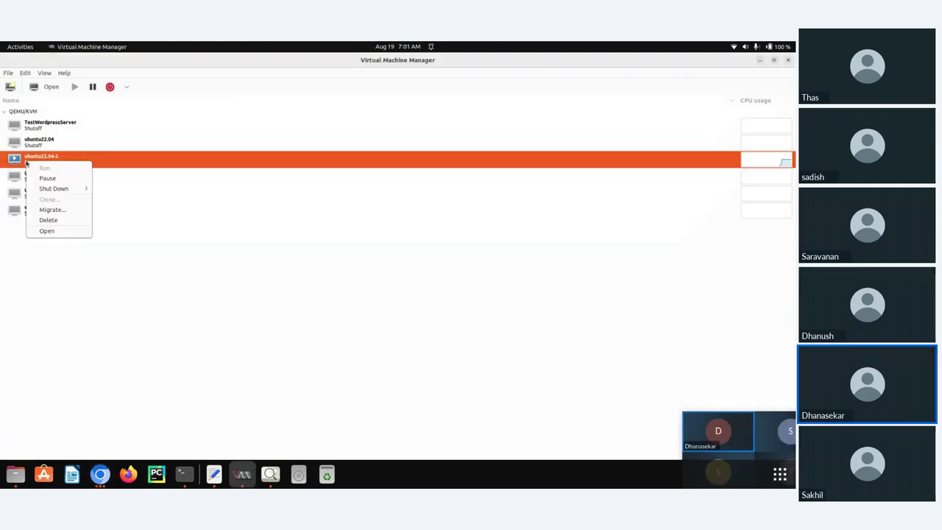
mouse_move(67, 188)
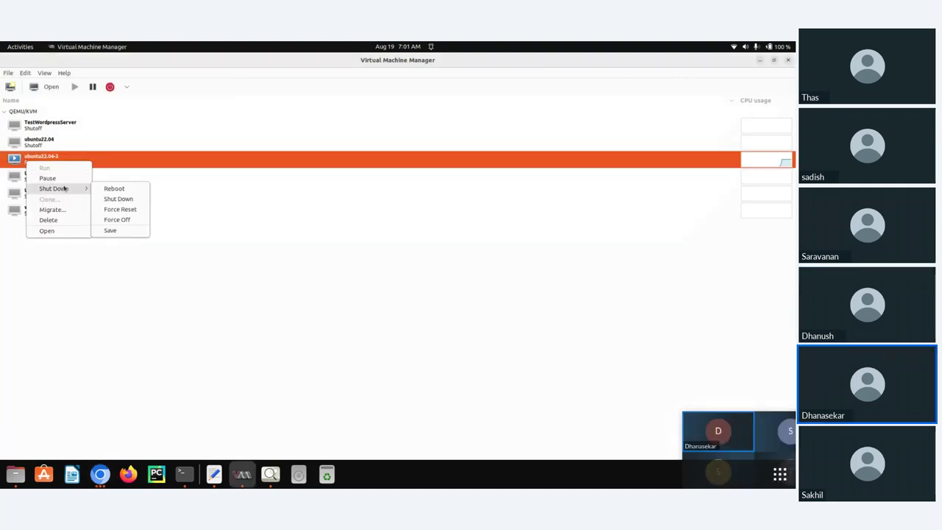
click(120, 220)
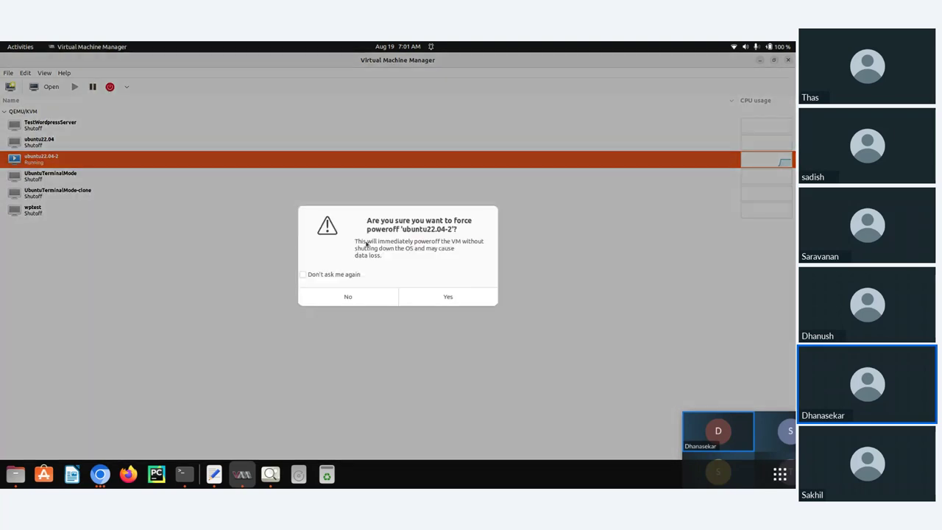
click(457, 297)
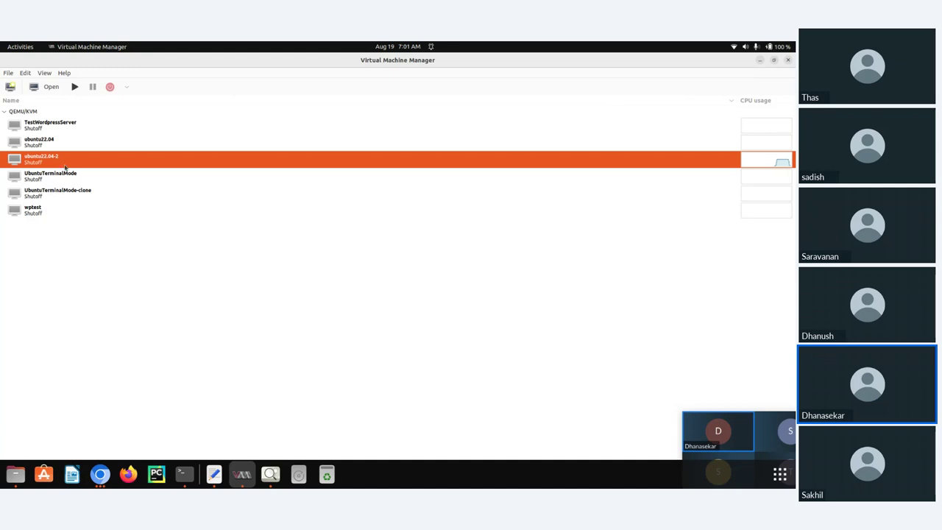
Step: Delete the ubuntu22.04-2 virtual machine together with its associated storage file ubuntu22.04-2.qcow2
click(44, 147)
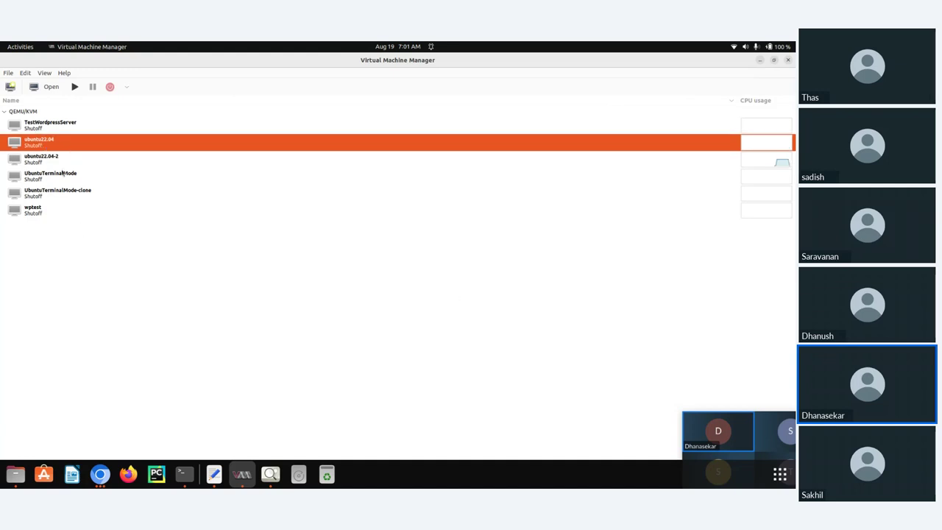
right_click(54, 161)
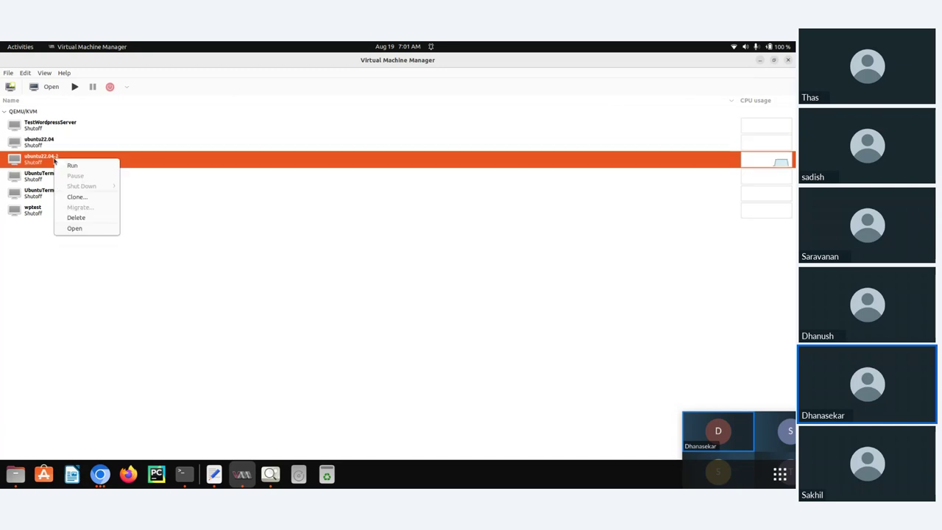
click(88, 219)
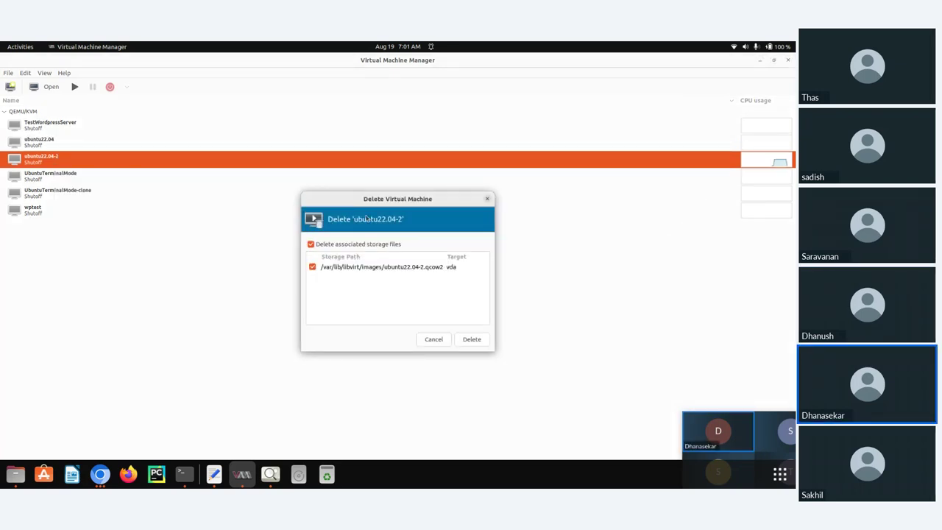
click(474, 342)
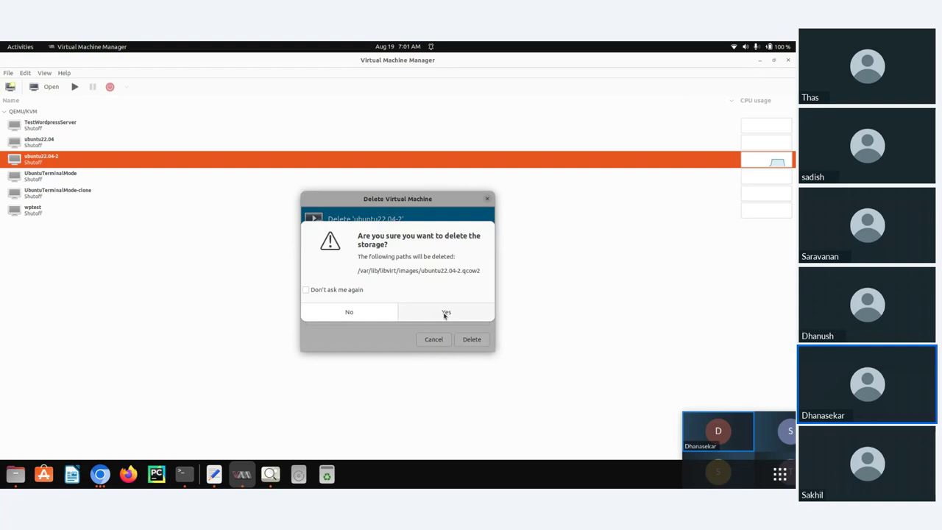
click(446, 312)
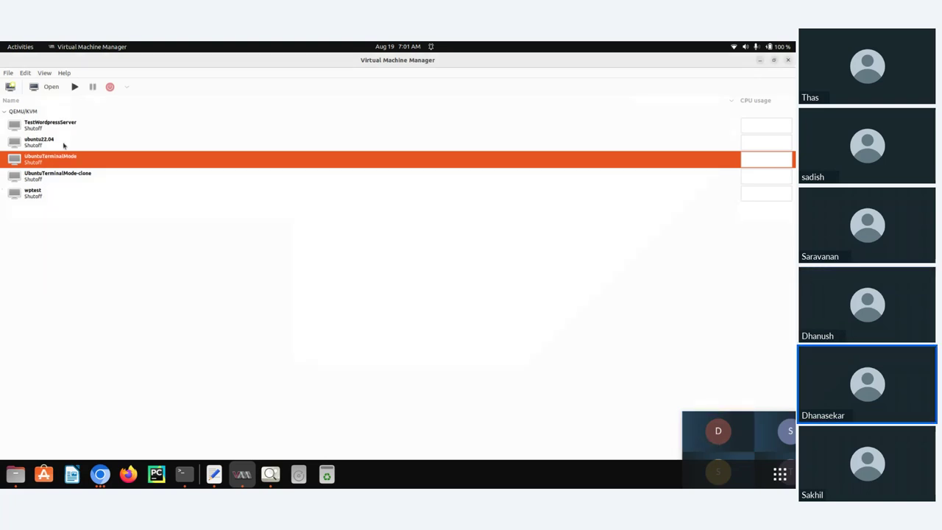
Step: Open the console window of the shut-off ubuntu22.04 virtual machine, and close it again
click(64, 144)
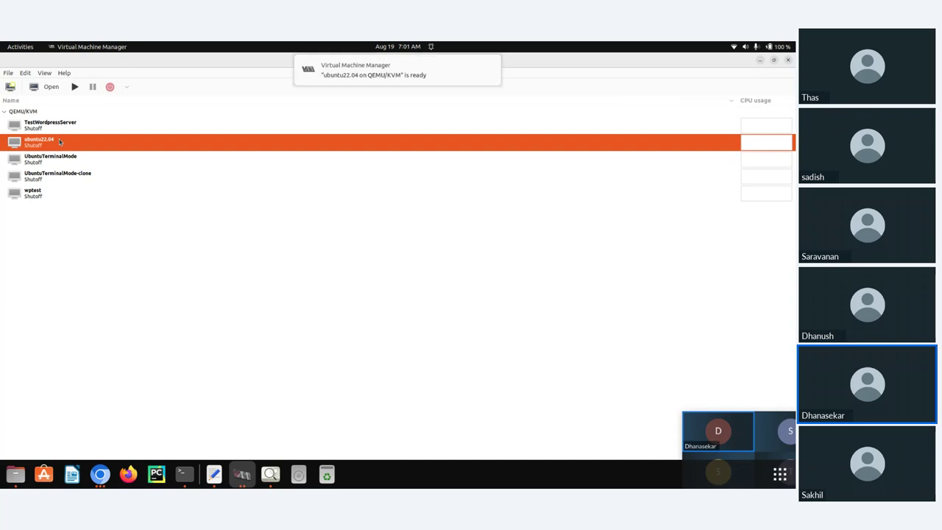
click(50, 89)
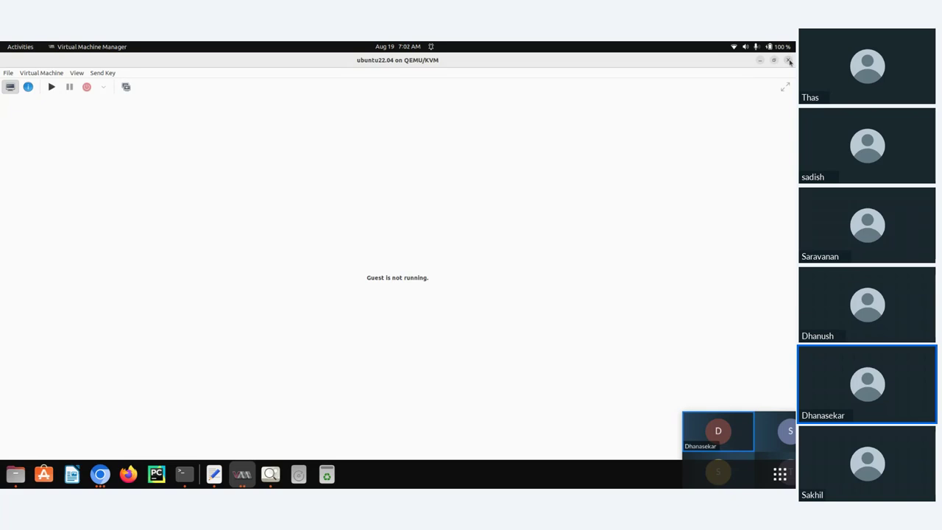
click(243, 475)
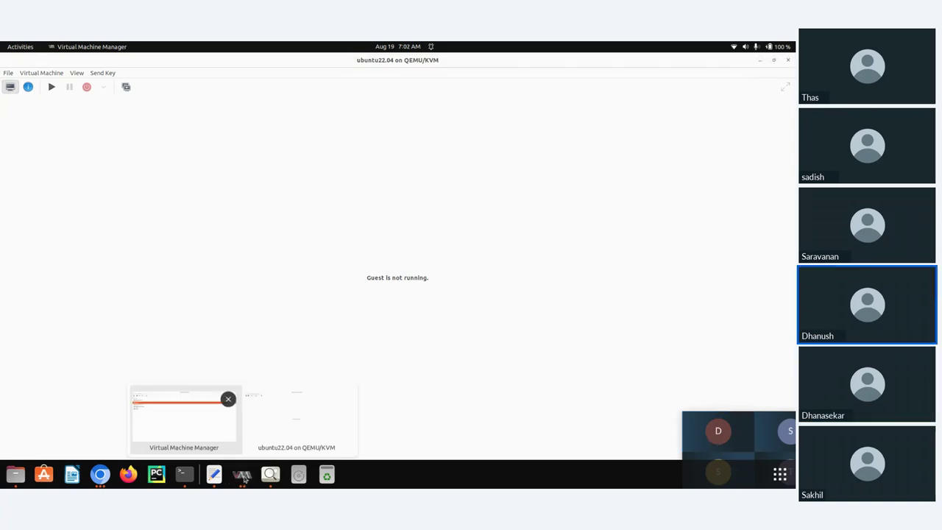
click(290, 424)
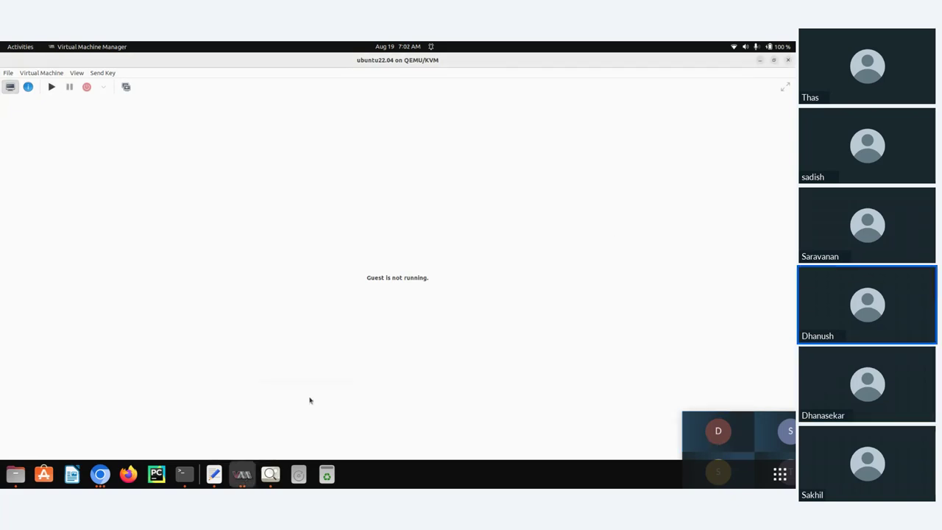
click(788, 61)
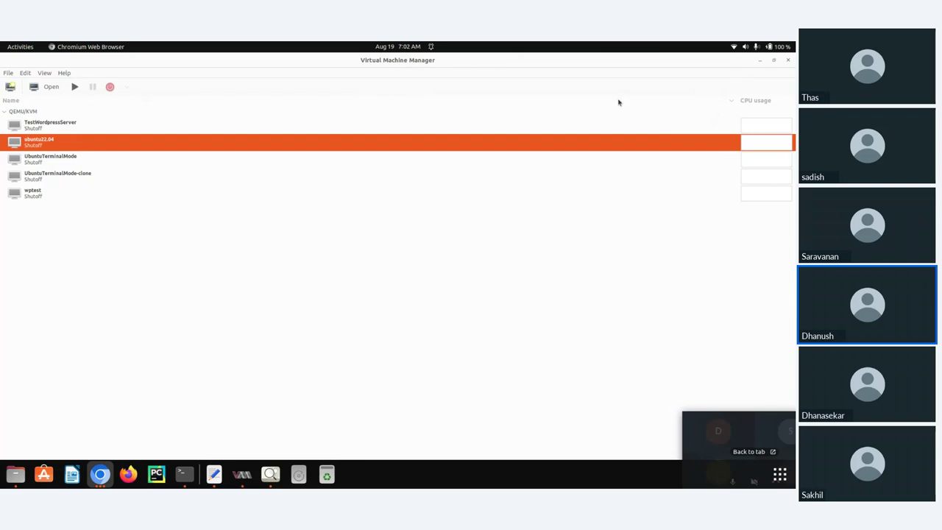
Step: Start the ubuntu22.04 virtual machine and bring its console window to the front
click(75, 86)
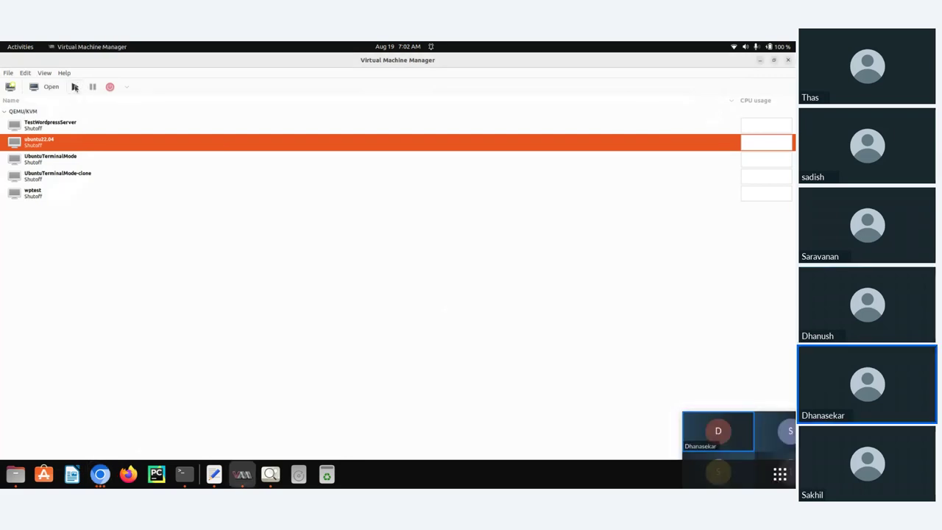
click(74, 87)
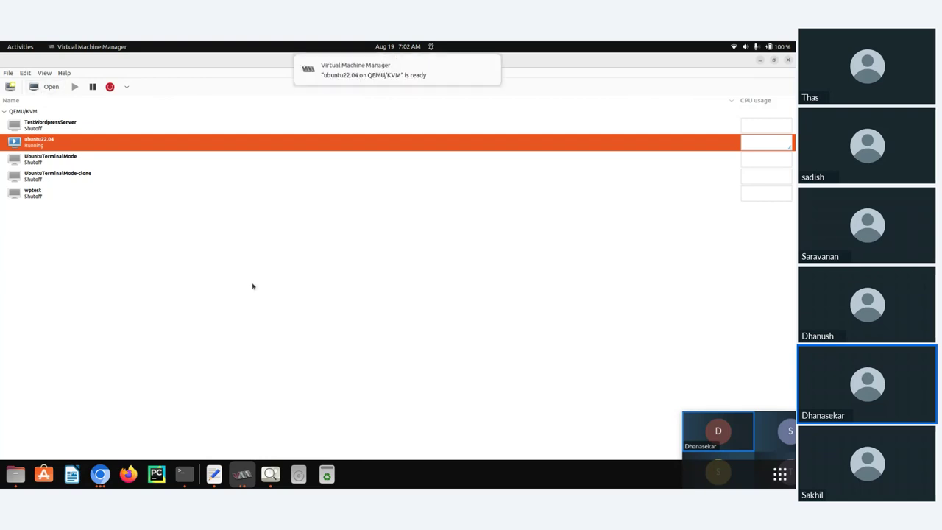
click(241, 475)
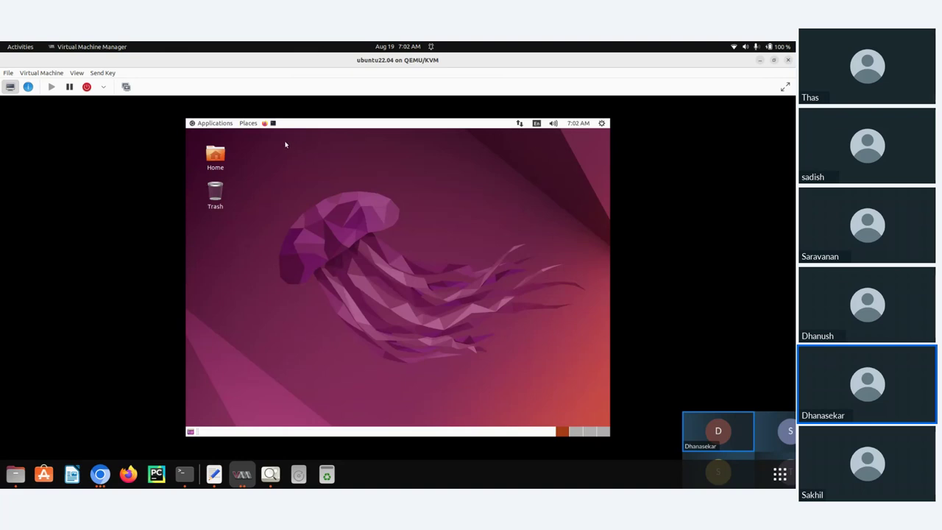
Step: Open a terminal inside the ubuntu22.04 guest and look up its IP address with hostname -I
click(272, 123)
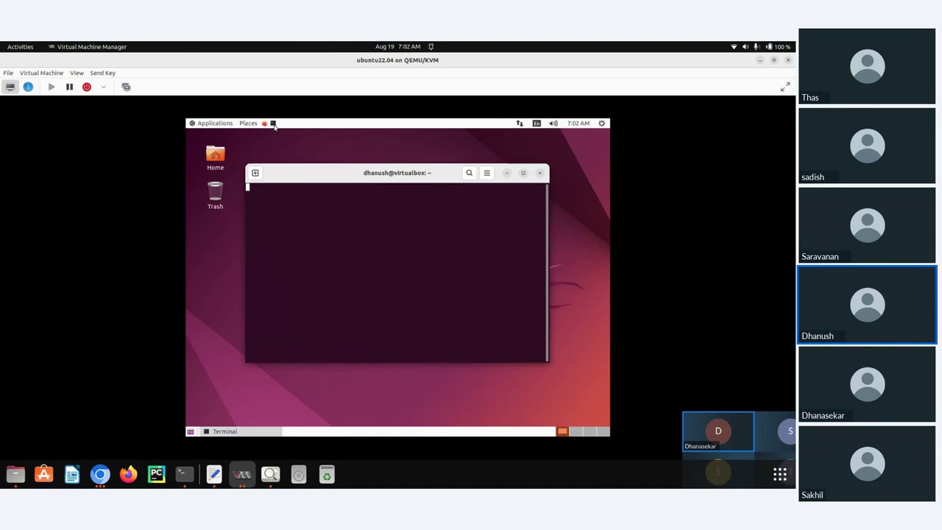
text(hostname -)
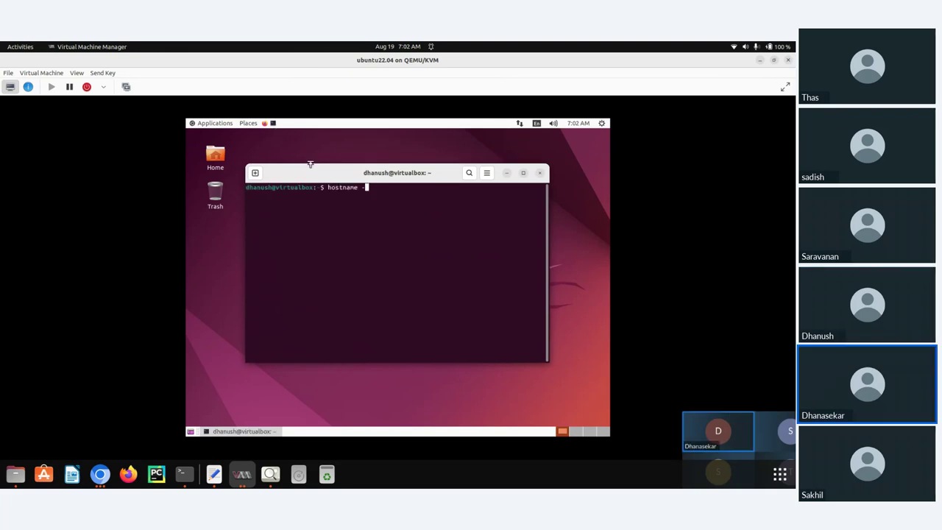
text(I)
key(Return)
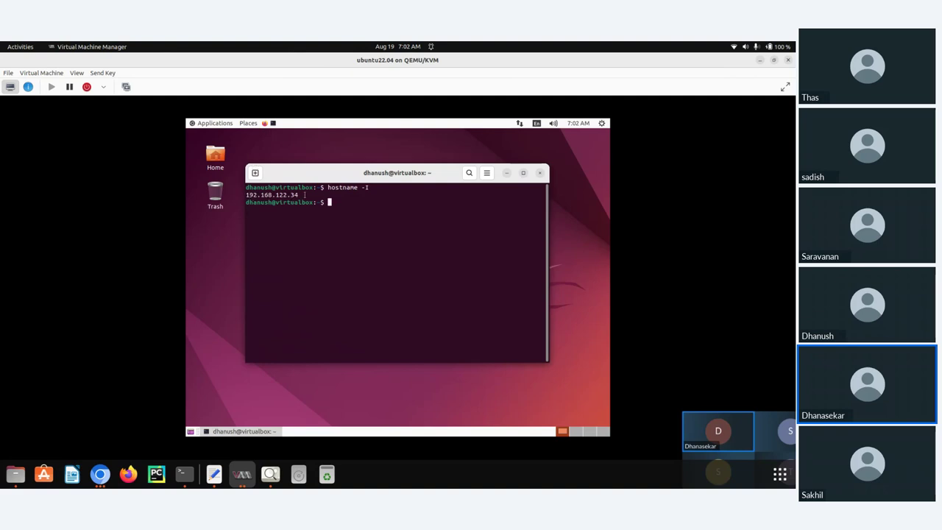
triple_click(304, 194)
click(304, 195)
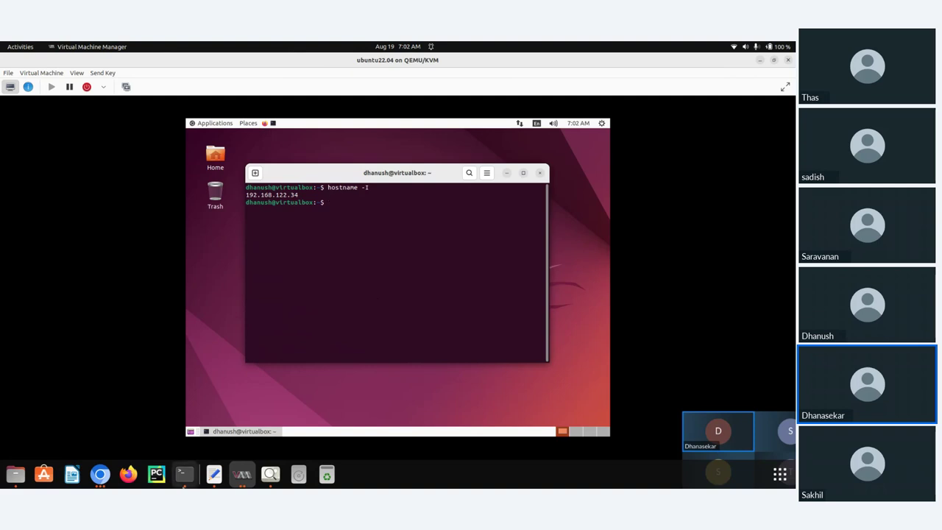
Step: Switch to the host's Terminal, open a second tab, and copy the ssh command for 192.168.122.105 from the history listing
click(183, 475)
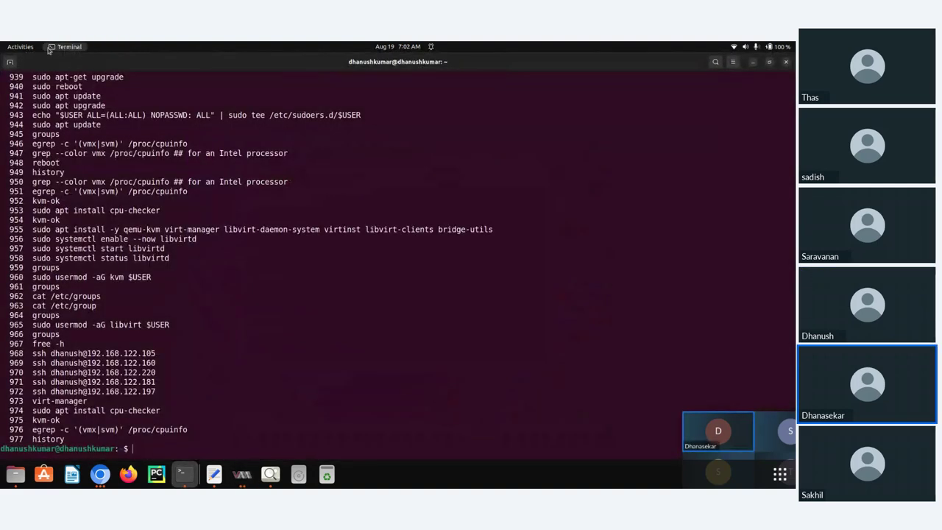
click(10, 63)
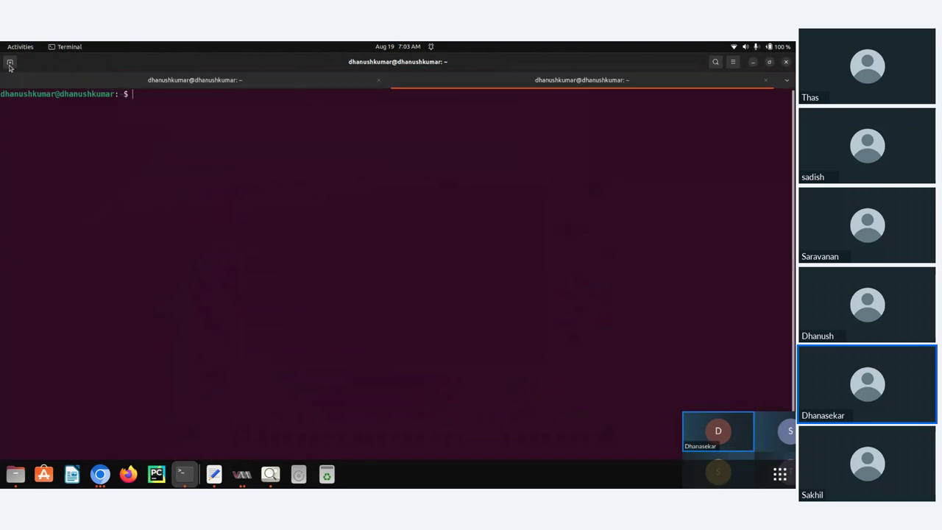
text(ssh da)
key(BackSpace)
click(221, 81)
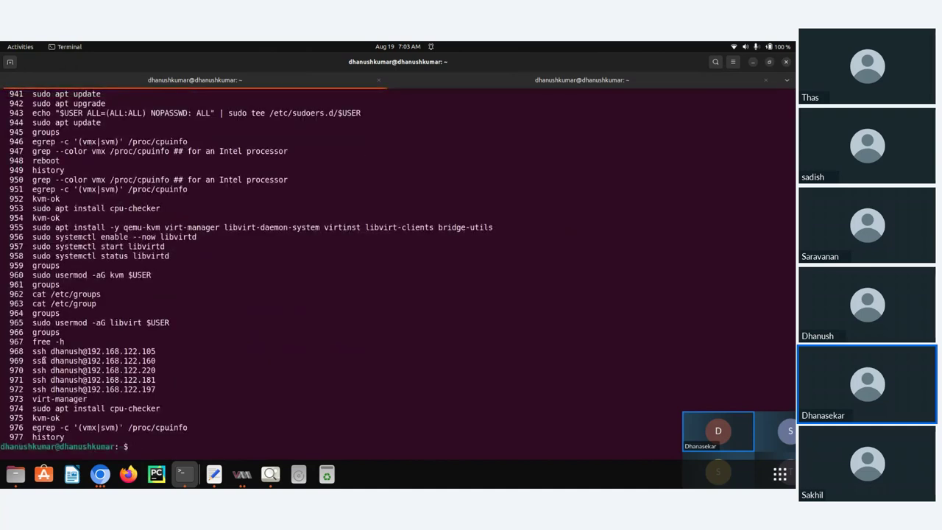
drag(33, 351, 156, 351)
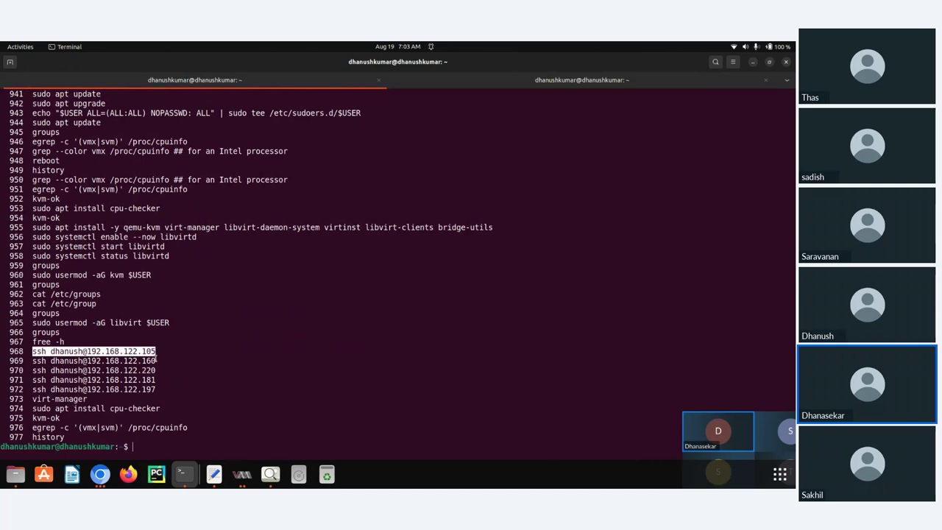
key(ctrl+c)
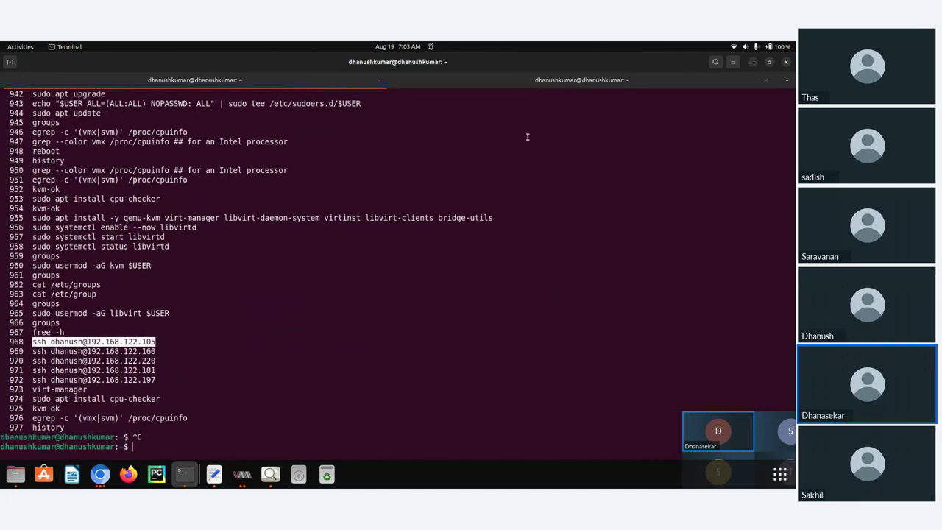
Step: Discard the half-written ssh command in the second terminal tab, clear the screen, and paste the copied ssh command
click(564, 80)
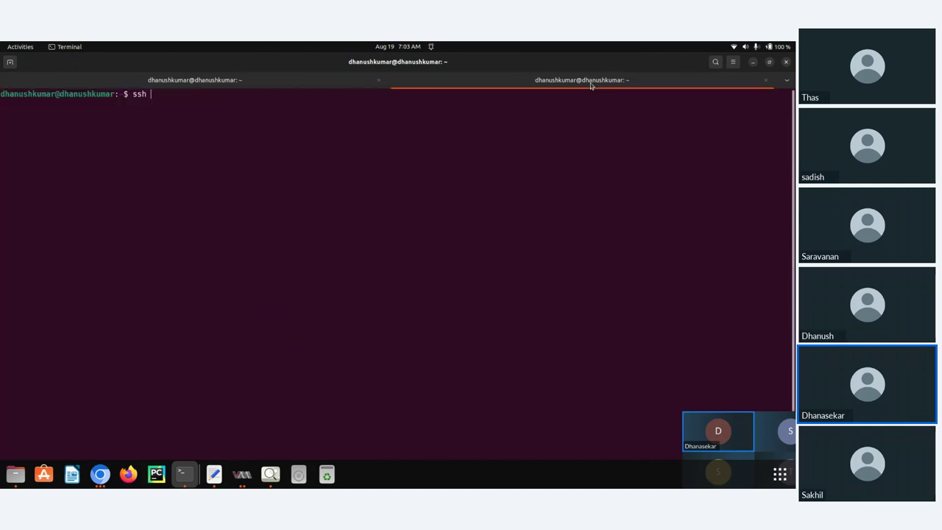
key(ctrl+r)
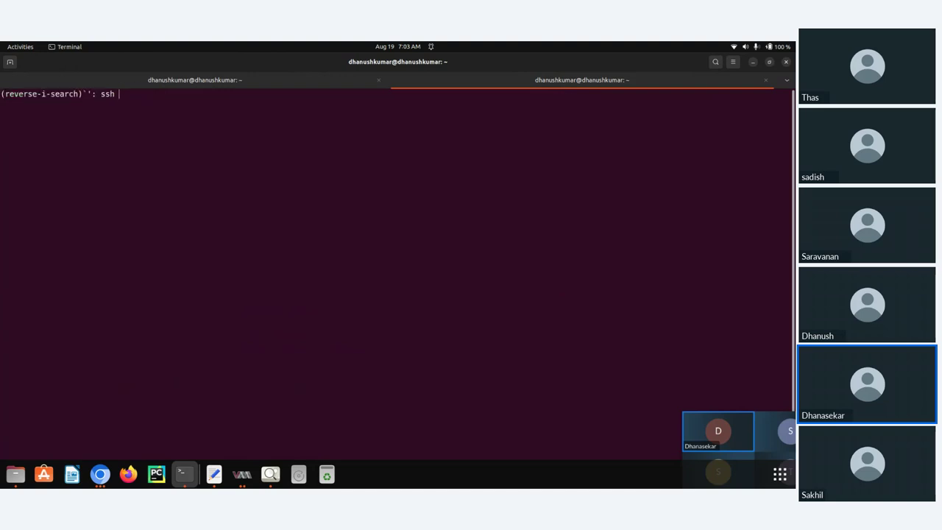
key(ctrl+c)
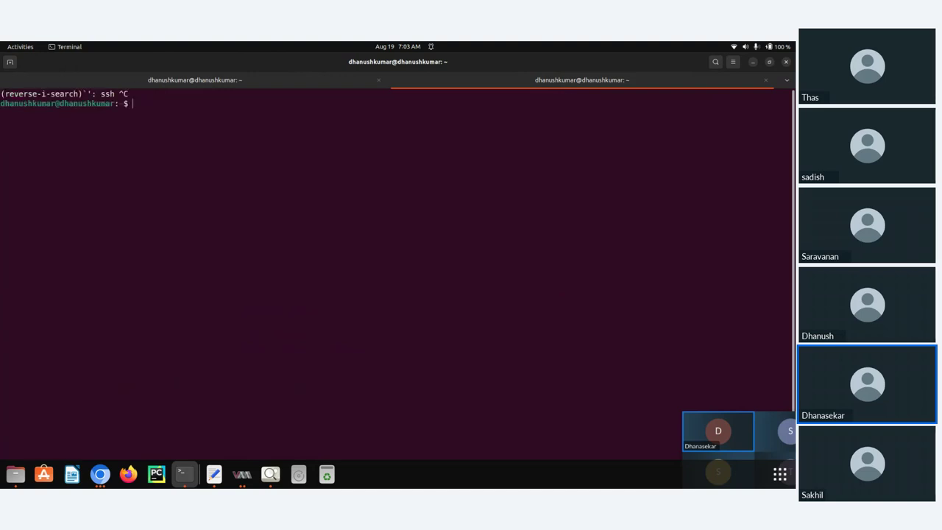
key(ctrl+l)
key(ctrl+shift+v)
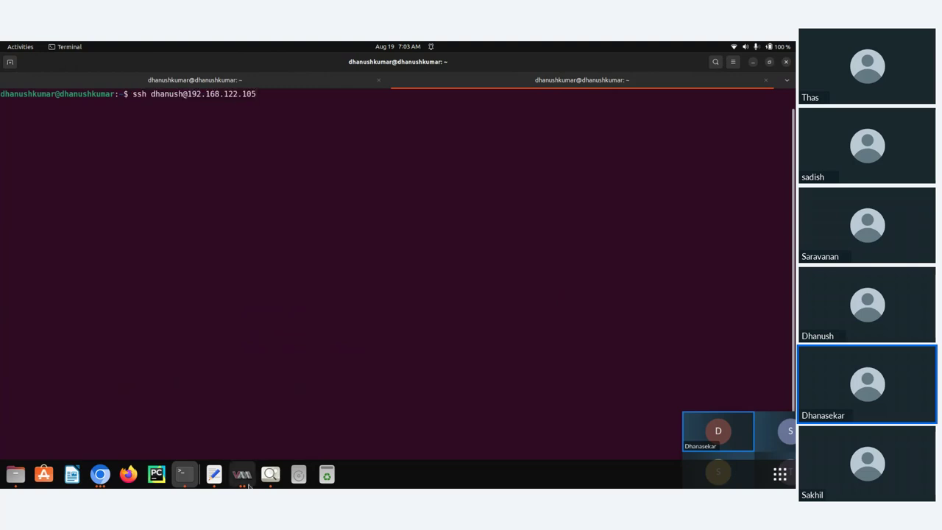
Step: Change the pasted ssh command's address to 192.168.122.134 and try to connect
key(BackSpace)
key(BackSpace)
text(34)
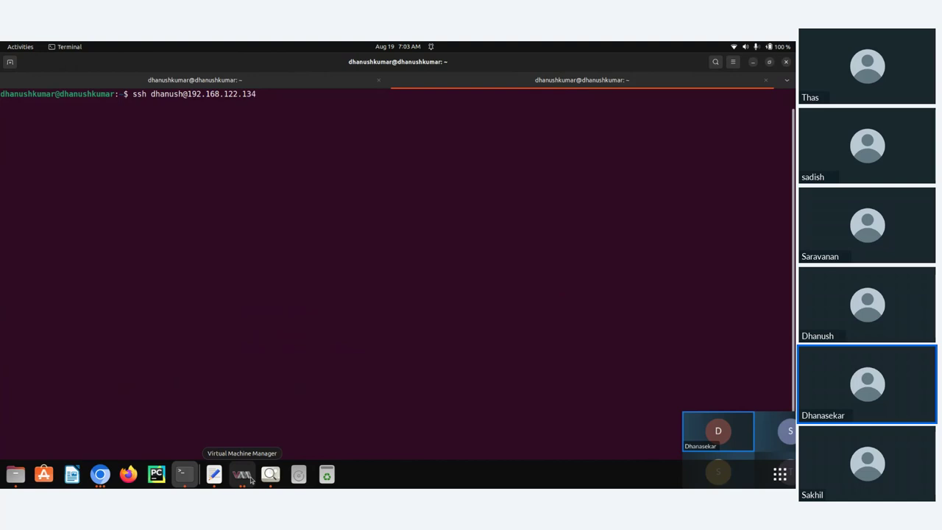
key(Return)
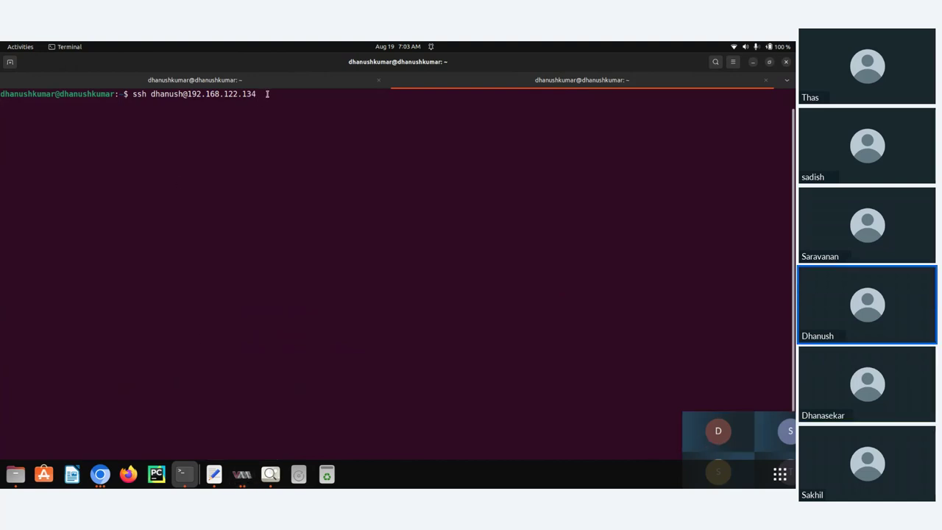
Step: Recall the ssh command, correct its address to 192.168.122.34, and try to connect to the guest
key(Up)
key(BackSpace)
key(BackSpace)
key(BackSpace)
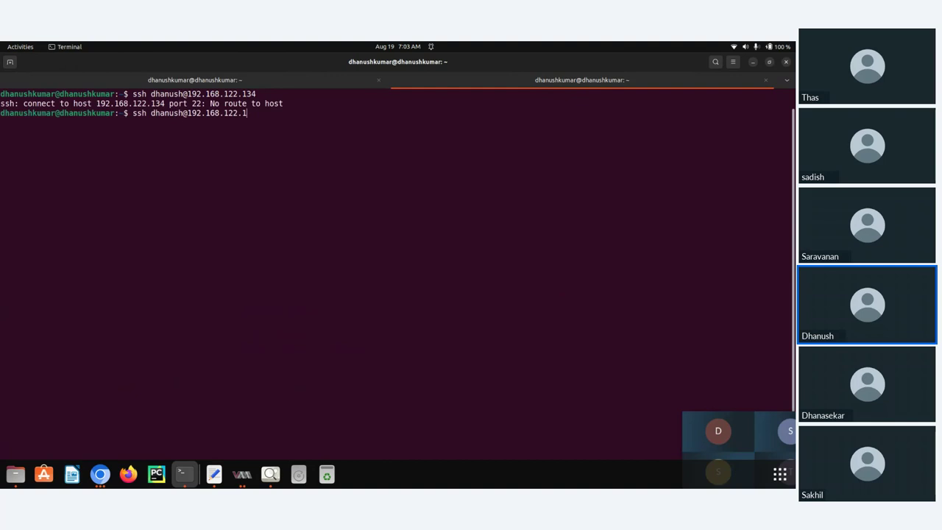
text(34)
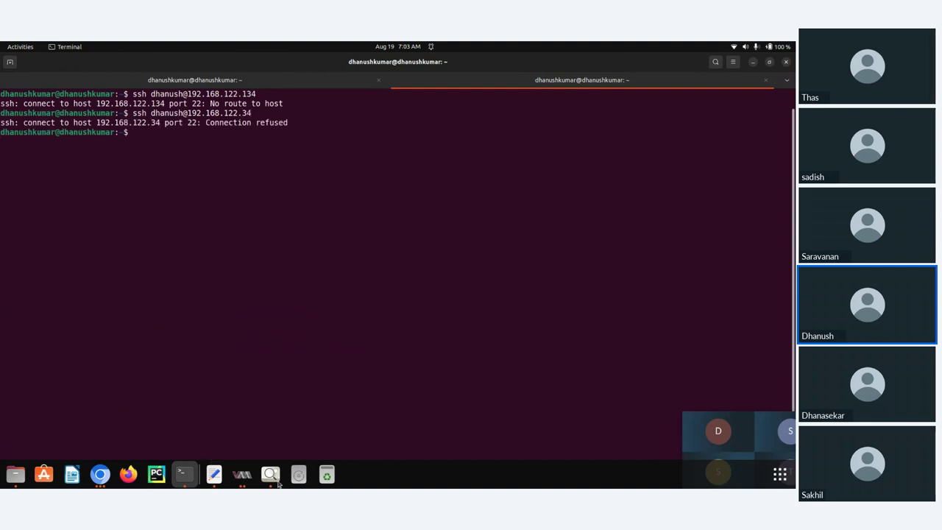
Step: Return to the ubuntu22.04 guest's terminal and run sudo systemctl status ssh, entering the sudo password
click(242, 475)
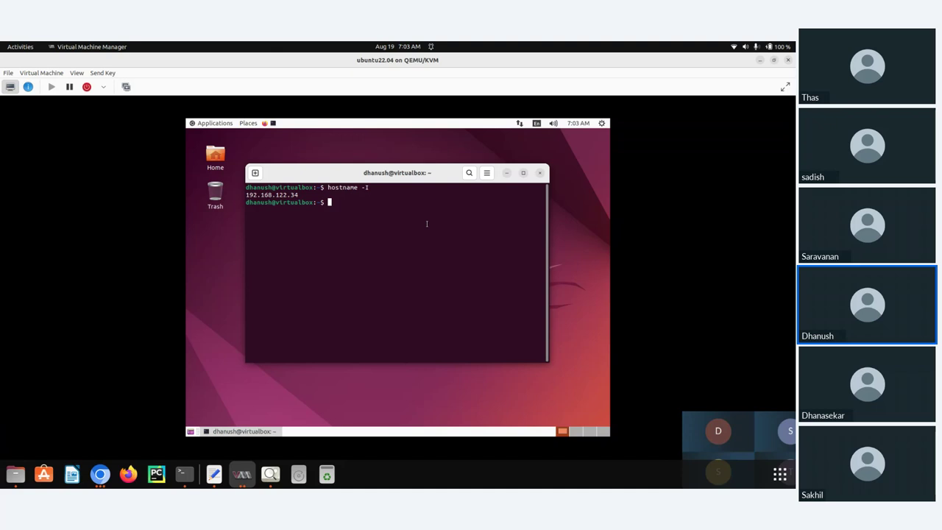
text(sudo )
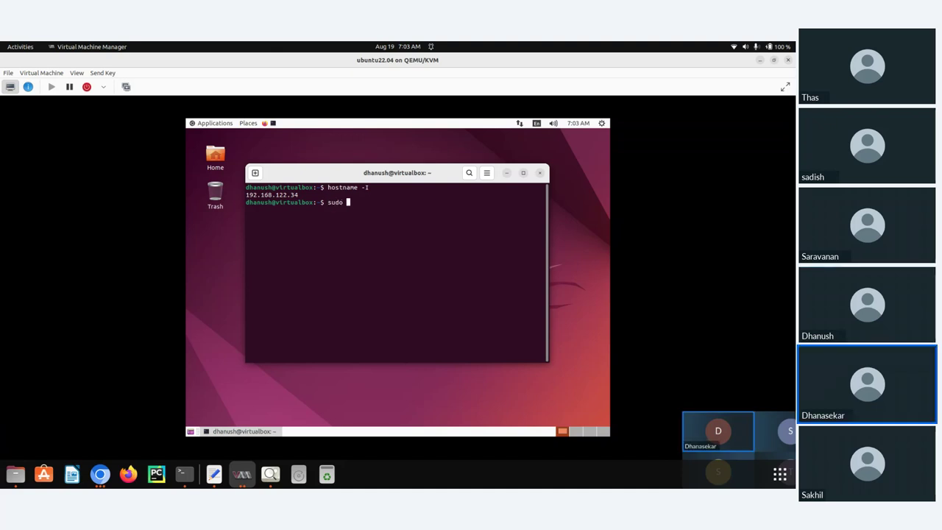
text(systemctl sta)
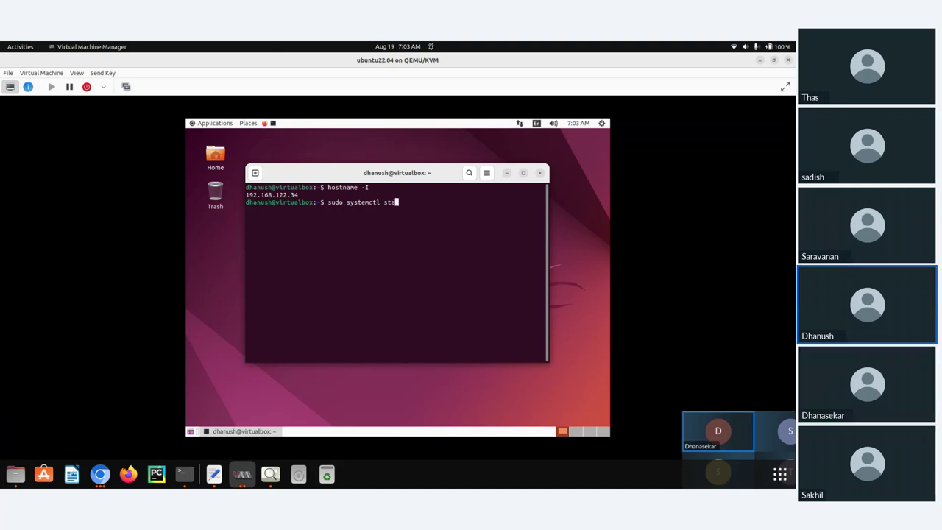
text(tus ssh)
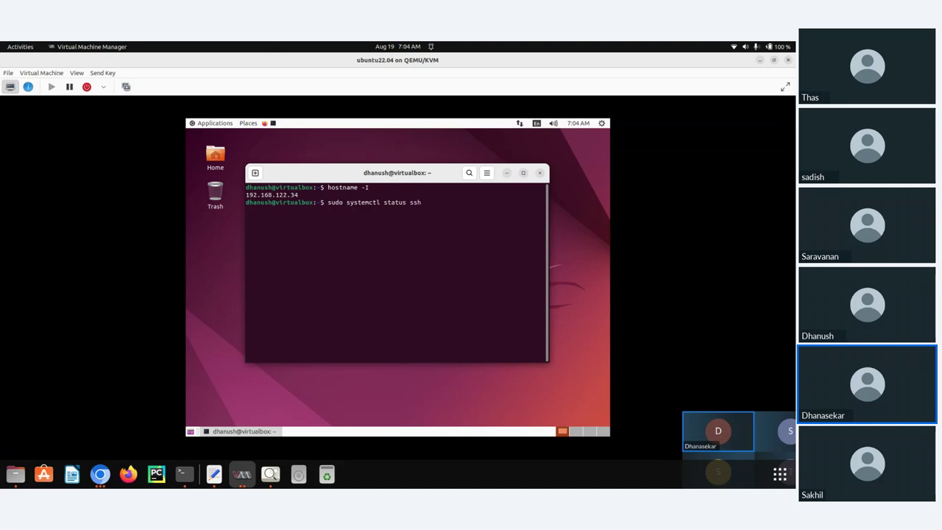
key(Return)
key(Return)
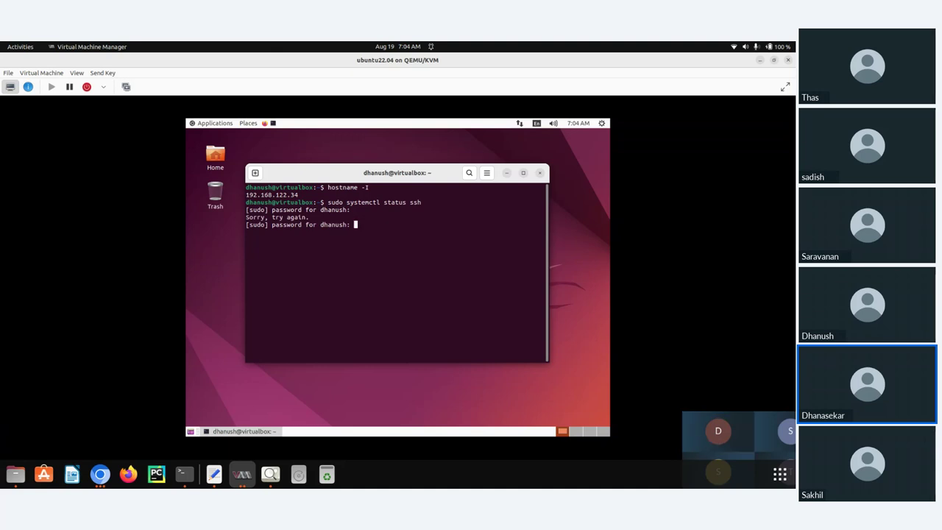
key(Return)
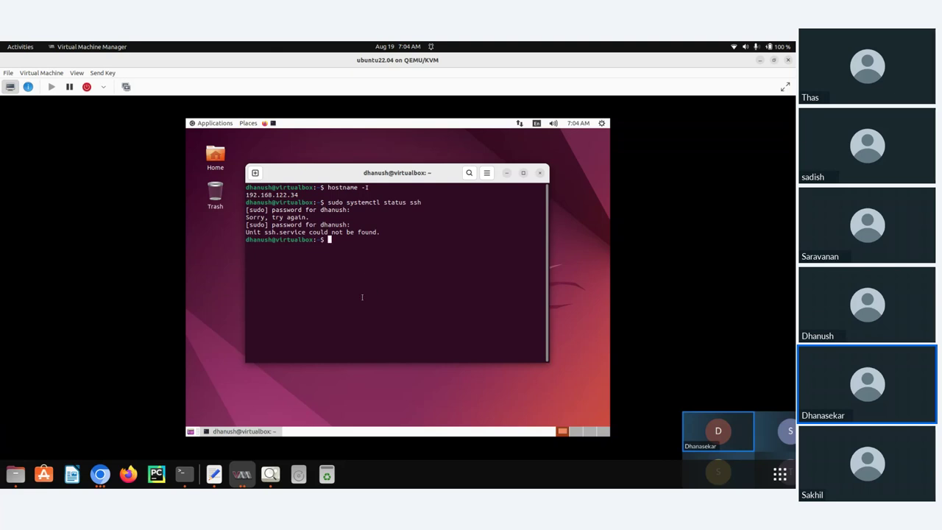
Step: Try to install SSH in the guest with sudo apt install openssh-server openssh-cilent
text(sudo apt install openssh-server)
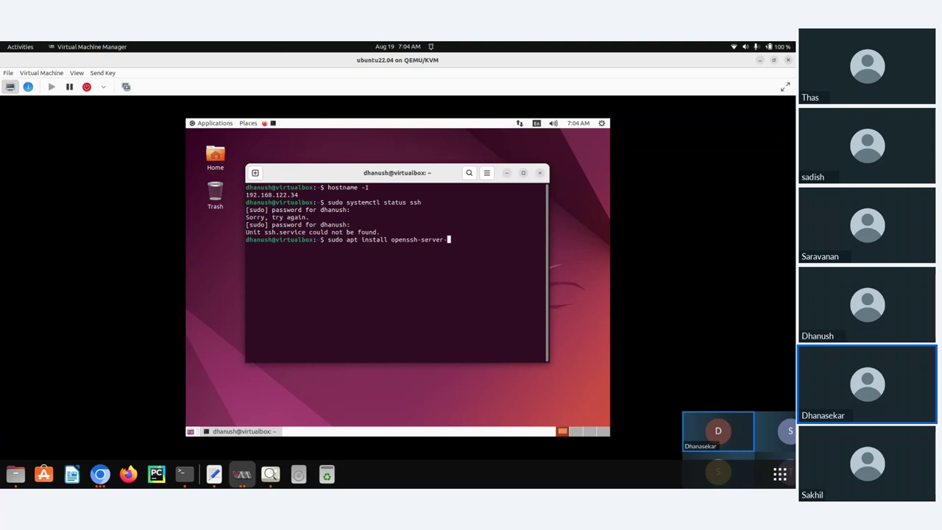
text(-)
text( openssh)
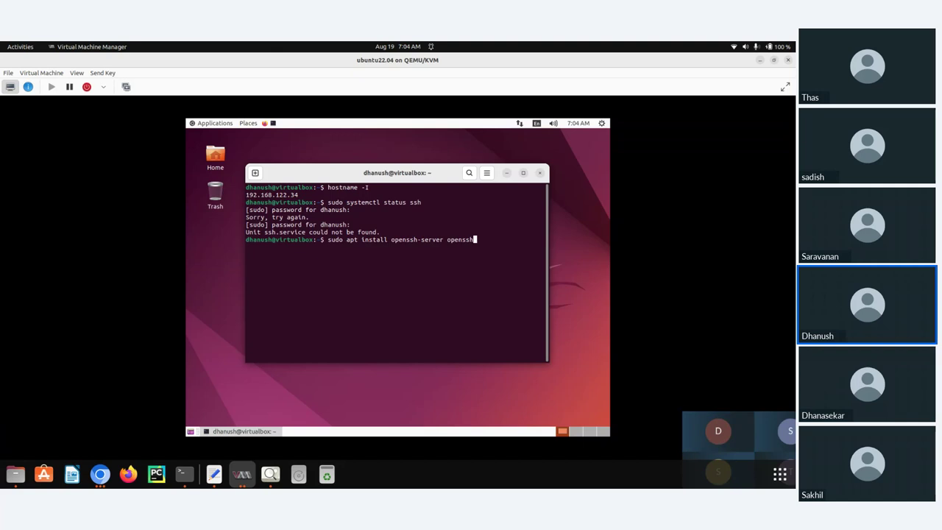
text(-cilent)
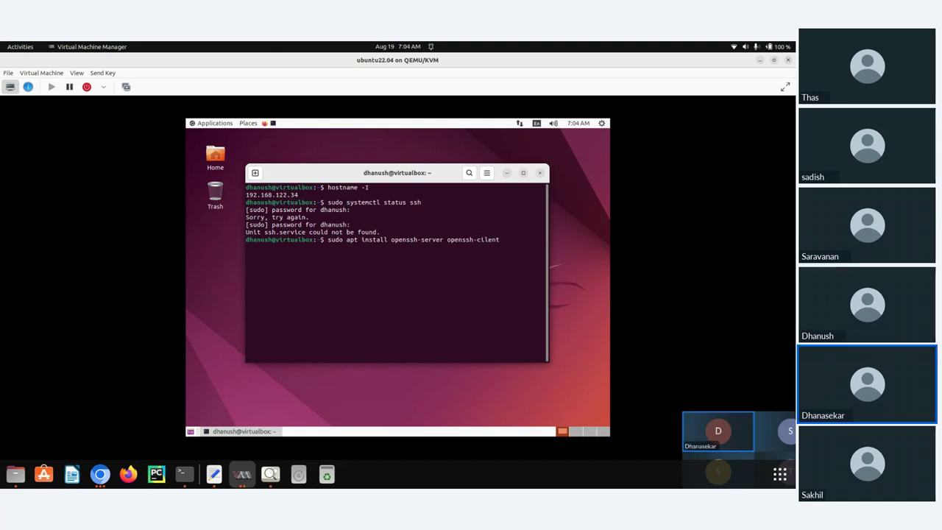
key(Return)
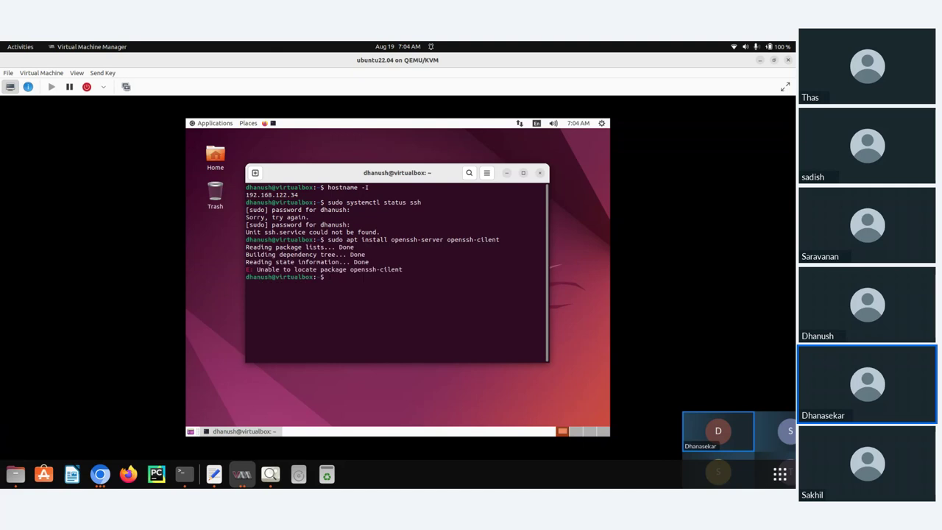
Step: Correct the package name and install openssh-server openssh-client with sudo apt install, agreeing to continue
key(Up)
key(BackSpace)
key(BackSpace)
key(BackSpace)
key(BackSpace)
key(BackSpace)
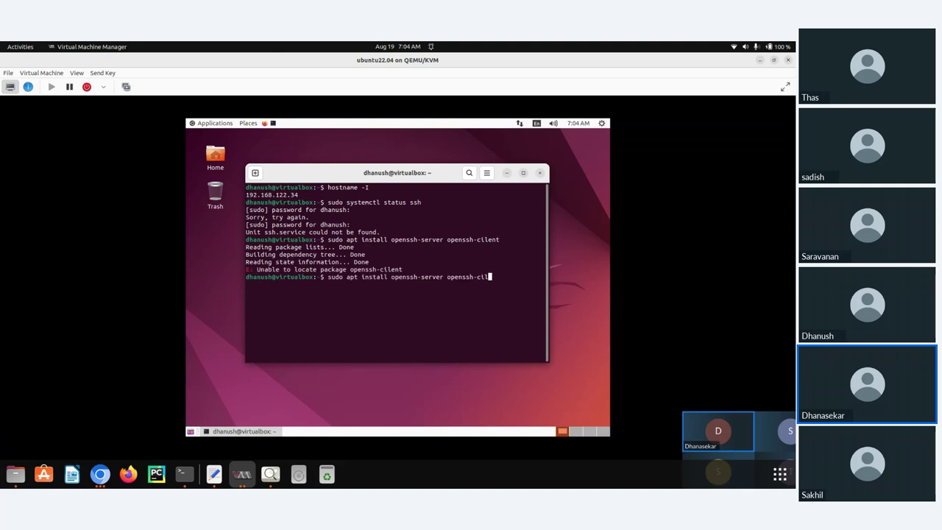
text(lient)
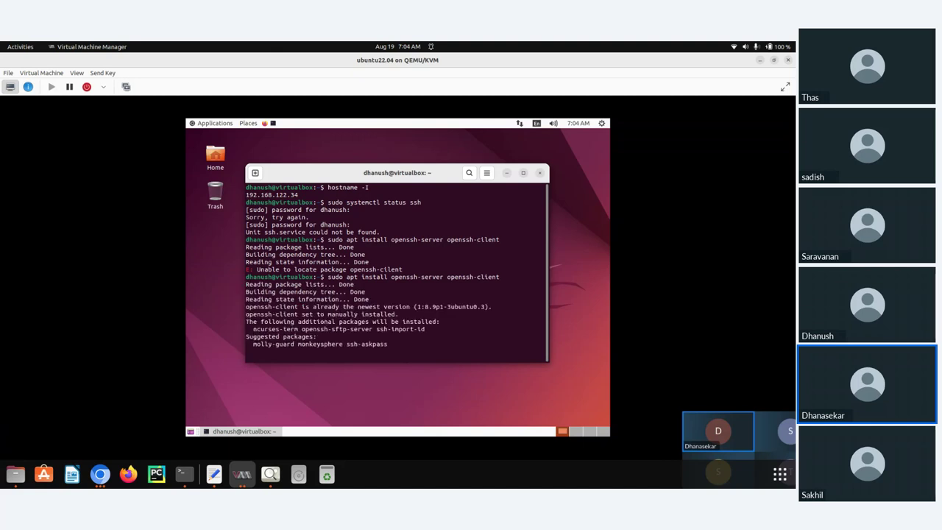
text(y)
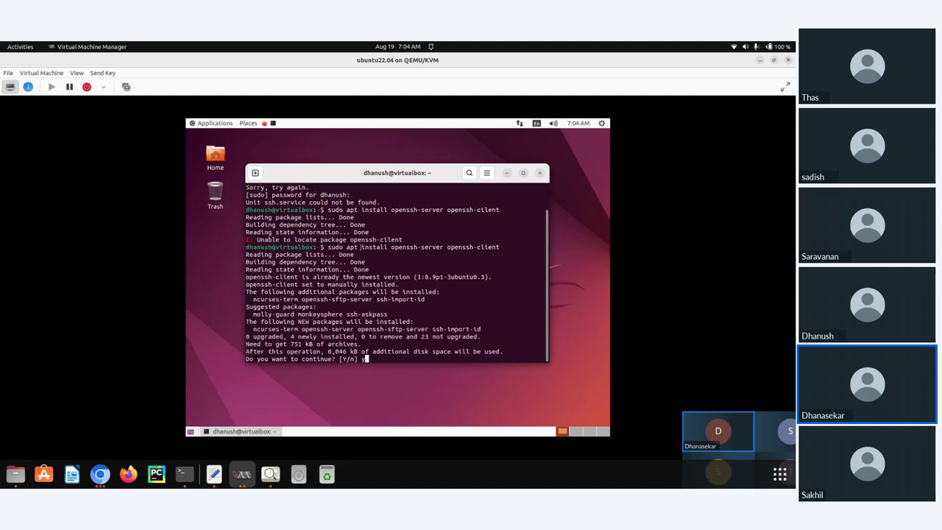
key(Return)
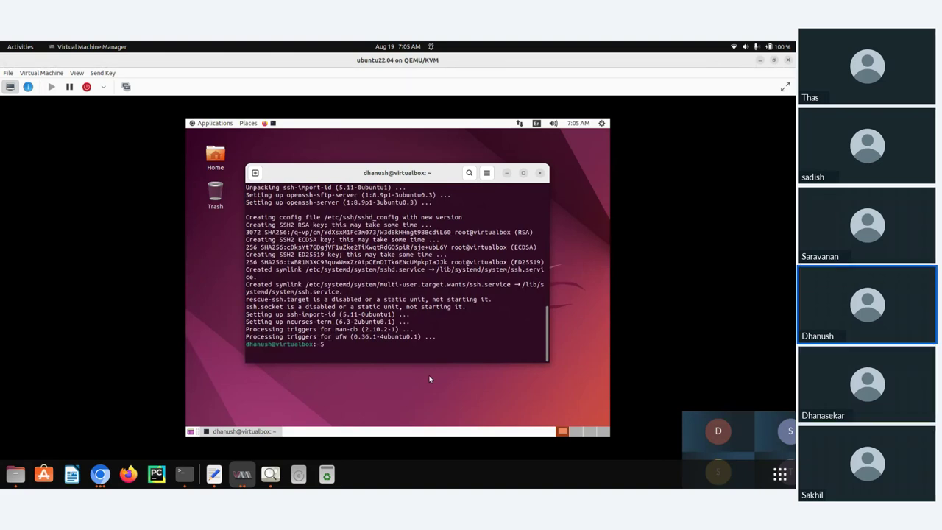
Step: Check the SSH service with sudo systemctl status ssh on a cleared terminal, leaving the output and clearing the screen
key(ctrl+l)
text(h)
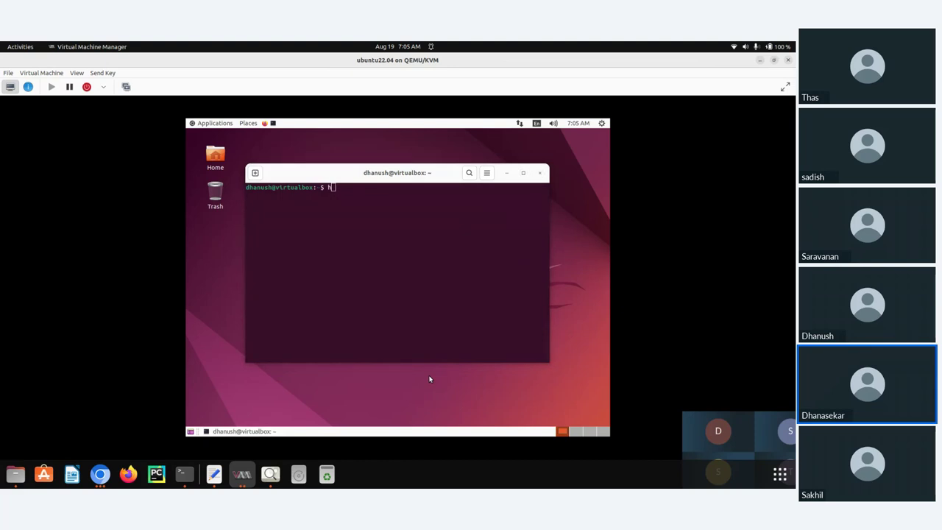
text(ost)
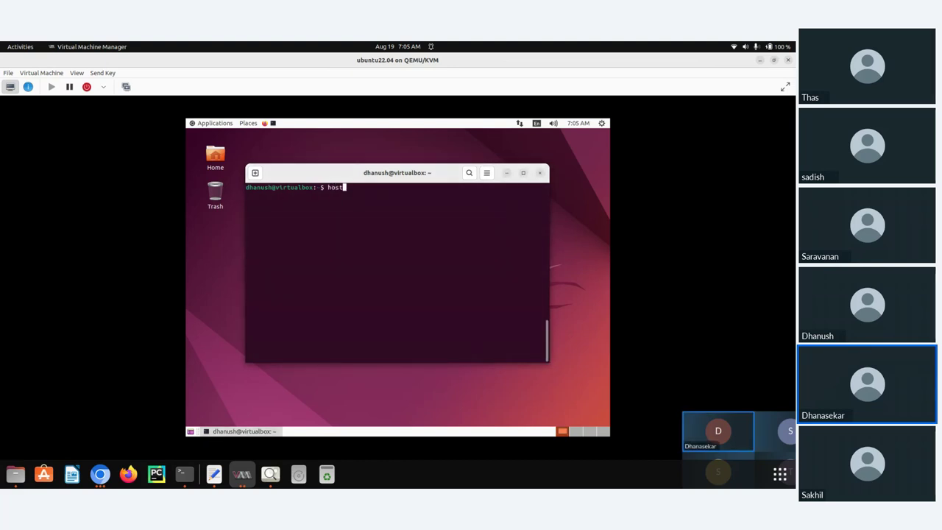
key(BackSpace)
key(BackSpace)
key(BackSpace)
key(BackSpace)
text(su)
text(do s)
text(ystemctl)
text( e)
key(BackSpace)
text(status ssh)
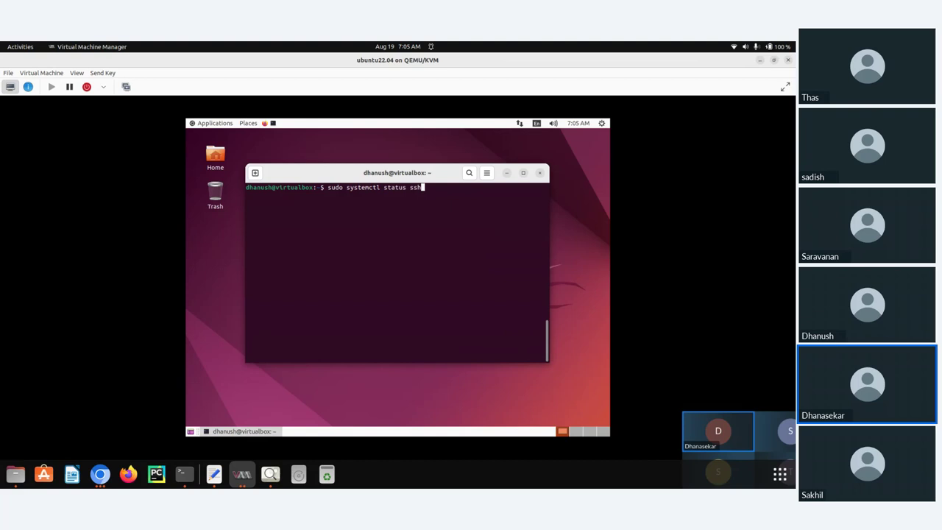
key(Return)
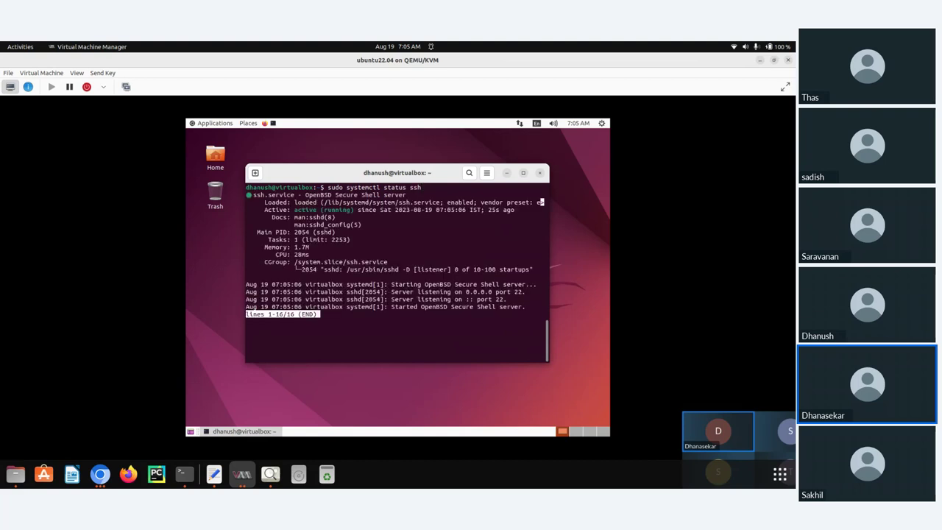
key(Down)
key(q)
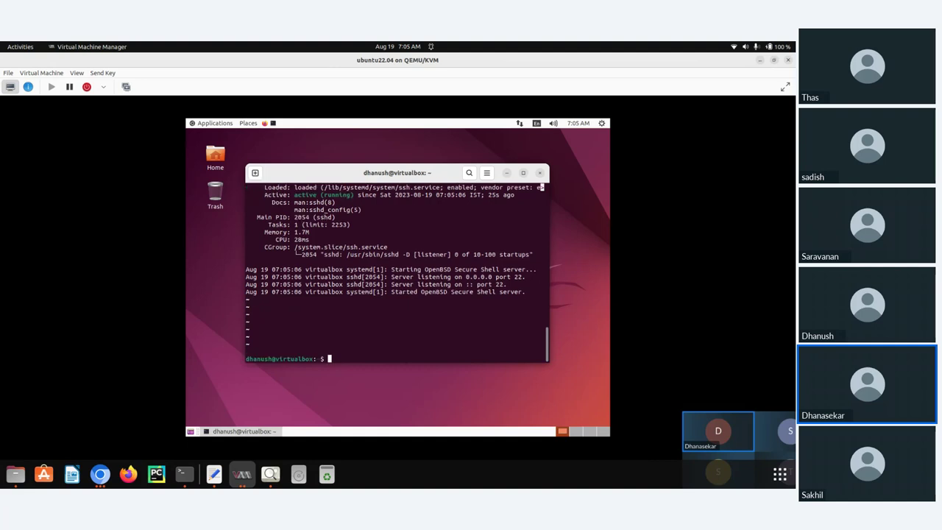
key(ctrl+l)
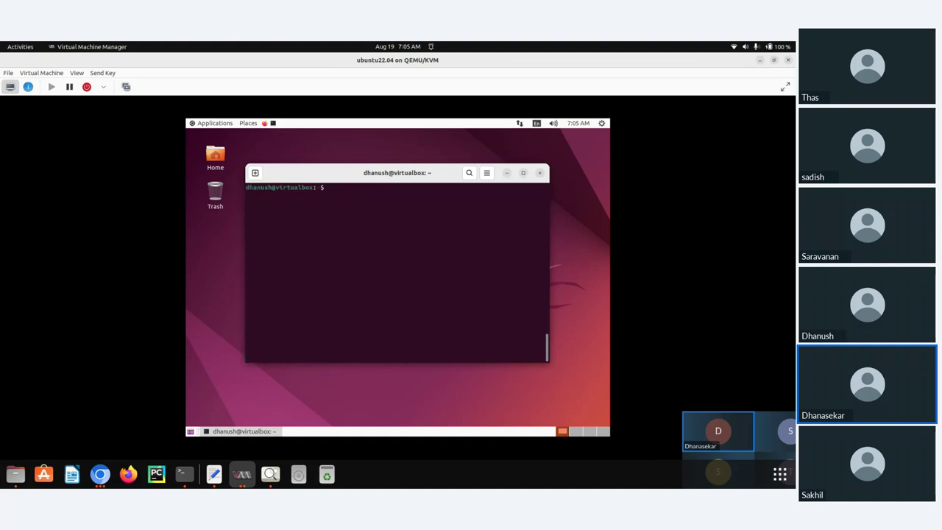
Step: Change the recalled systemctl command to sudo systemctl enable ssh and run it
key(Up)
key(Left)
key(Left)
key(Left)
key(BackSpace)
key(BackSpace)
key(BackSpace)
key(BackSpace)
key(BackSpace)
key(BackSpace)
key(BackSpace)
text(enable)
key(Return)
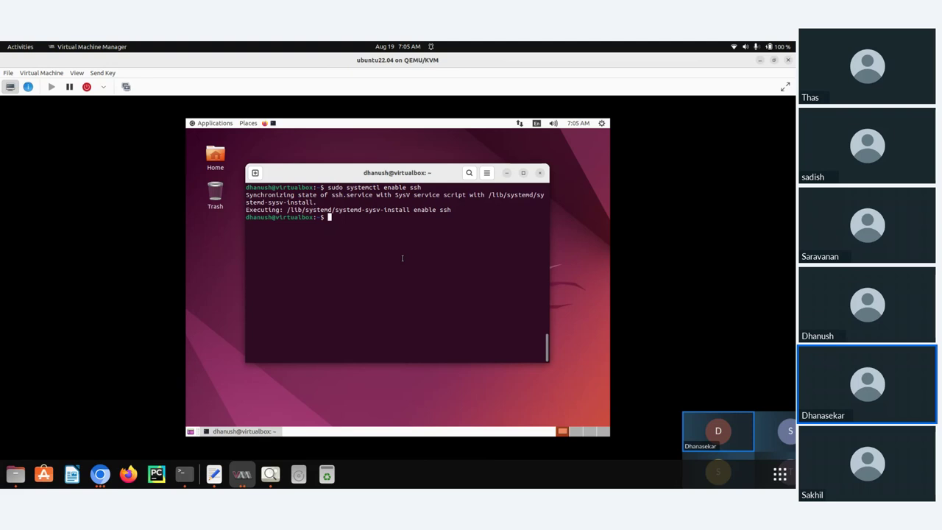
Step: Check the guest's address with hostname -I and connect to 192.168.122.34 over SSH from the host terminal, accepting the host key and entering the account password
text(hostname -I)
key(Return)
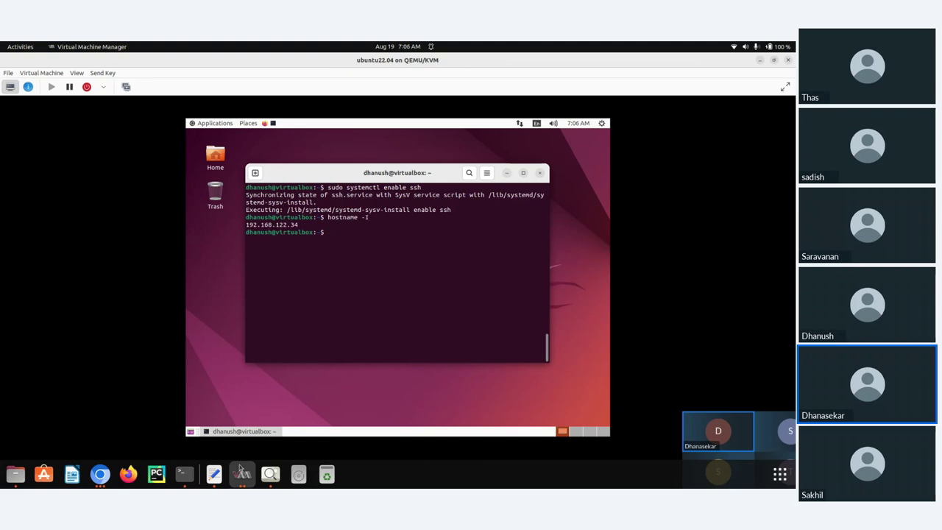
click(184, 474)
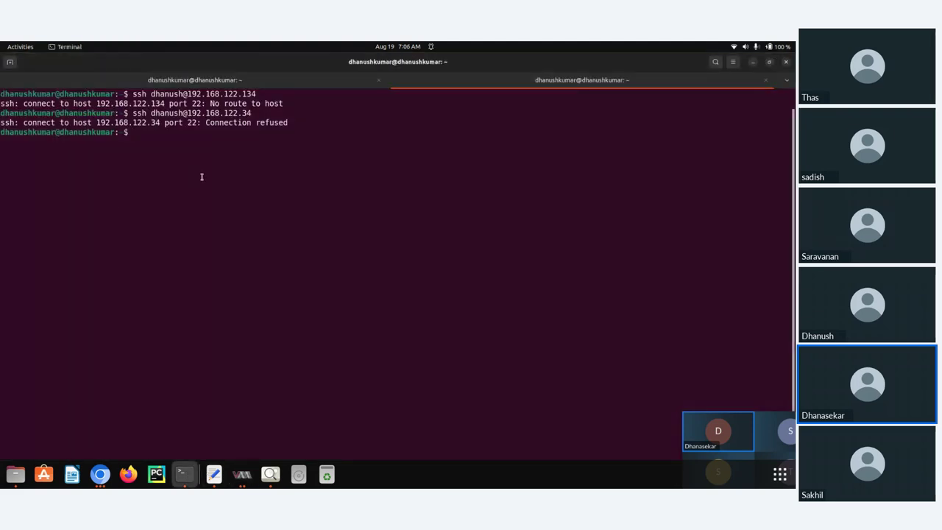
key(Up)
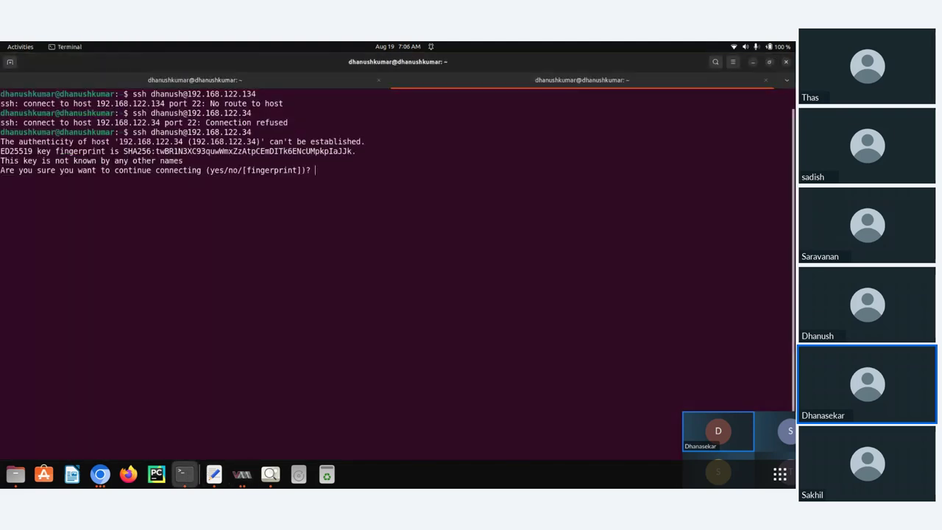
text(yes)
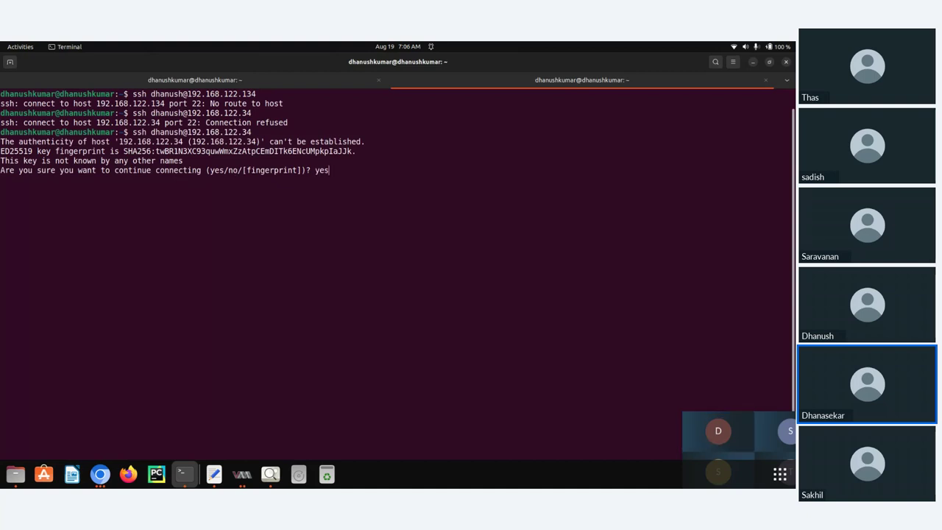
key(Return)
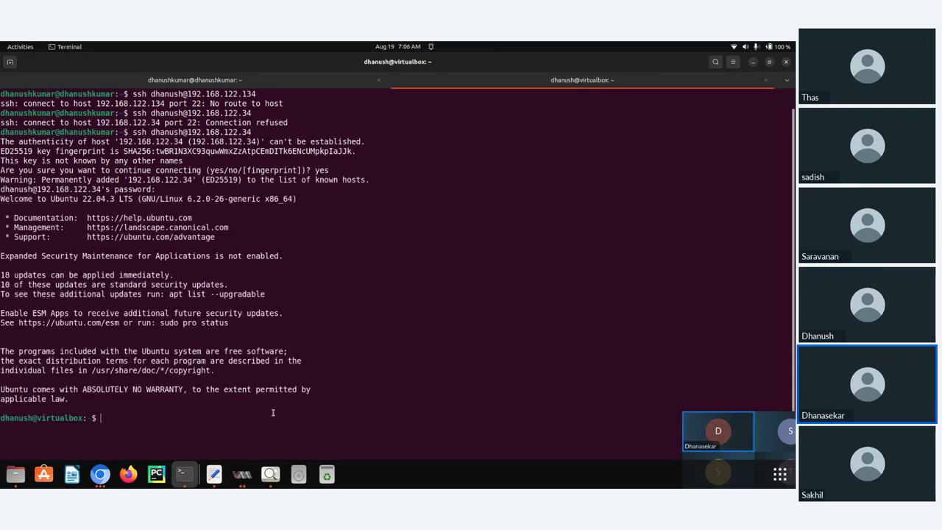
Step: Compare the guest's console with the SSH session in the host terminal, highlighting the virtualbox hostname in the prompt
click(241, 476)
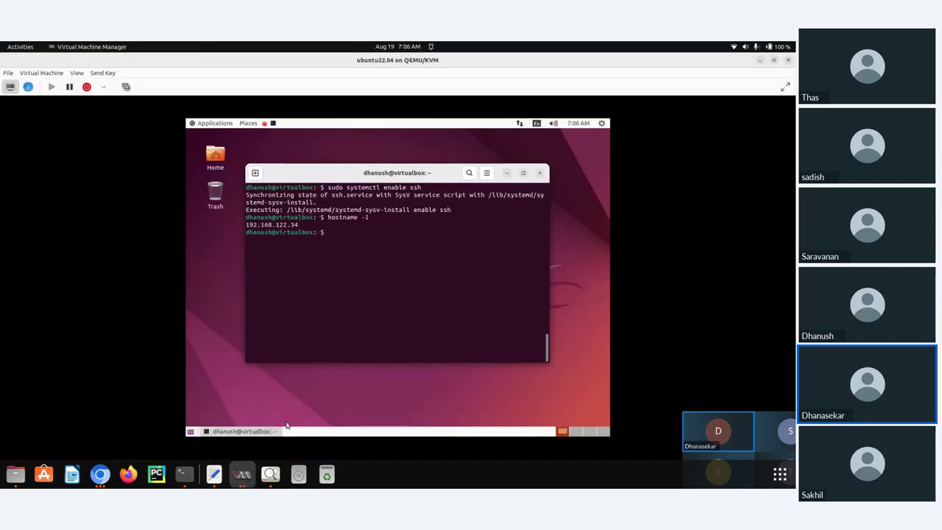
click(183, 474)
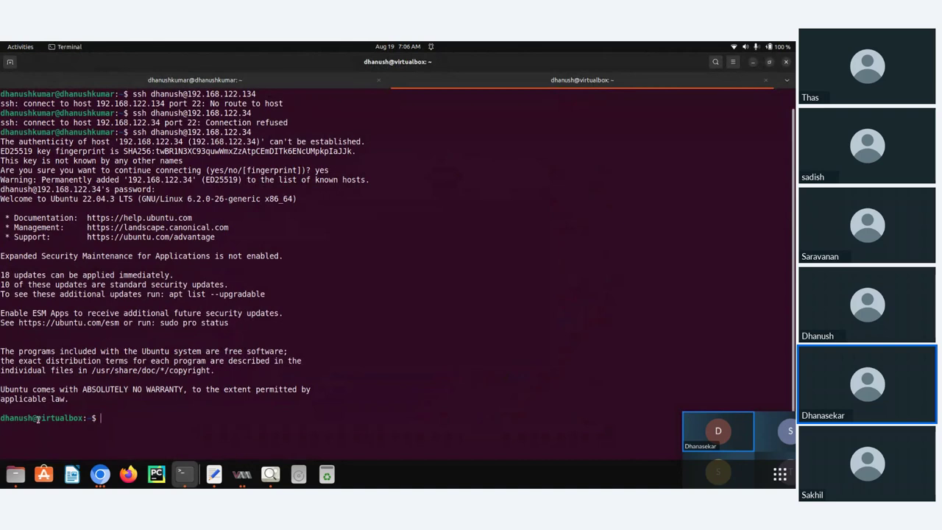
drag(37, 417, 84, 417)
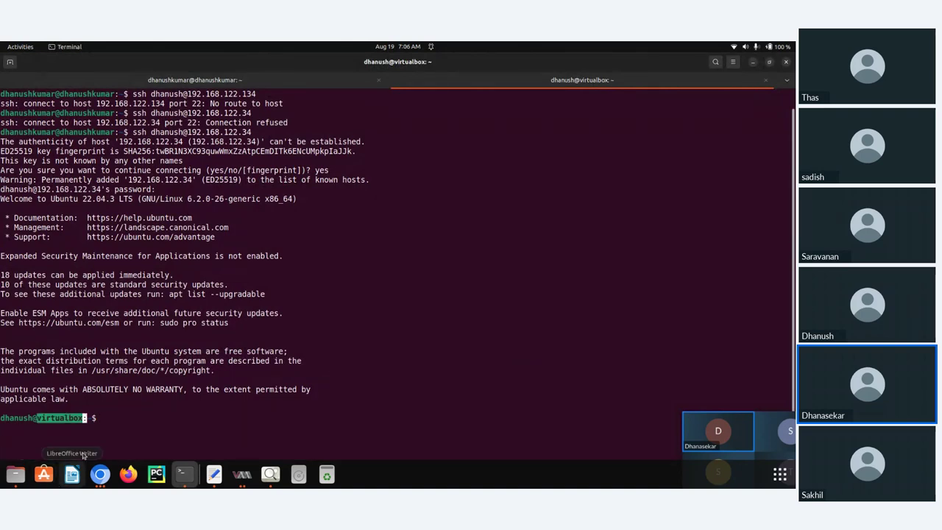
click(146, 420)
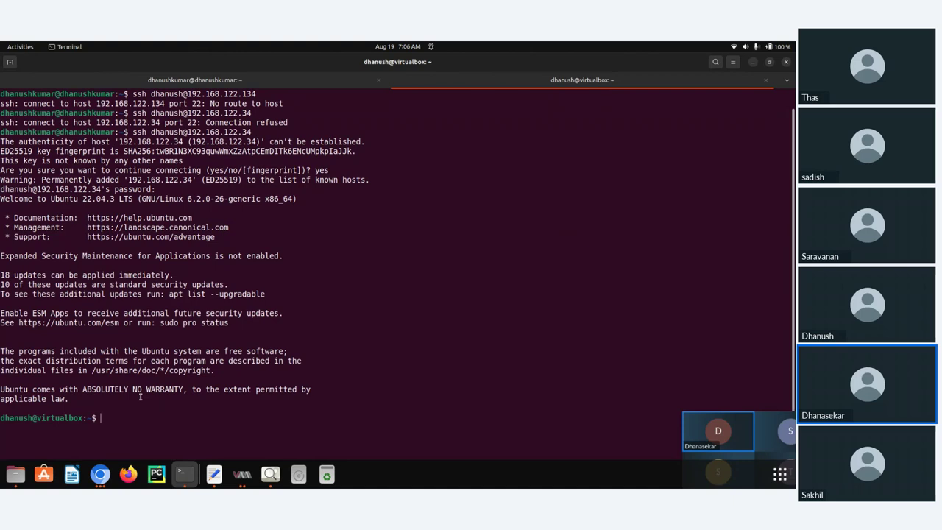
Step: Switch to Virtual Machine Manager, show the ubuntu22.04 guest's snapshots and start creating a new one
click(242, 475)
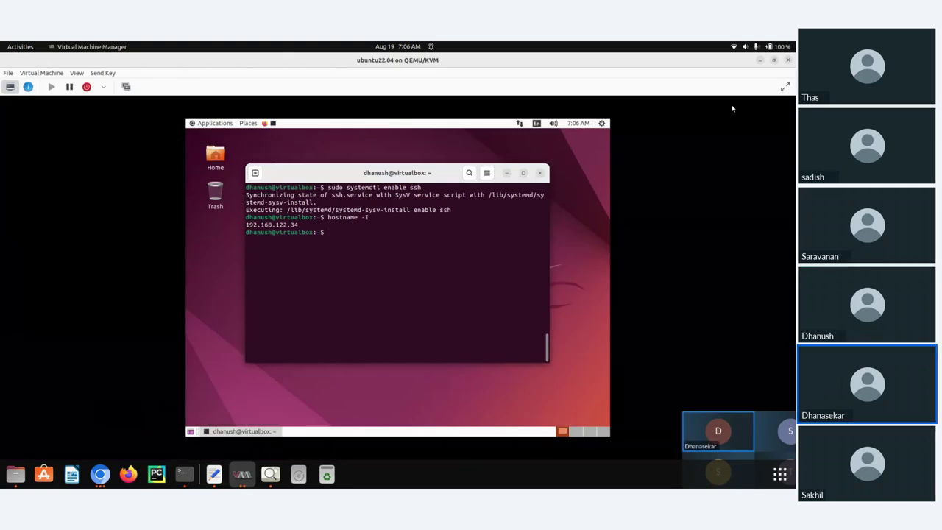
click(78, 73)
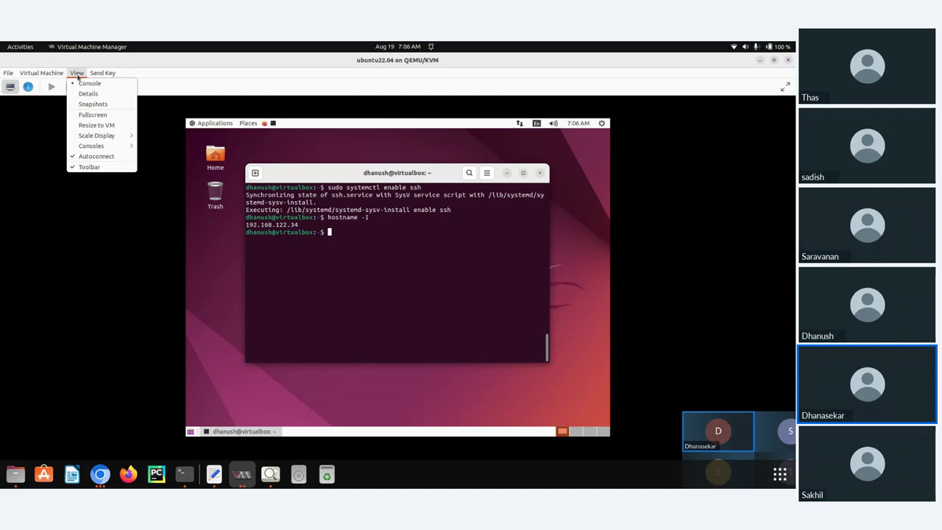
click(104, 108)
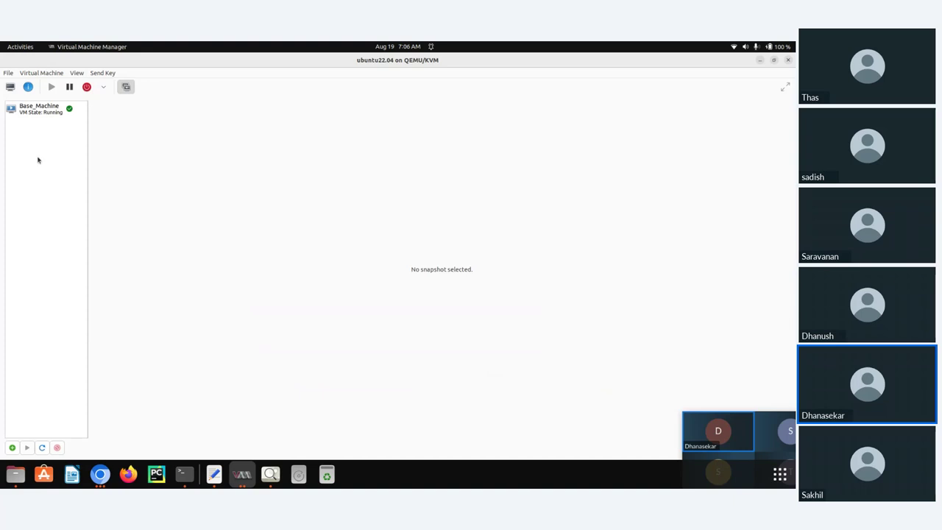
click(12, 448)
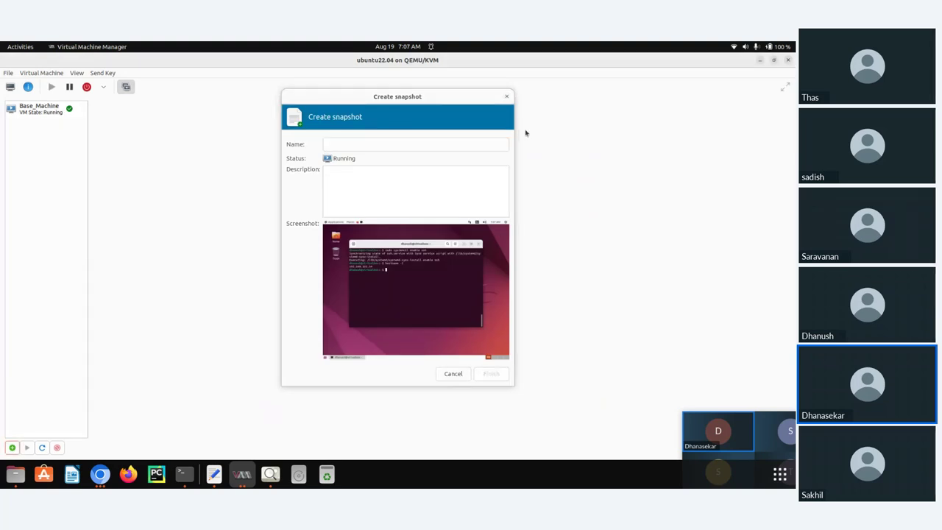
Step: Name the new snapshot With-ssh
click(412, 139)
text(withshh)
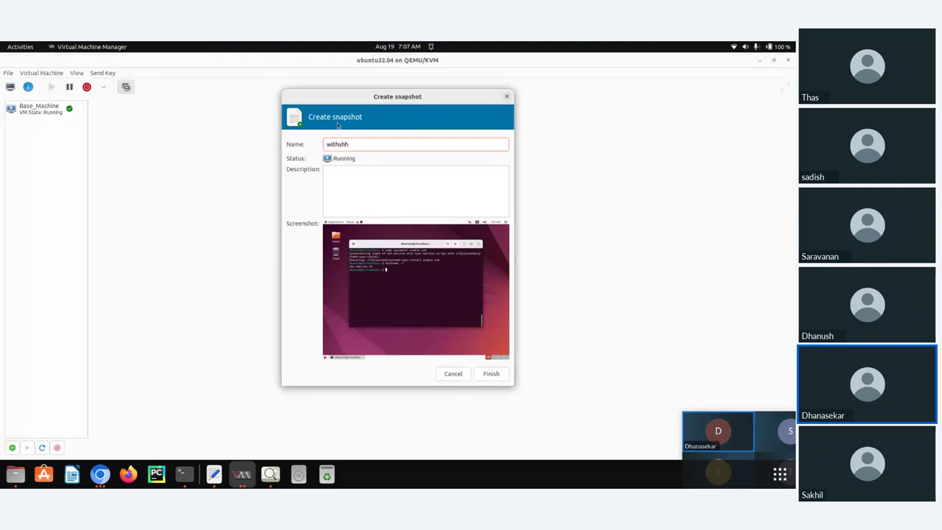
click(333, 145)
key(BackSpace)
key(BackSpace)
text(Wi)
click(351, 177)
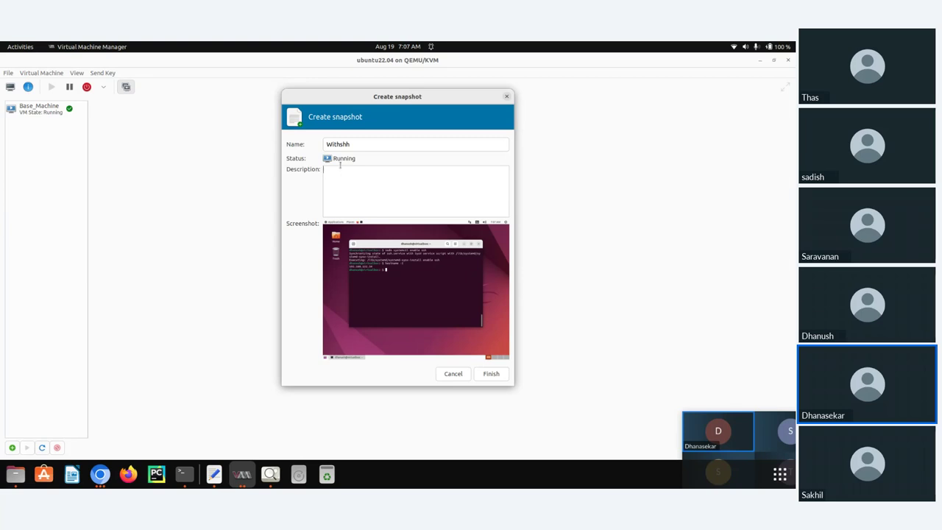
click(356, 145)
key(BackSpace)
key(BackSpace)
key(BackSpace)
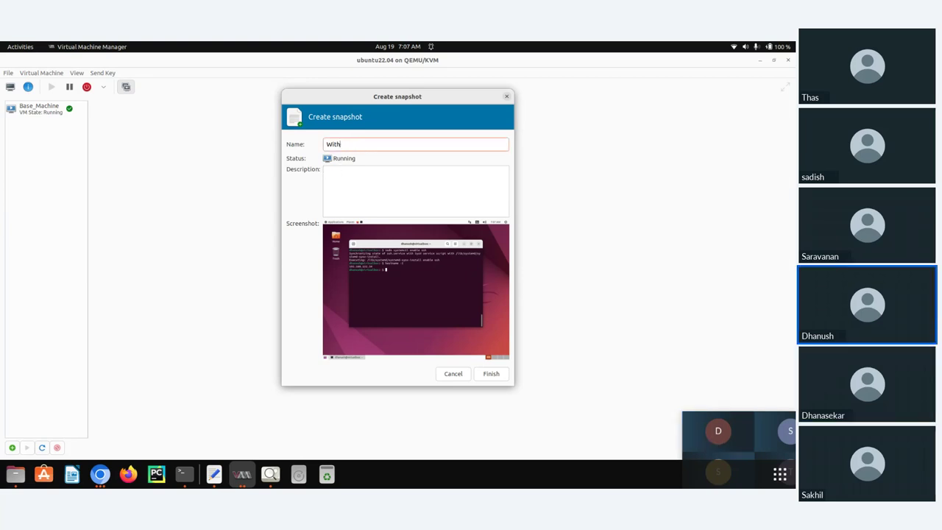
text(-ssh)
Step: Describe the snapshot as With-Ssh and create it
click(353, 181)
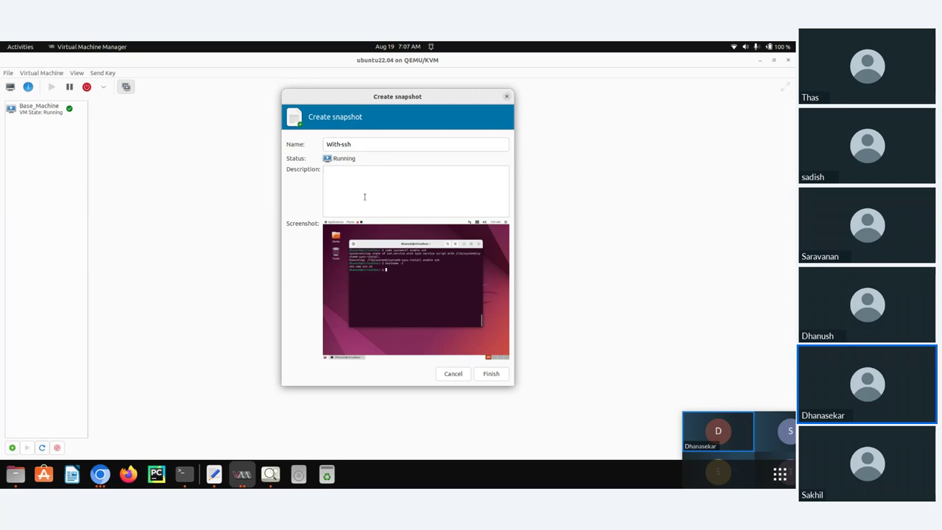
text(With-Ssh)
click(492, 376)
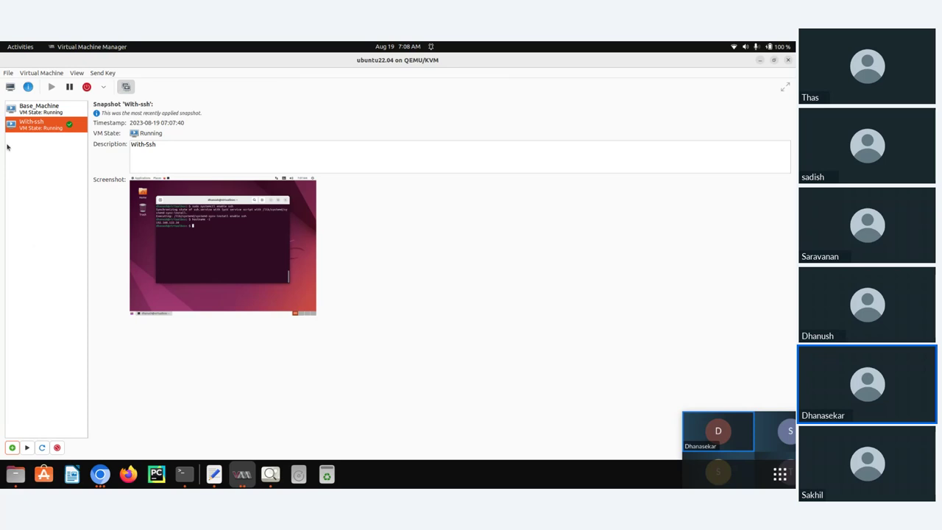
Step: Return to the ubuntu22.04 guest's graphical console
click(10, 87)
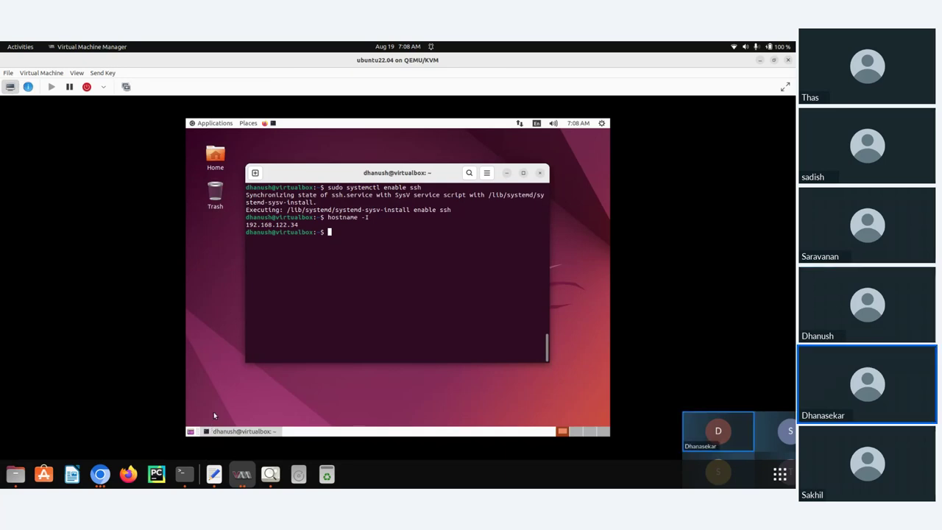
click(242, 474)
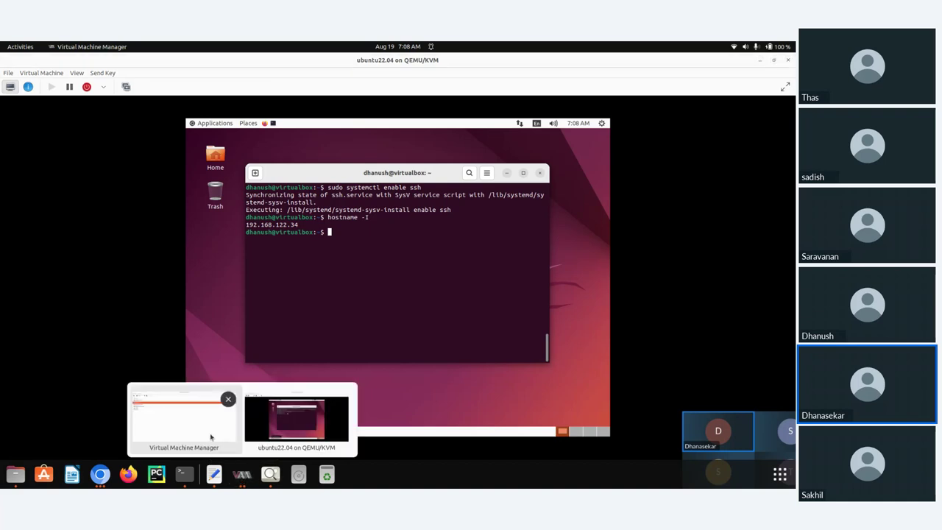
click(297, 418)
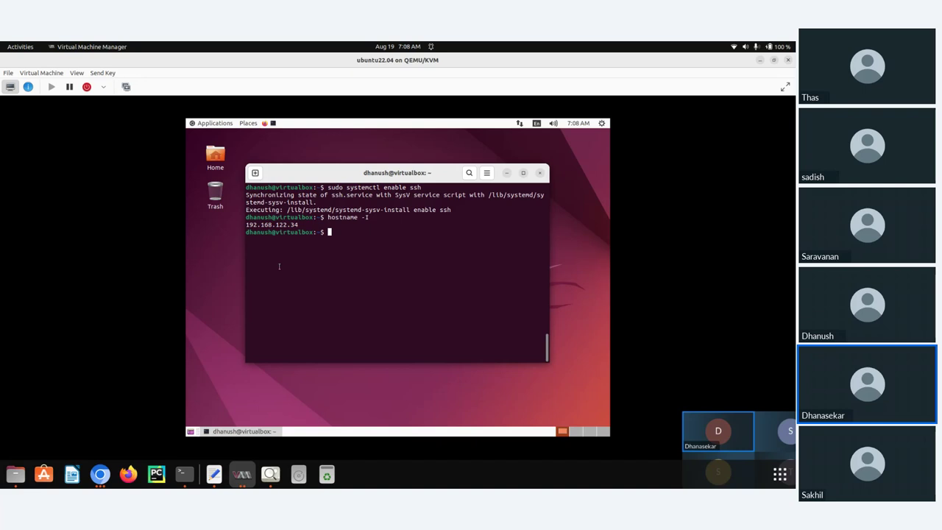
Step: Switch to the host terminal and power off the guest over SSH with sudo poweroff, entering the sudo password
click(176, 468)
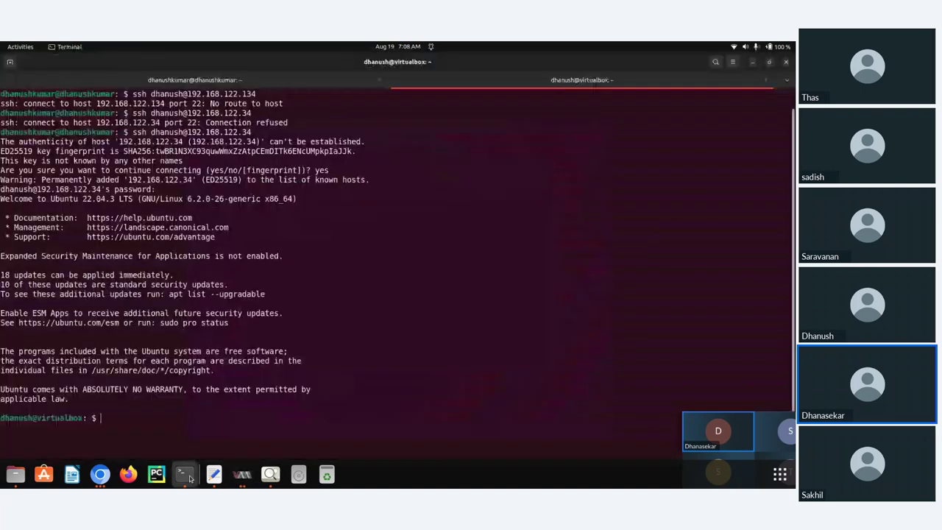
text(sudo poweroff)
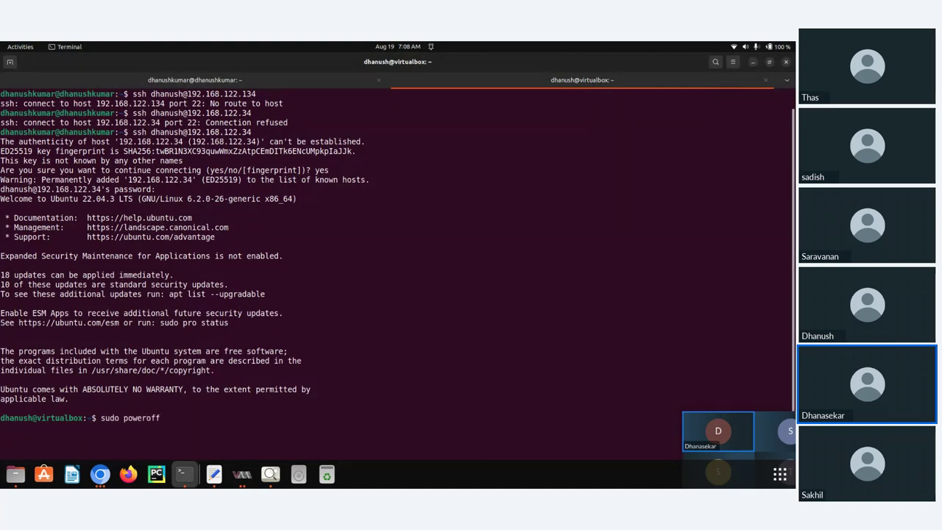
key(Return)
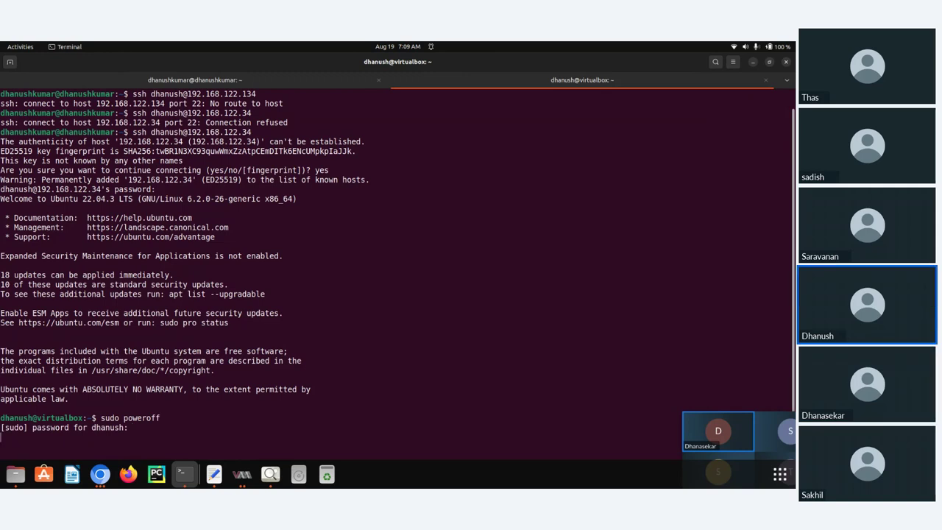
Step: Submit the sudo password to finish powering off the guest, and close the ubuntu22.04 console in Virtual Machine Manager
key(Return)
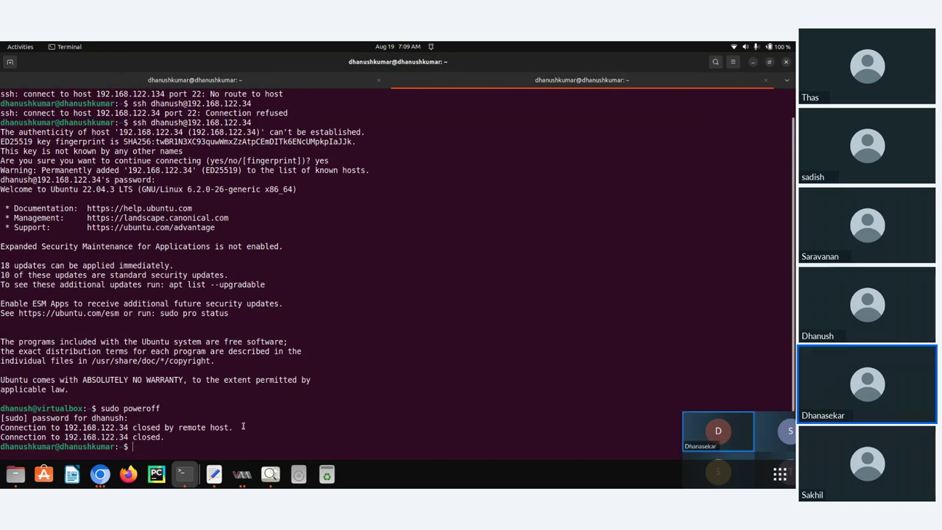
drag(1, 436, 152, 427)
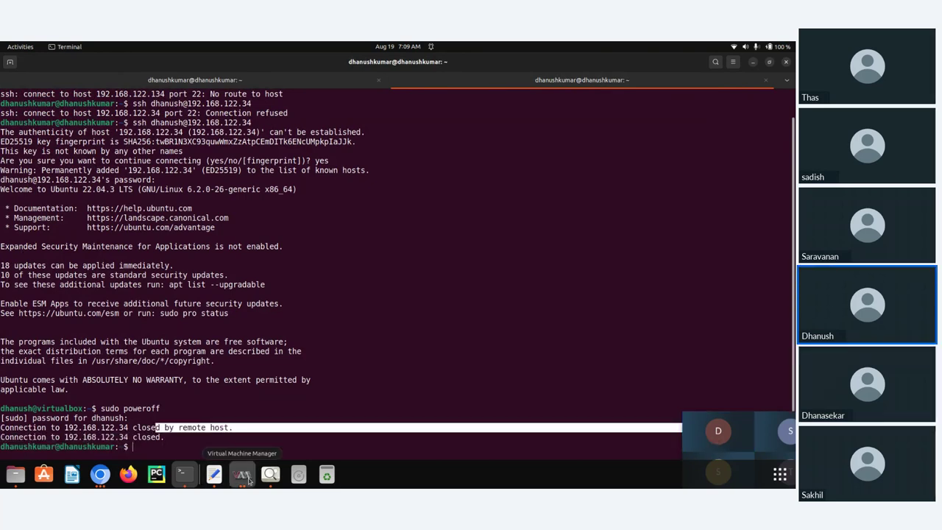
click(243, 473)
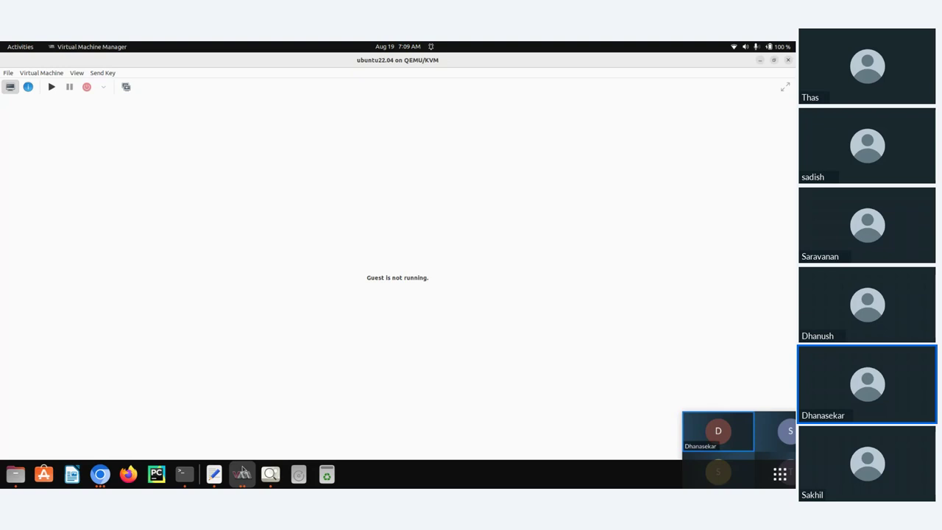
click(243, 473)
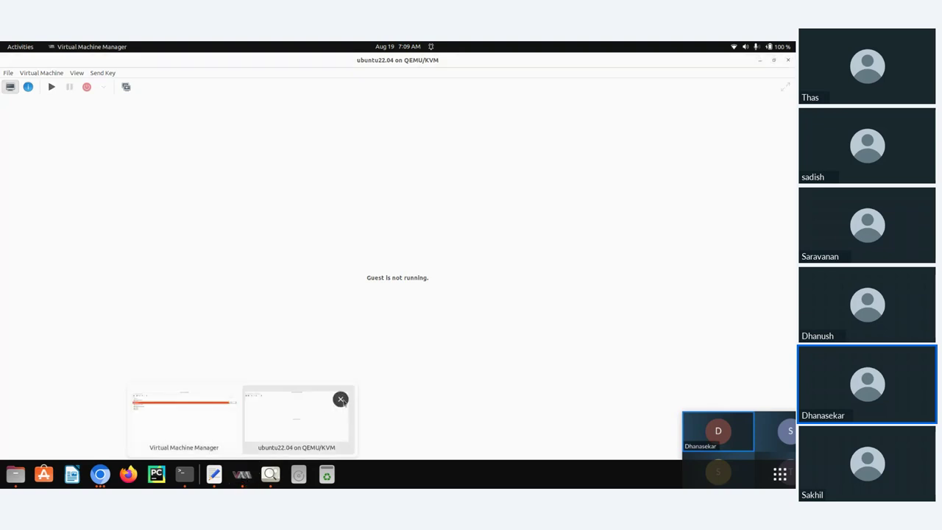
click(341, 399)
click(278, 429)
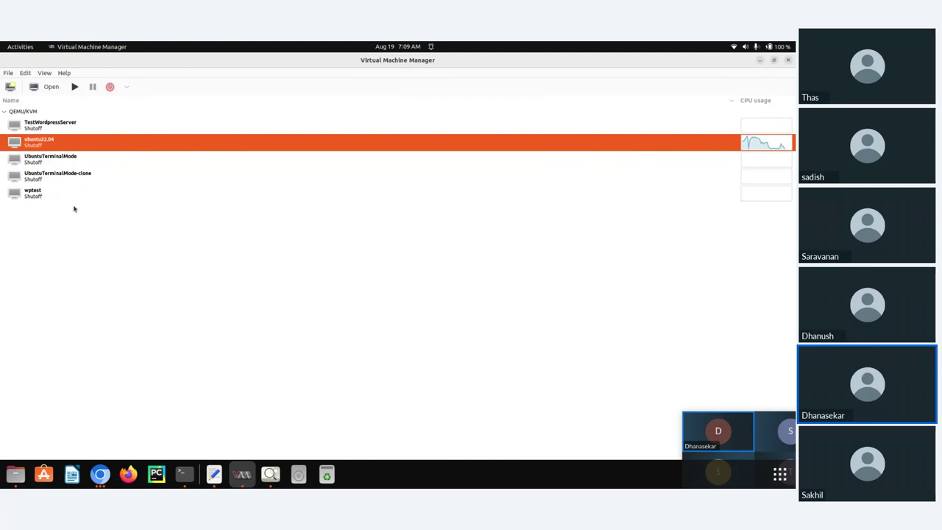
Step: Open the clone settings for the ubuntu22.04 virtual machine
right_click(50, 142)
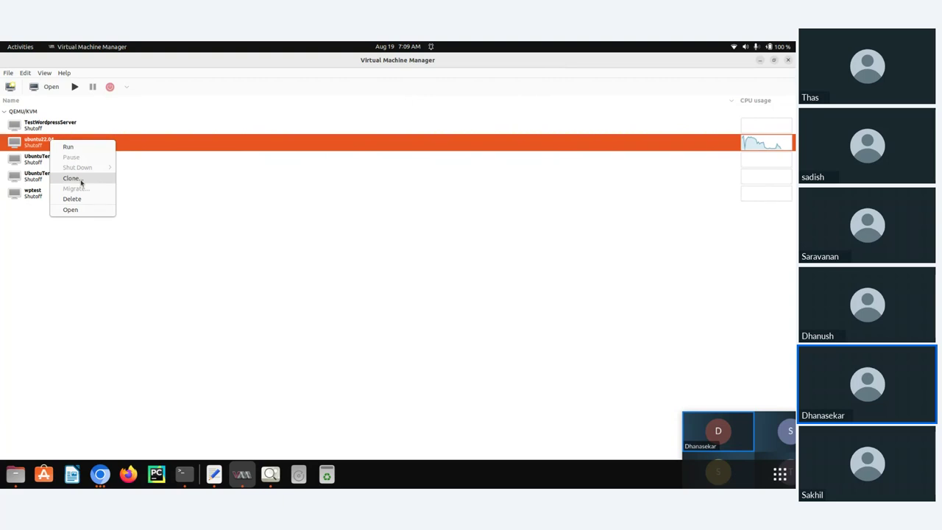
click(255, 281)
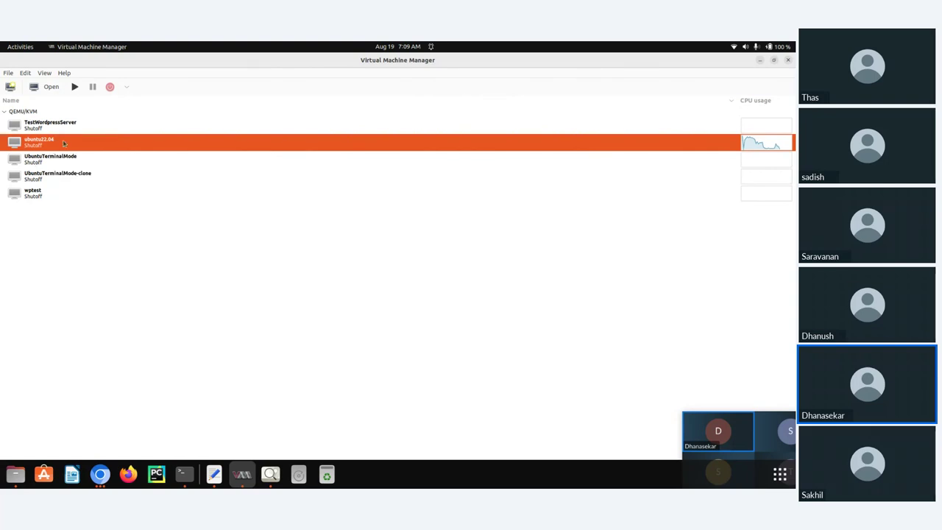
right_click(64, 144)
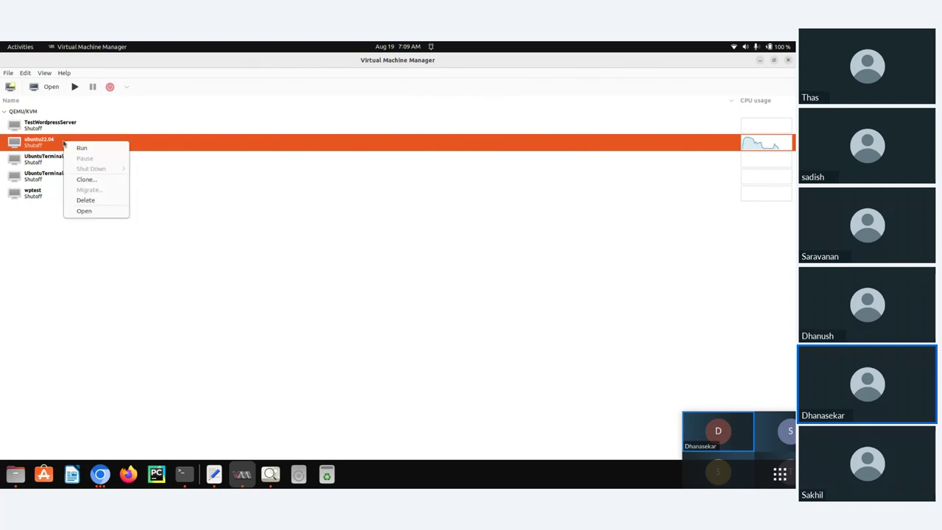
click(87, 179)
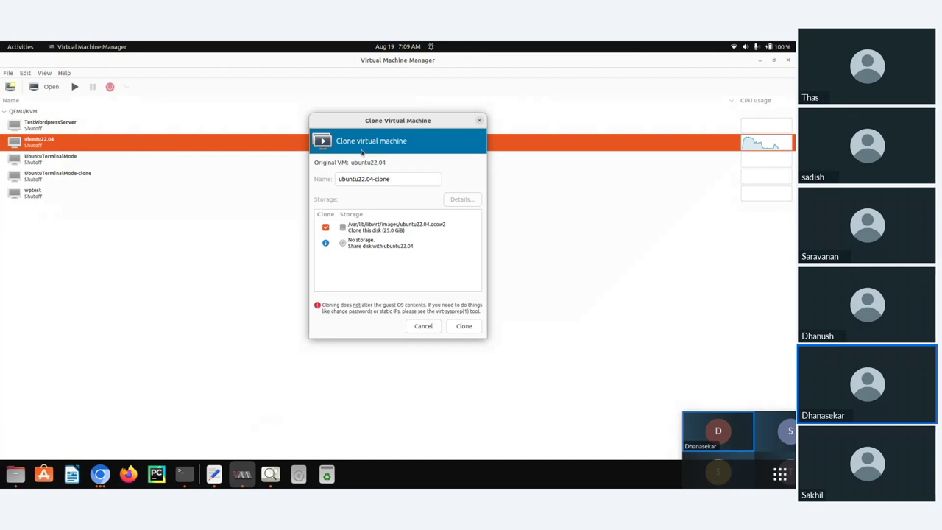
Step: Name the clone Testmachine and create it with its disk copied
click(401, 181)
key(BackSpace)
key(BackSpace)
key(BackSpace)
key(BackSpace)
key(BackSpace)
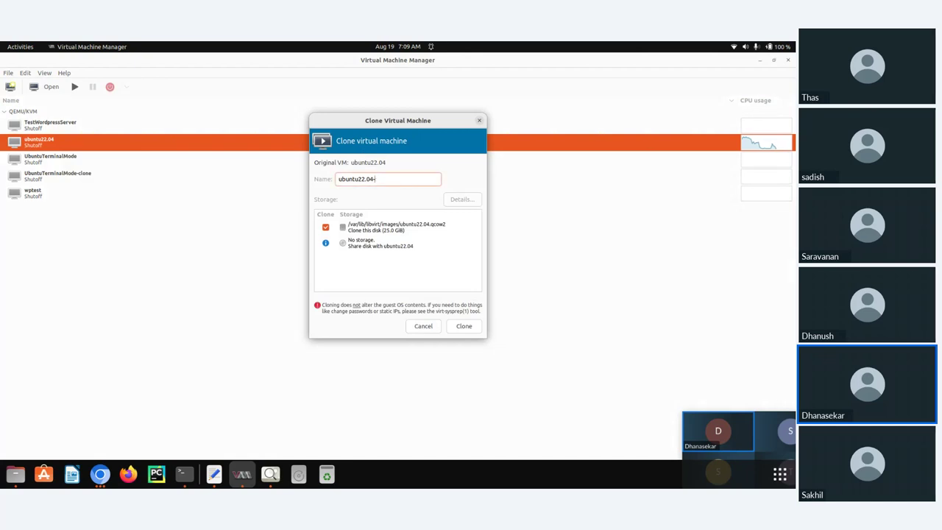
text(testmachine)
drag(374, 181, 291, 184)
key(BackSpace)
key(Delete)
text(T)
key(End)
click(471, 330)
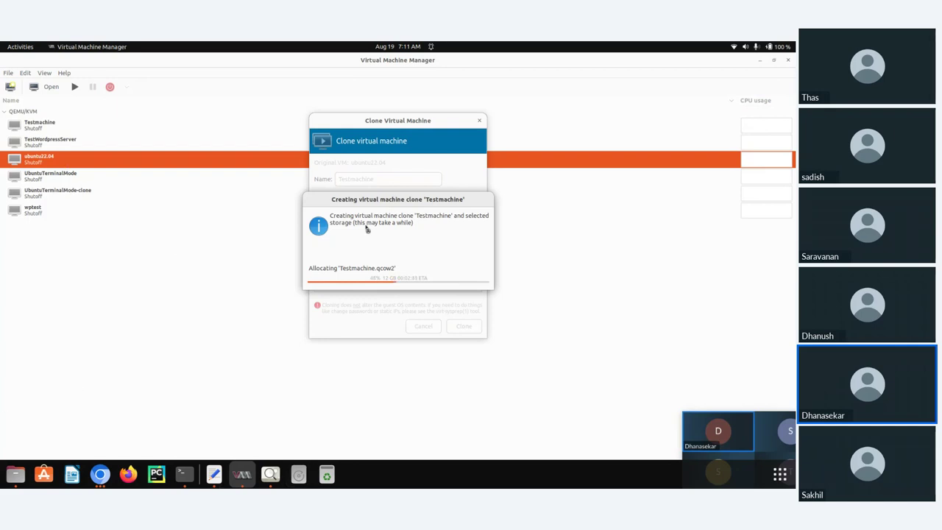
mouse_move(382, 203)
mouse_down()
mouse_move(476, 207)
mouse_move(514, 197)
mouse_up()
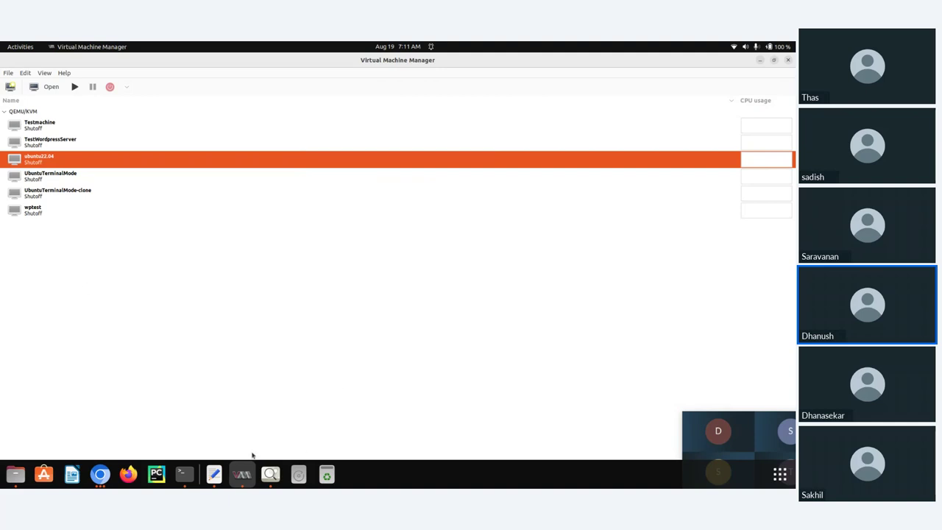
Step: Start the Testmachine guest and open its graphical console in a maximized window
click(50, 126)
double_click(50, 127)
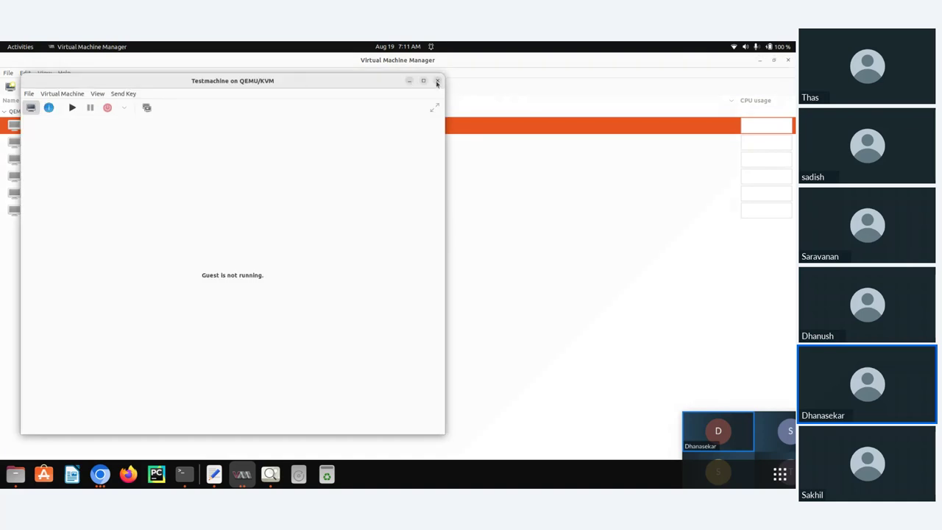
click(438, 81)
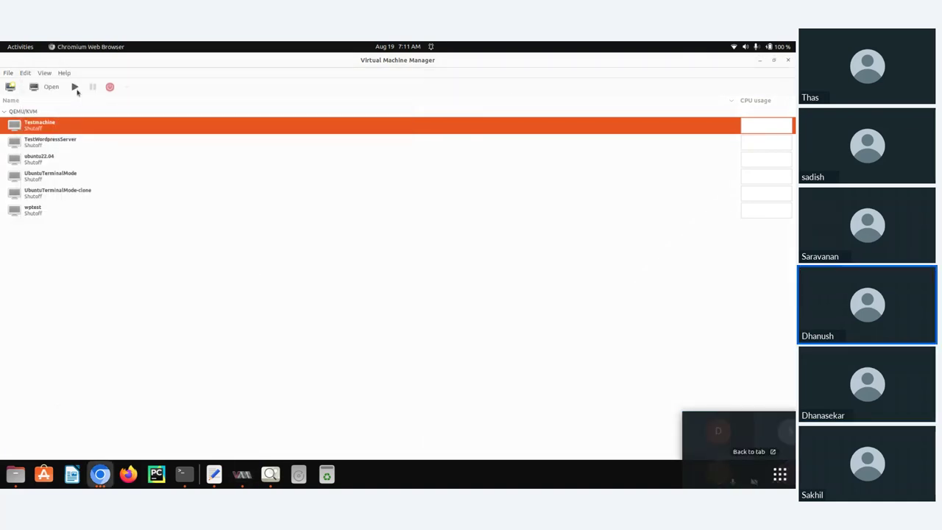
click(74, 88)
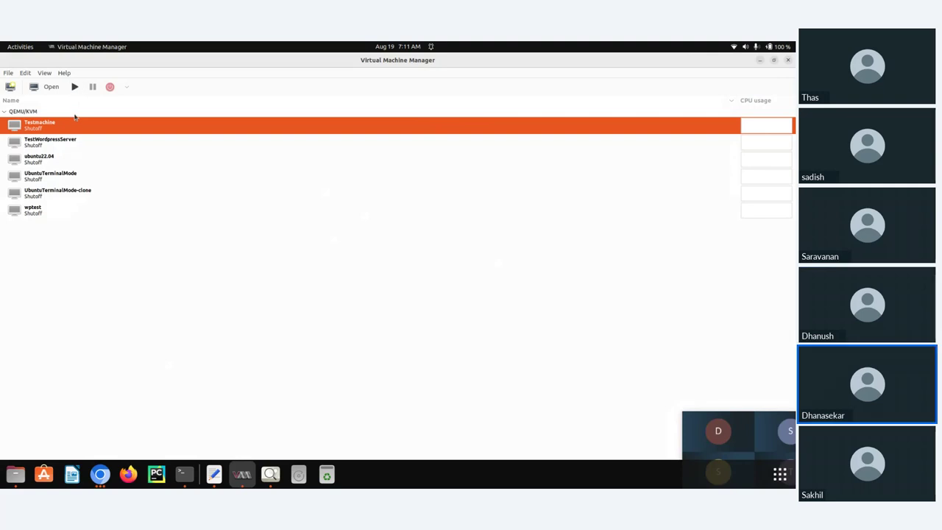
click(74, 87)
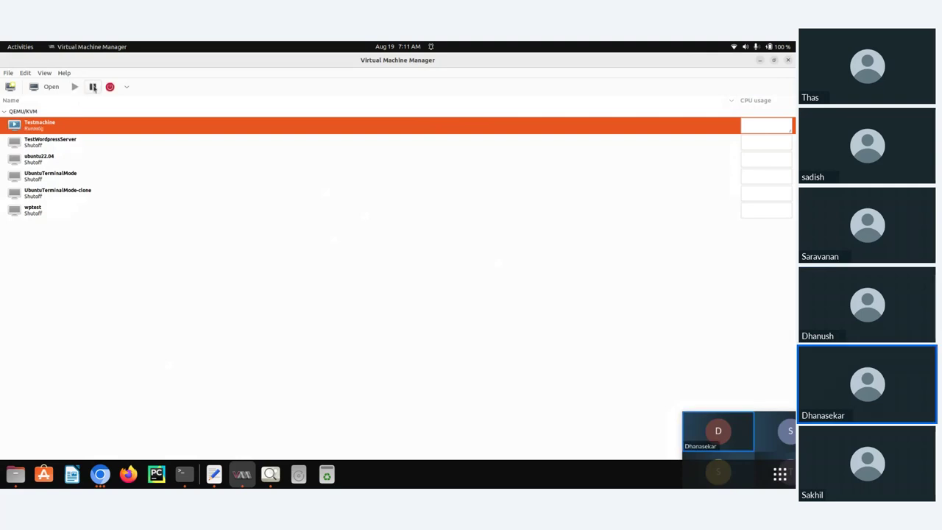
click(49, 87)
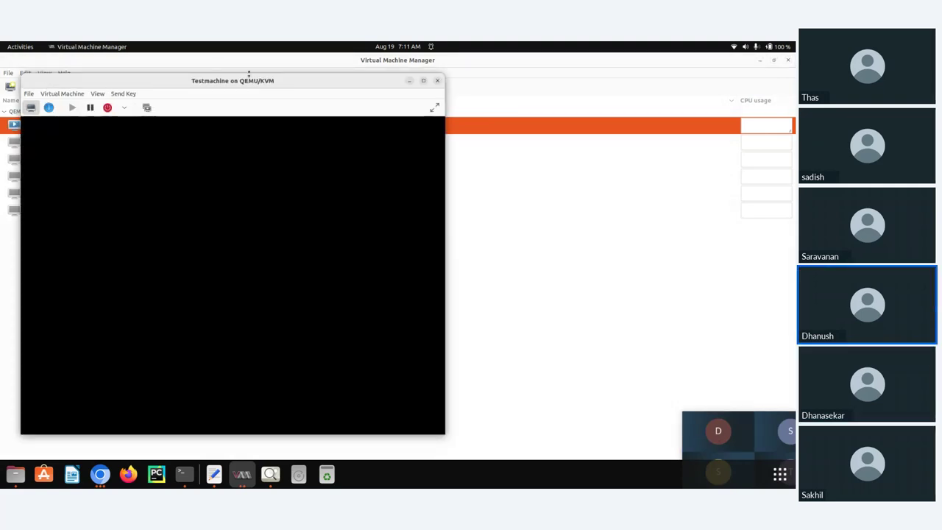
drag(248, 81, 328, 83)
click(503, 83)
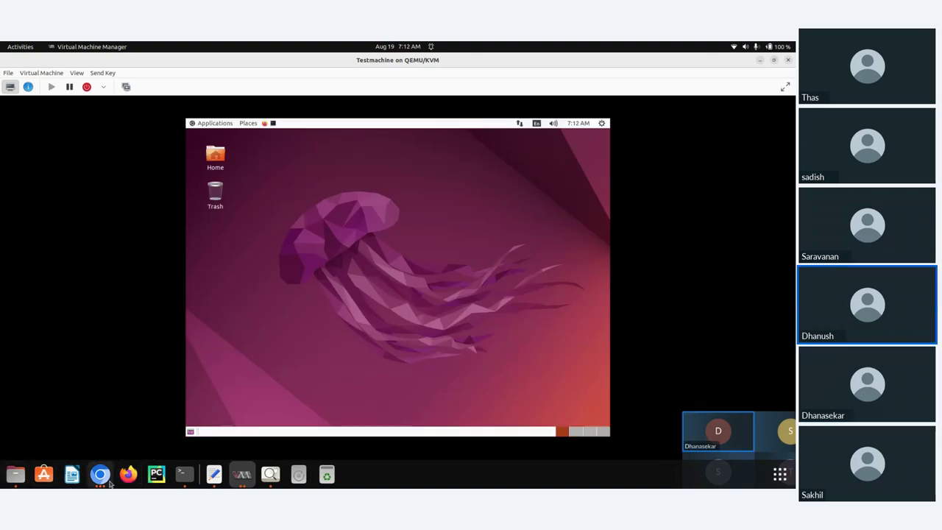
click(101, 474)
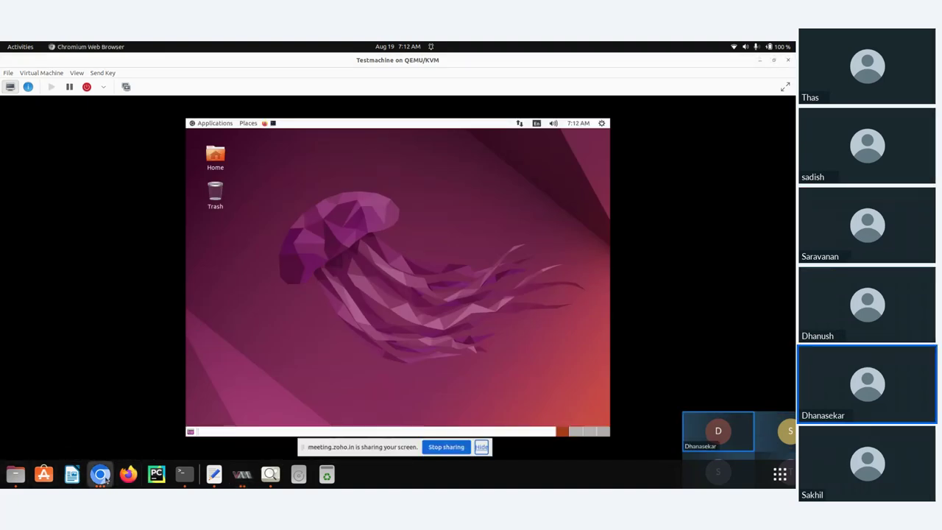
click(106, 478)
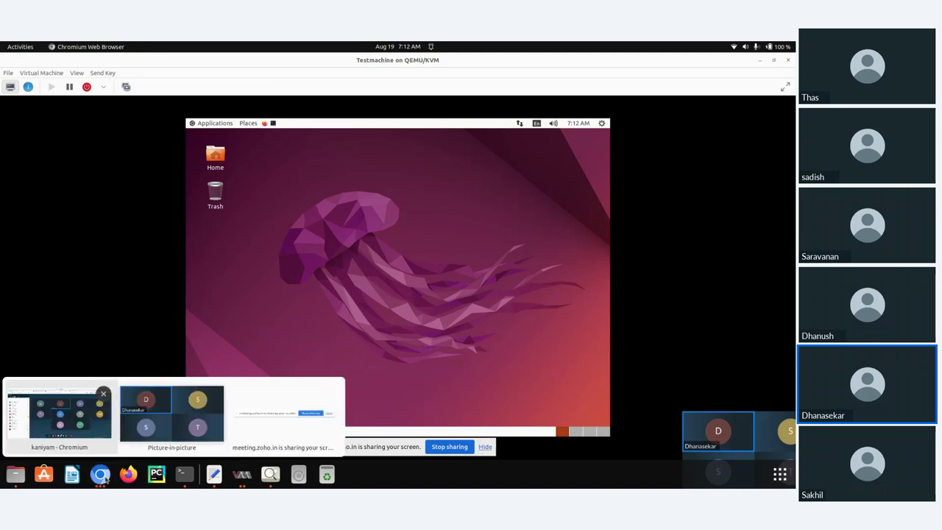
click(73, 434)
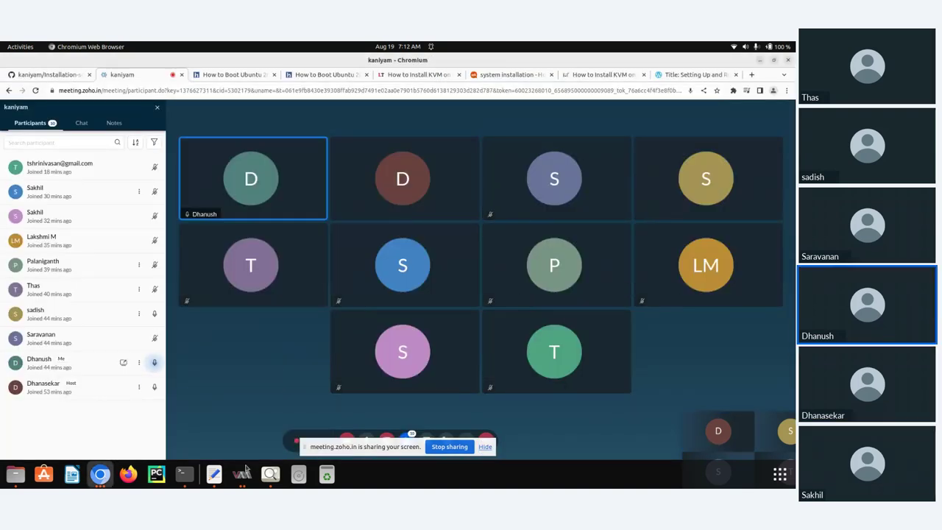
click(184, 474)
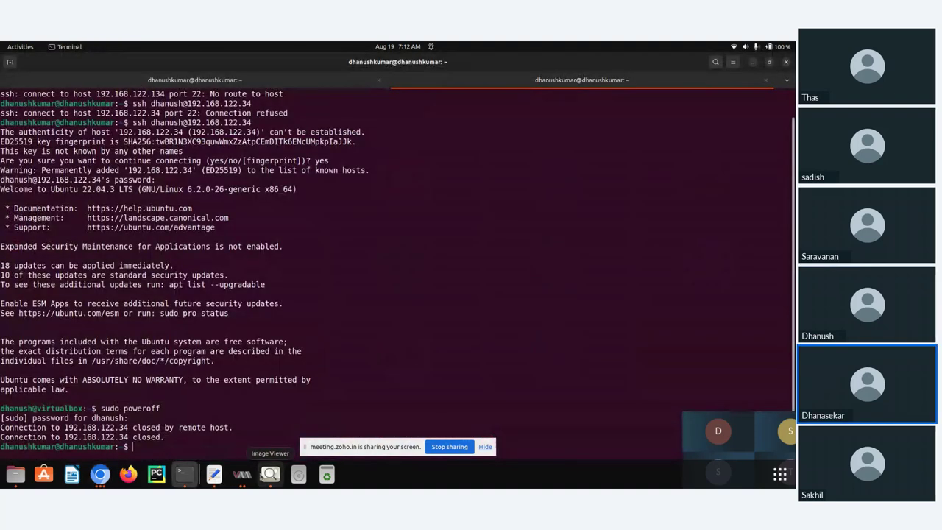
click(243, 474)
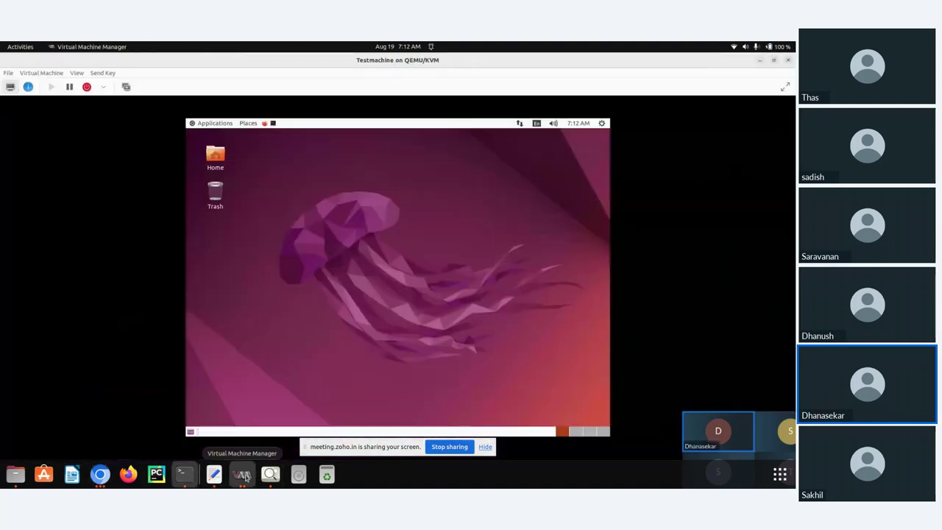
Step: Check the SSH service in Testmachine's terminal with sudo systemctl status ssh, entering the sudo password, and clear the terminal
click(272, 123)
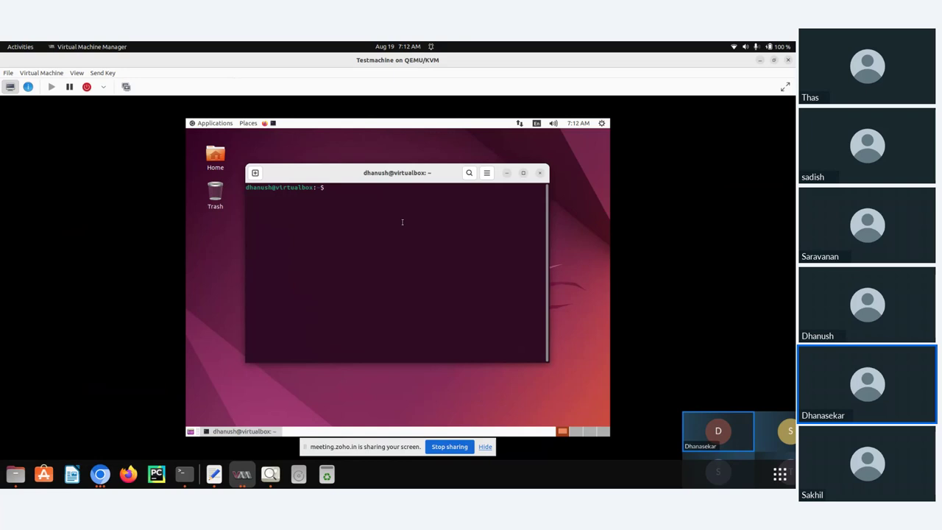
text(sudo systemctl status ssh)
key(Return)
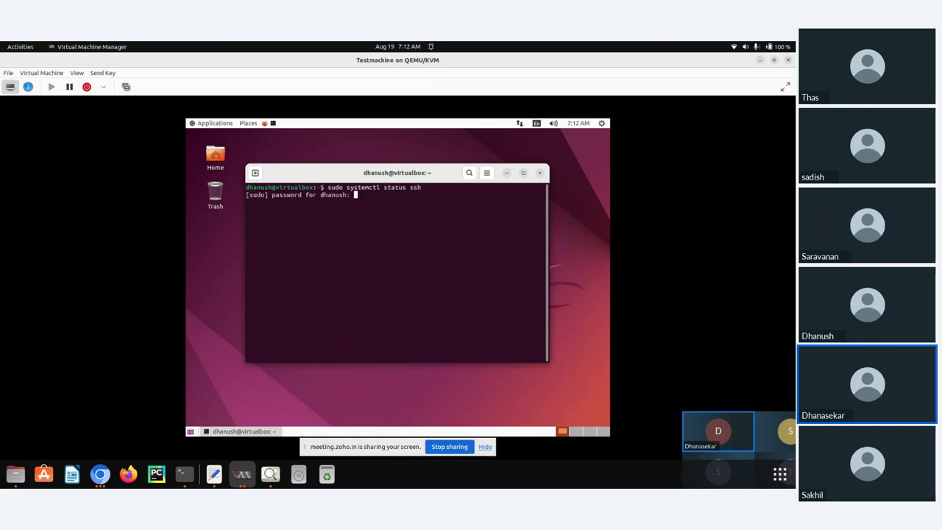
key(Return)
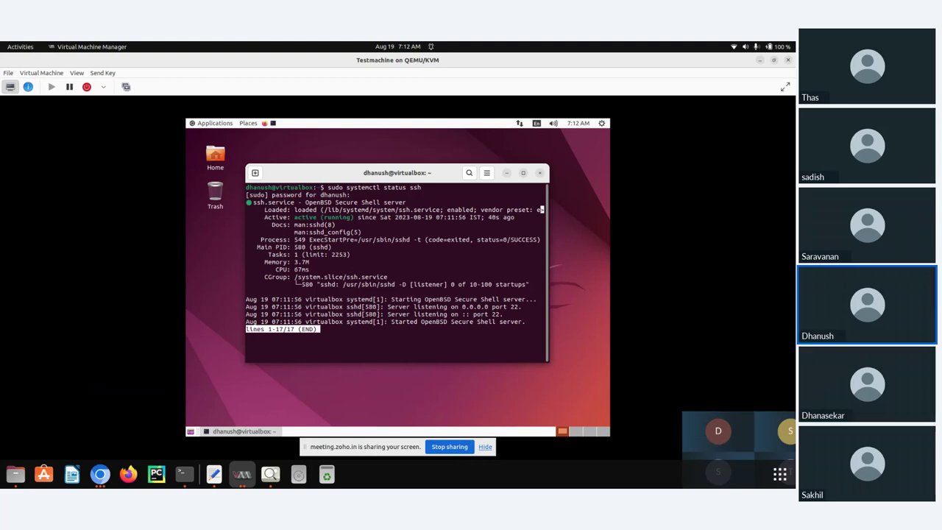
key(q)
key(ctrl+l)
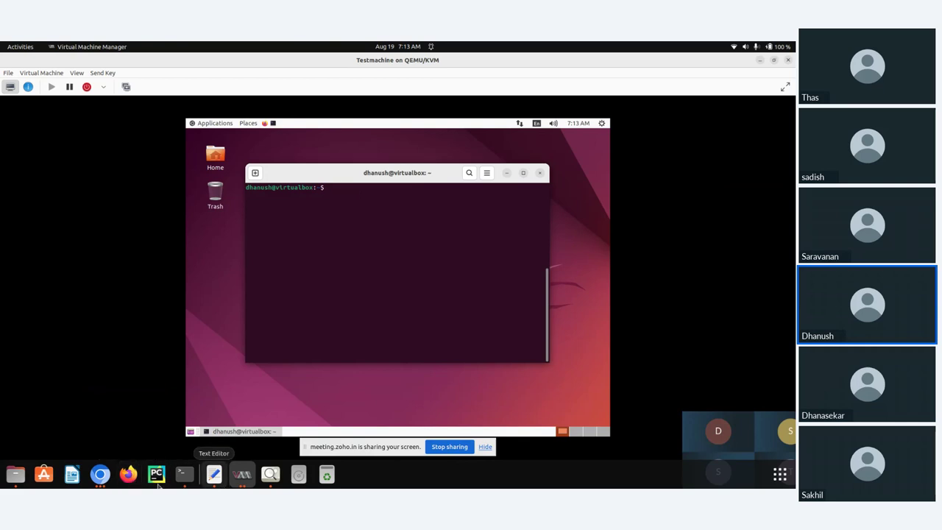
Step: Switch to Chromium and copy the GRUB configuration backup command from Step 5 of the guide on running KVM virtualisation on Linux
click(100, 475)
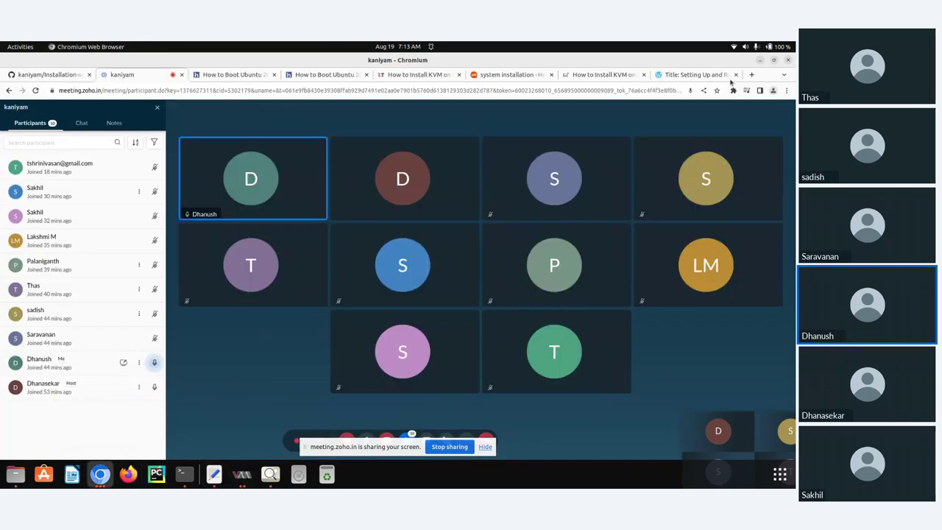
click(681, 76)
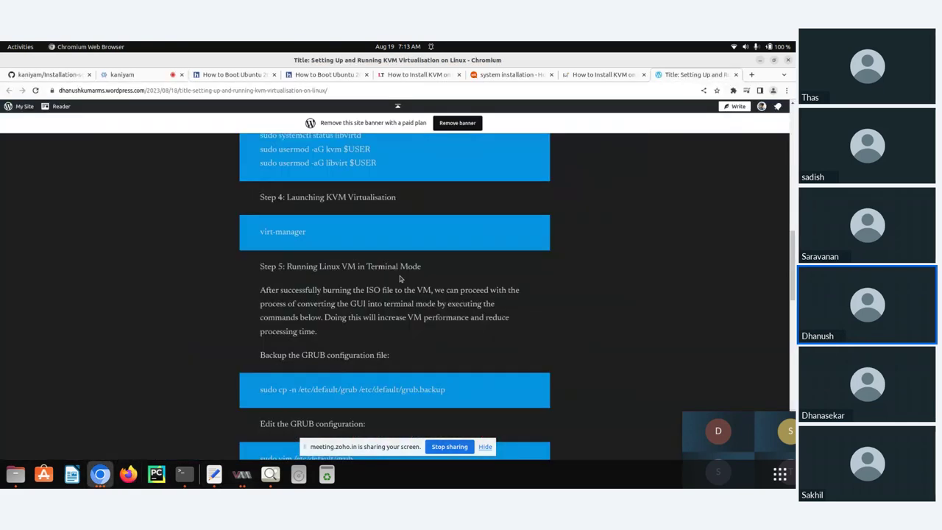
scroll(413, 361, down, 1)
scroll(345, 271, up, 3)
scroll(344, 271, down, 3)
drag(257, 218, 416, 270)
click(401, 291)
scroll(291, 252, down, 3)
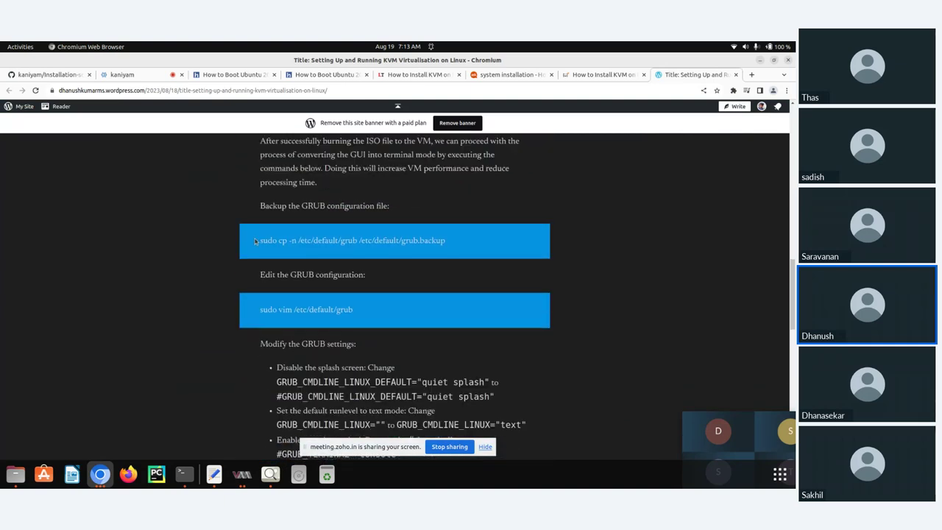
drag(255, 240, 428, 241)
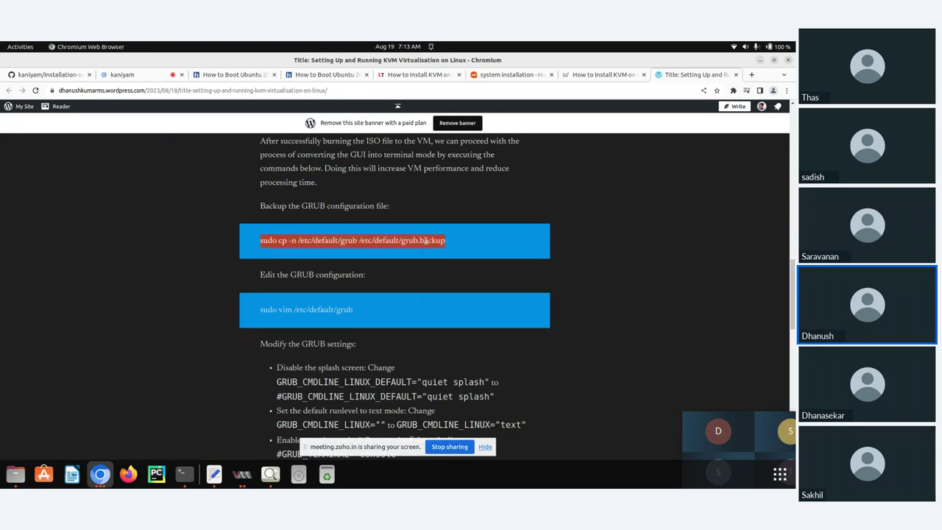
right_click(426, 241)
click(449, 248)
Step: Paste and run sudo cp -n /etc/default/grub /etc/default/grub.backup in Testmachine's terminal in Virtual Machine Manager
click(243, 476)
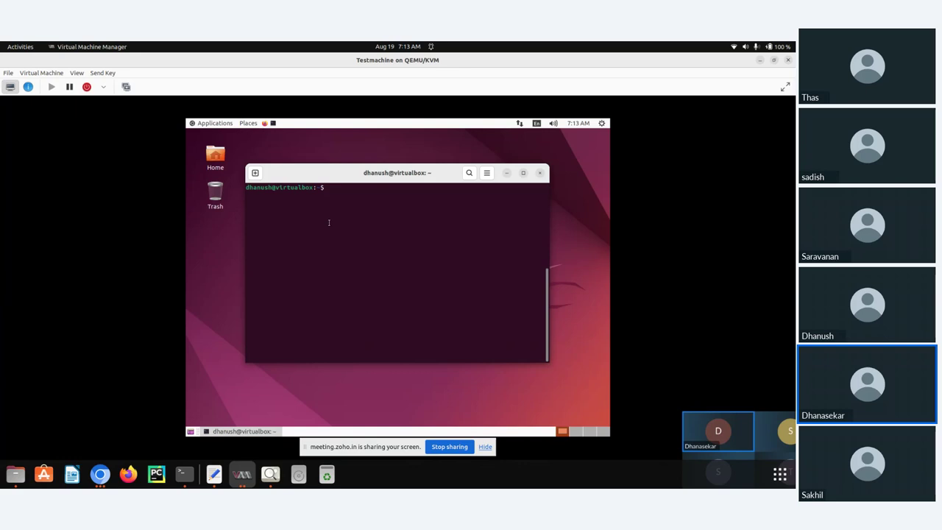
right_click(343, 190)
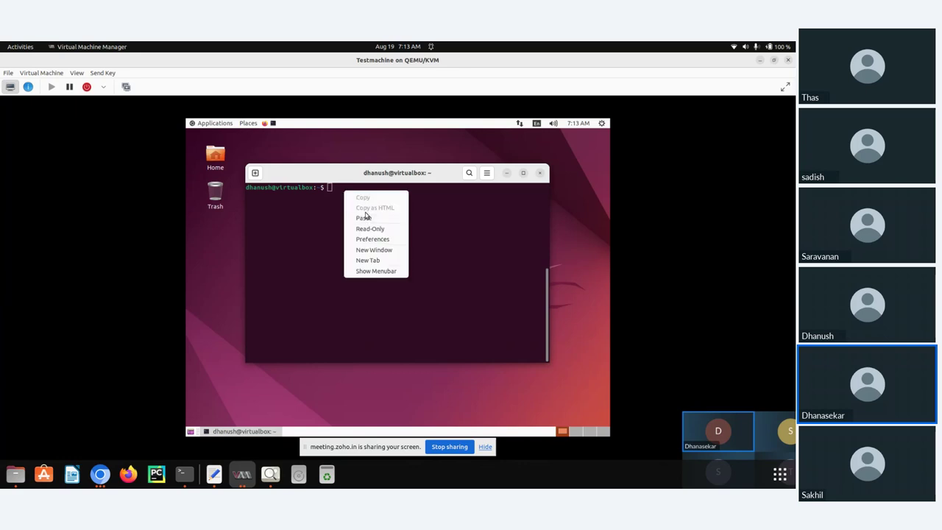
click(364, 218)
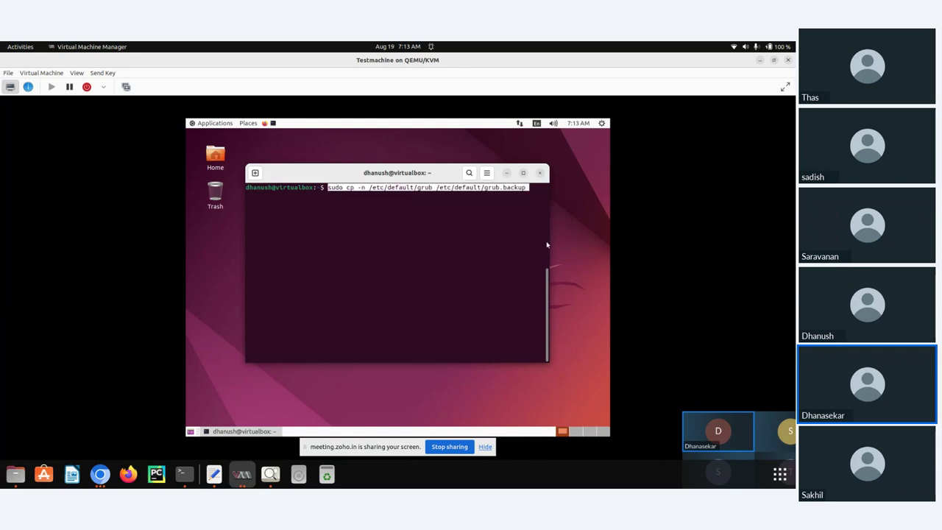
key(Return)
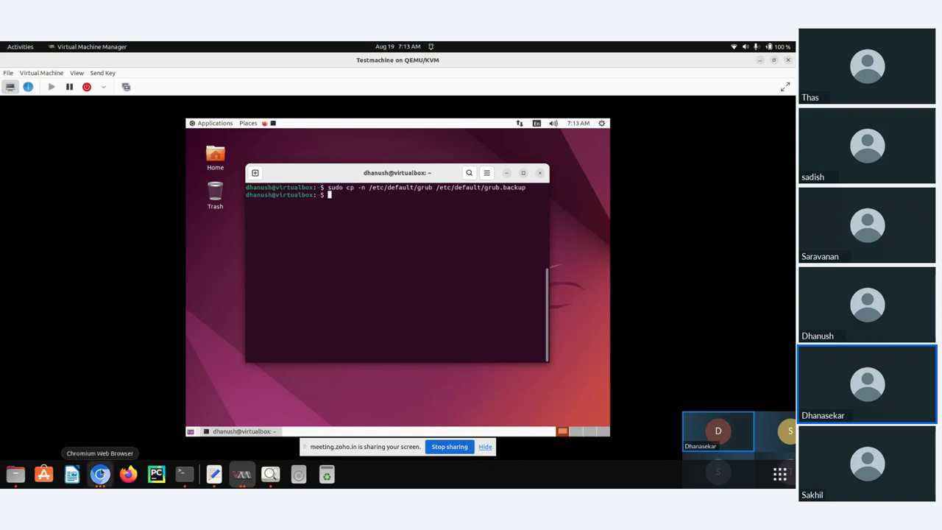
Step: Switch to Chromium and copy the sudo vim /etc/default/grub command from the guide's Edit the GRUB configuration section
click(100, 474)
drag(259, 310, 351, 310)
right_click(341, 309)
click(353, 324)
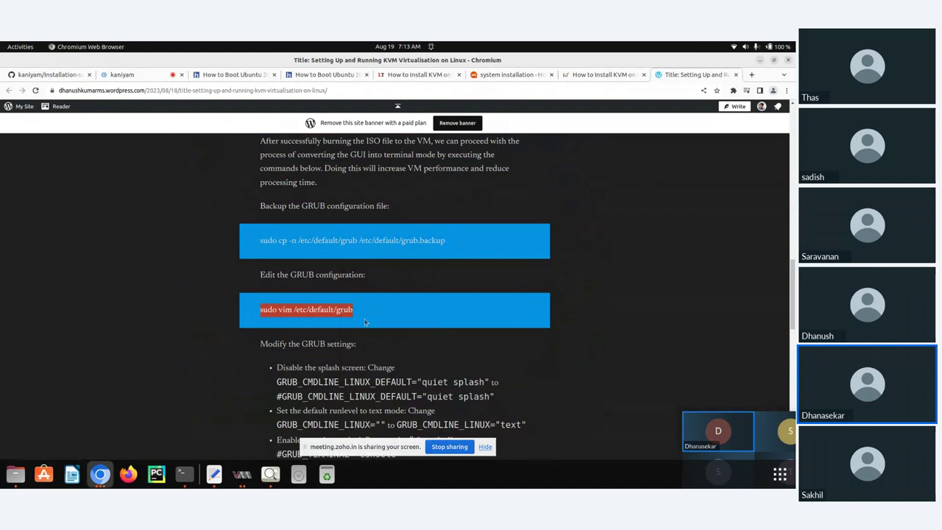
scroll(343, 309, down, 3)
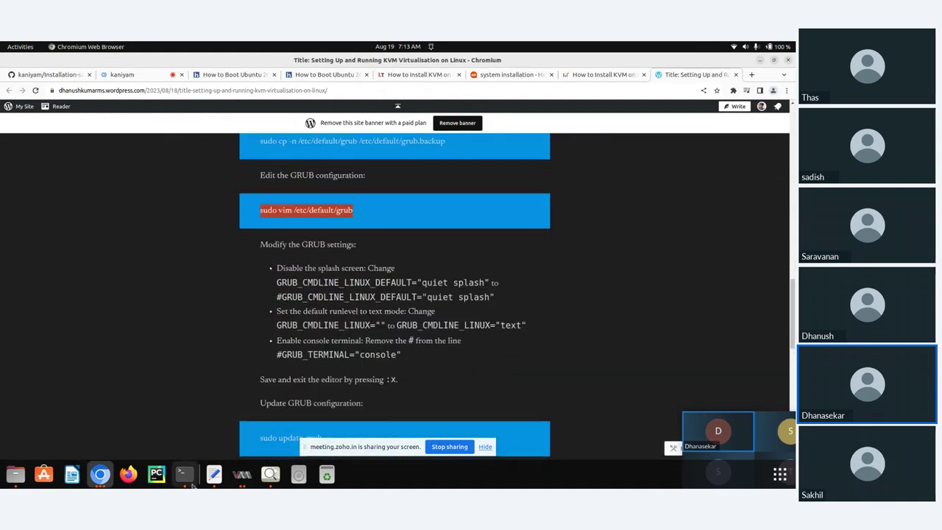
Step: Switch to Virtual Machine Manager and open the GRUB configuration in Testmachine's terminal by pasting and running sudo vim /etc/default/grub
click(243, 474)
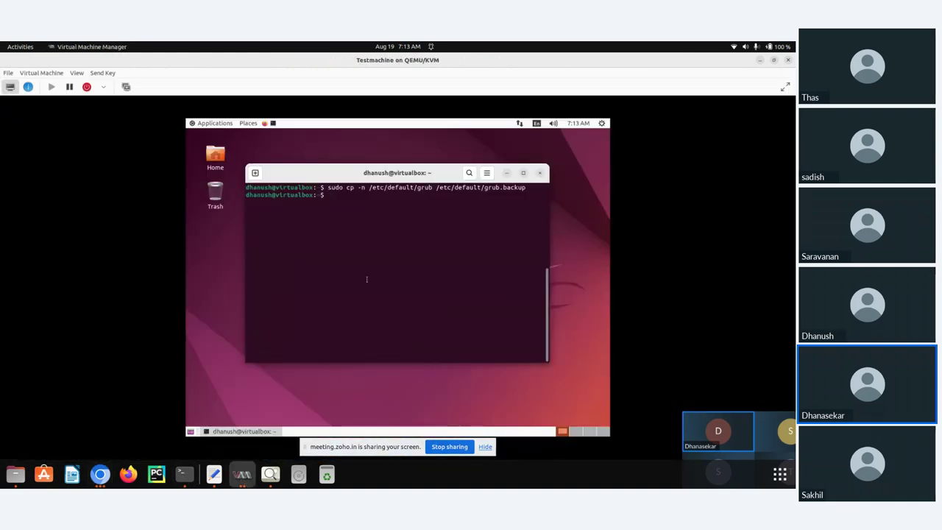
key(ctrl+shift+v)
key(Return)
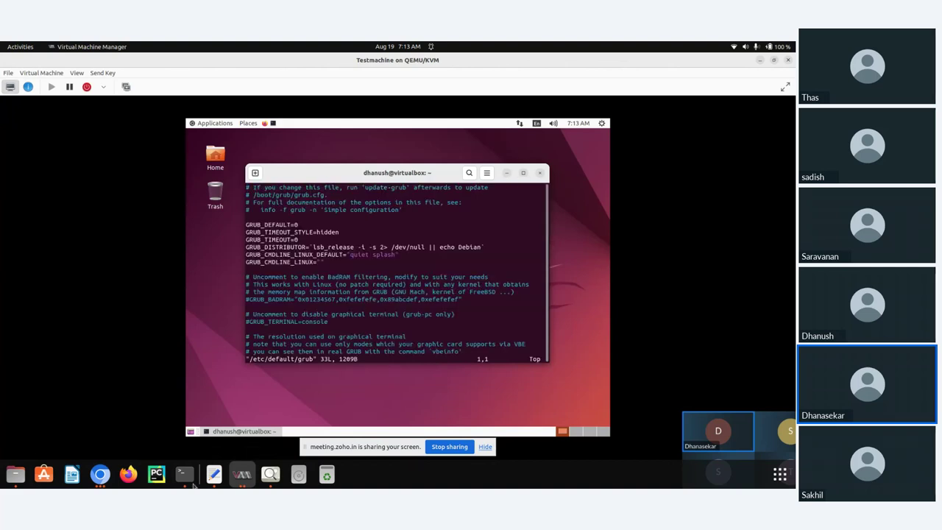
Step: Review the guide's GRUB_CMDLINE_LINUX_DEFAULT change in Chromium and return to the Testmachine console in Virtual Machine Manager
click(100, 474)
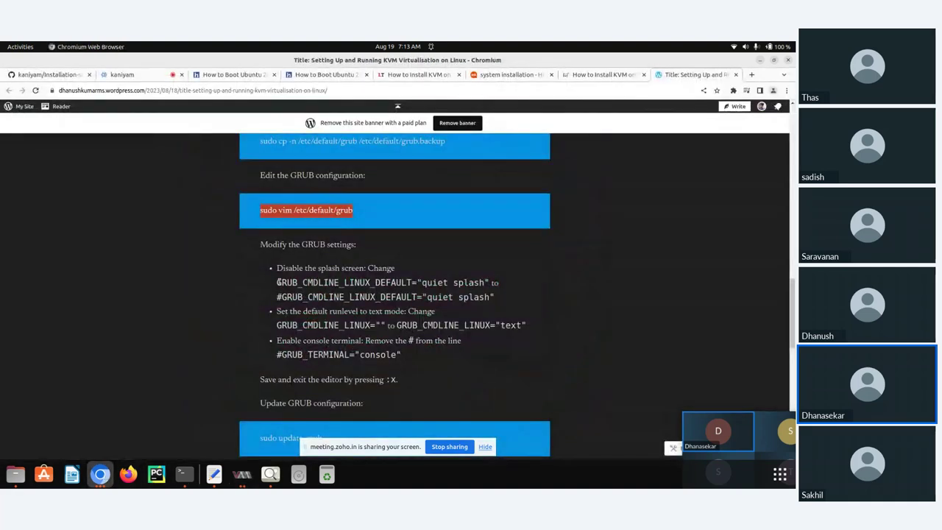
drag(279, 282, 346, 282)
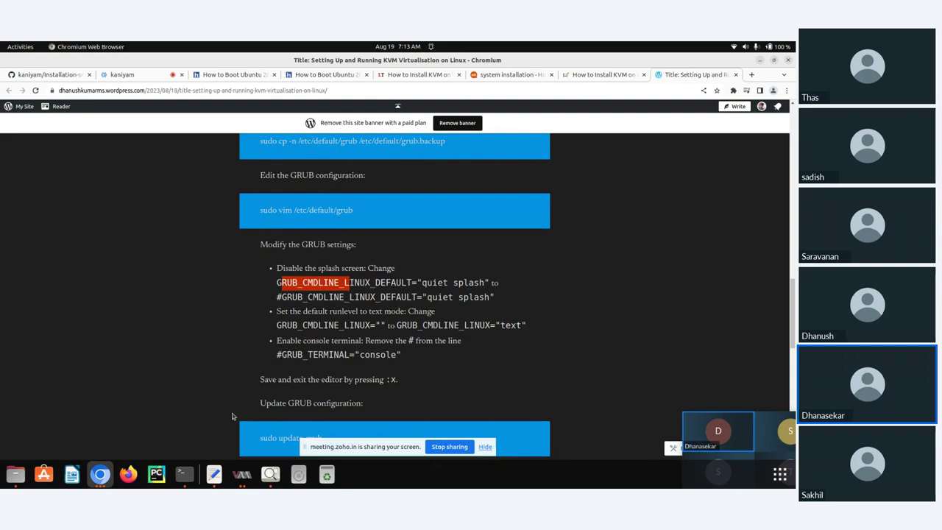
click(242, 475)
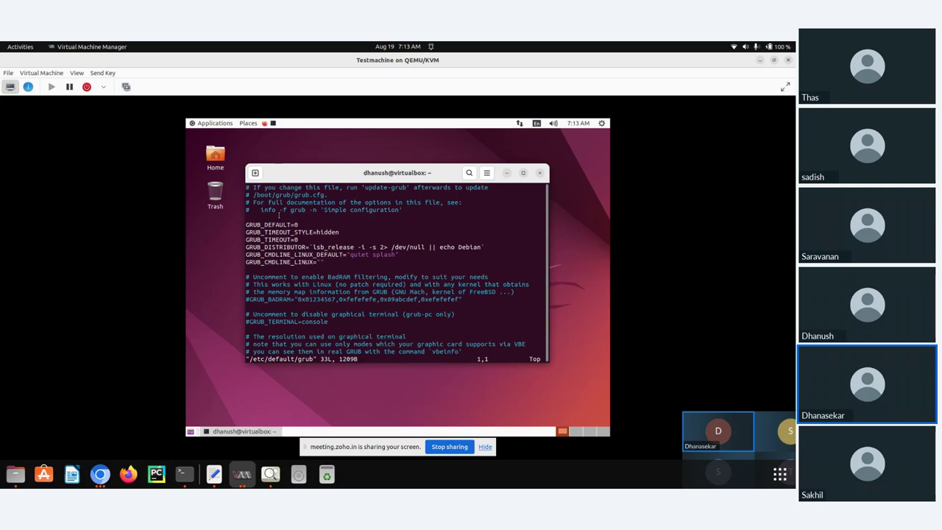
Step: Comment out the GRUB_CMDLINE_LINUX_DEFAULT="quiet splash" line in the GRUB file by inserting # at its start
key(i)
key(Down)
key(Down)
key(Down)
key(Down)
key(Down)
key(Down)
key(Down)
key(Down)
key(Down)
text(#)
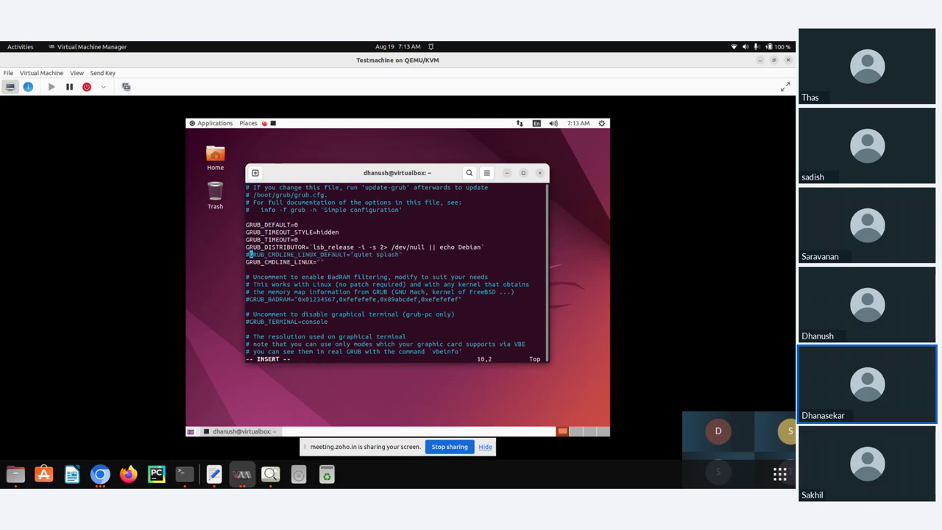
drag(415, 252, 279, 247)
click(336, 265)
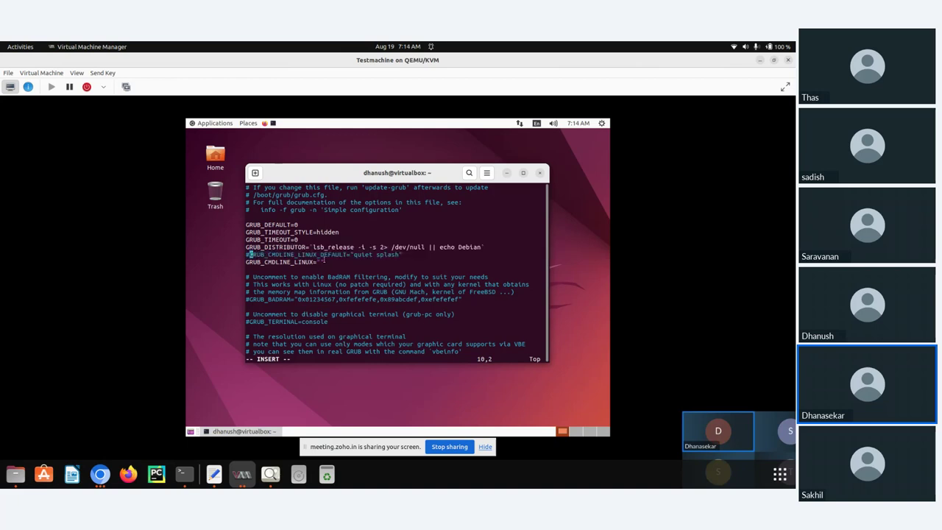
Step: Set GRUB_CMDLINE_LINUX to "text" in the GRUB file, checking the value against the guide in Chromium
key(Down)
key(Right)
key(Right)
key(Right)
key(Right)
key(Right)
key(Right)
key(Right)
key(Right)
key(Right)
key(Right)
key(Right)
key(Right)
key(Right)
key(Right)
key(Right)
key(Right)
key(Right)
key(Right)
key(Right)
click(100, 474)
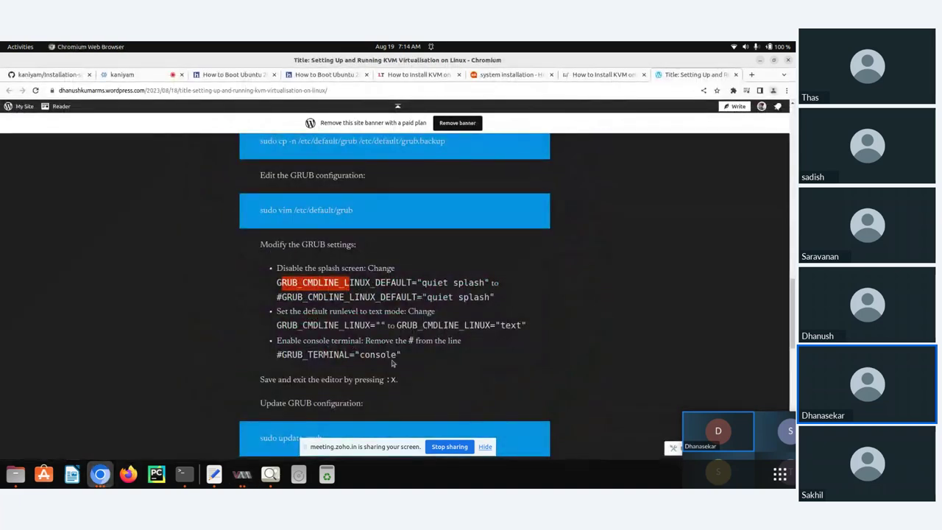
click(242, 474)
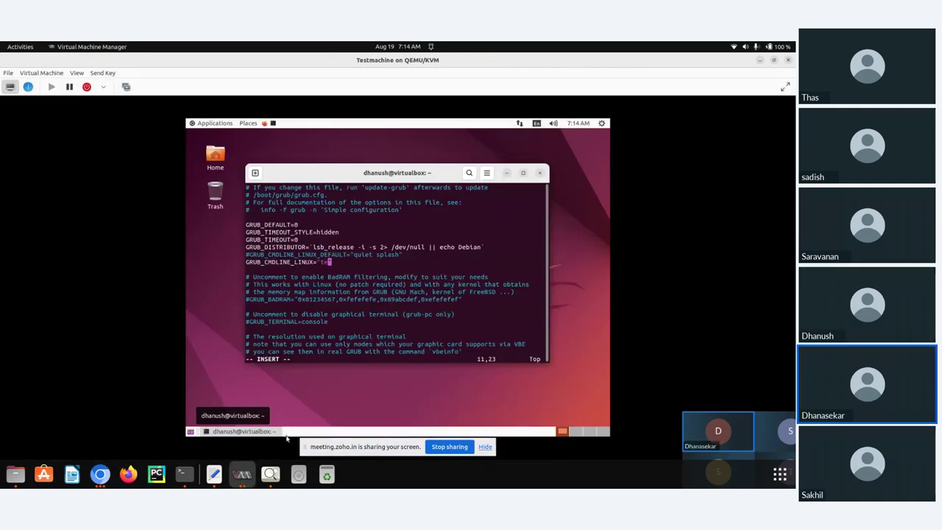
text(xt)
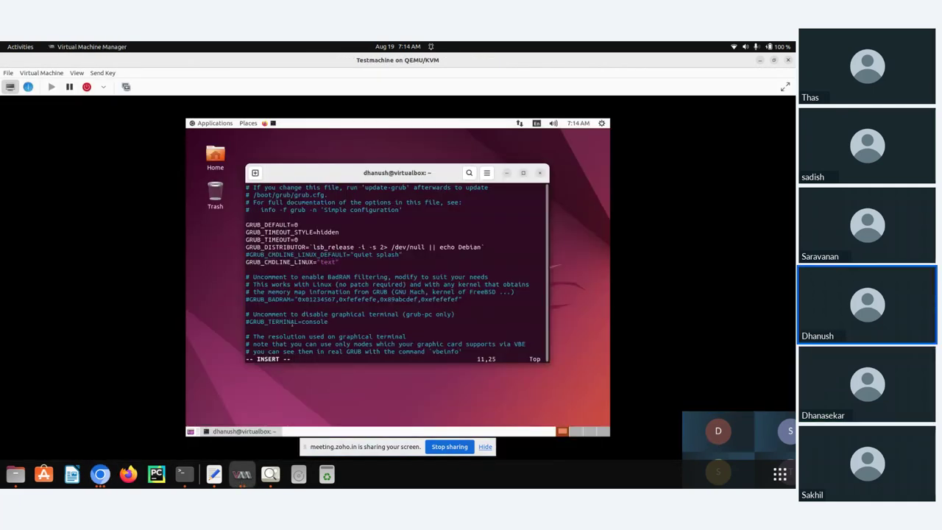
Step: Uncomment the GRUB_TERMINAL=console line in the GRUB file by removing its leading #
key(Left)
key(Left)
key(Left)
key(Left)
key(Left)
key(Left)
key(Left)
key(Left)
key(Left)
key(Left)
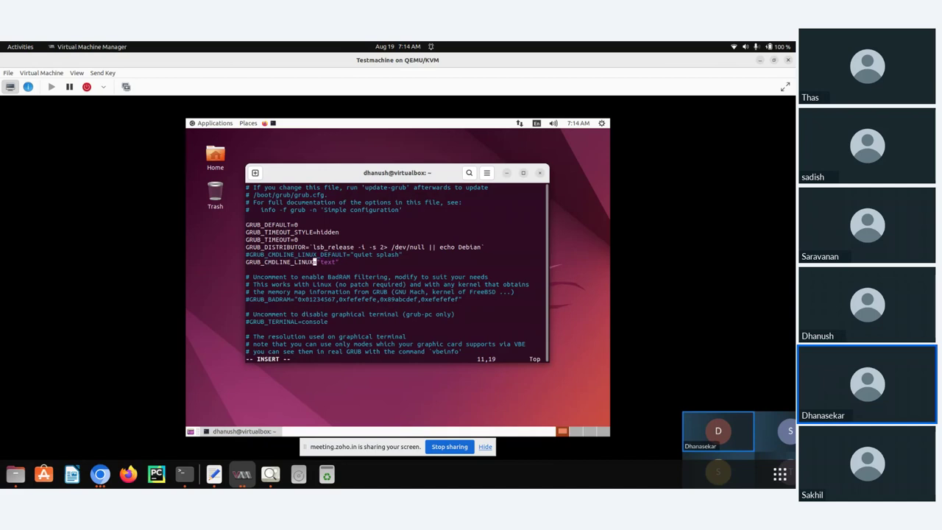
key(Down)
key(Down)
key(Down)
key(Down)
key(Down)
key(Down)
key(Down)
key(Down)
key(Left)
key(Left)
key(Left)
key(Left)
key(Left)
key(Left)
key(Left)
key(Left)
key(Left)
key(Left)
key(Left)
key(Left)
key(Left)
key(Left)
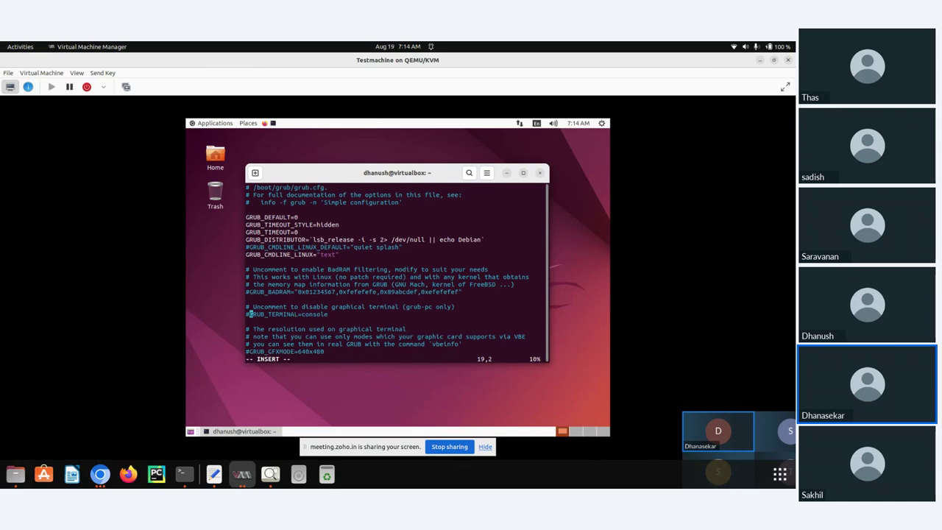
key(BackSpace)
Step: Save the edited GRUB file and quit vim with :wq
drag(415, 247, 248, 247)
click(356, 256)
key(Escape)
text(:wq)
key(Return)
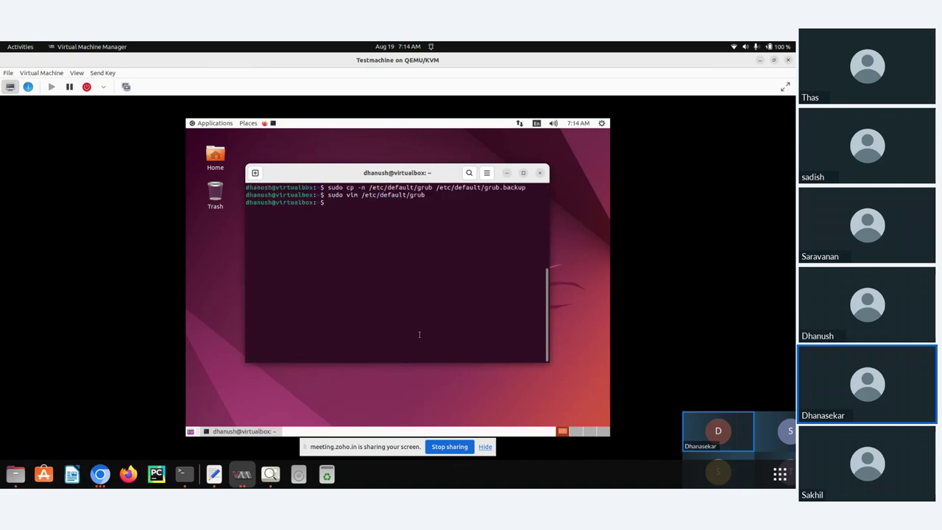
Step: Switch to Chromium and copy the sudo update-grub command from the guide's Update GRUB configuration section
click(100, 474)
scroll(447, 315, down, 3)
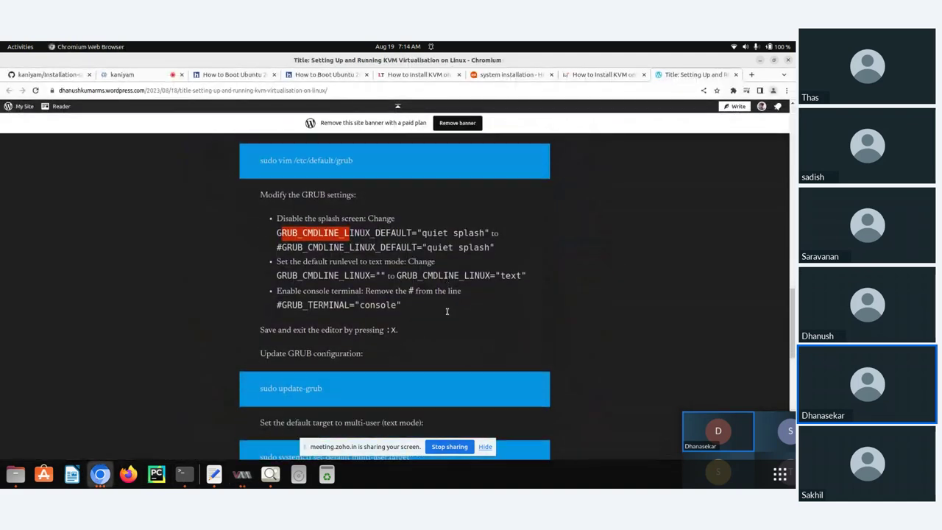
scroll(448, 315, down, 2)
scroll(317, 324, up, 4)
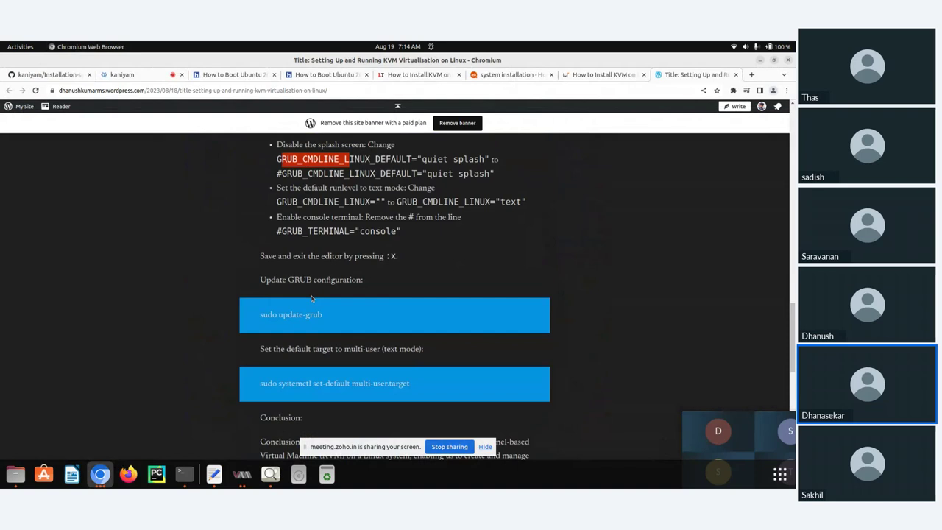
scroll(311, 356, down, 2)
drag(261, 340, 330, 341)
drag(259, 340, 326, 342)
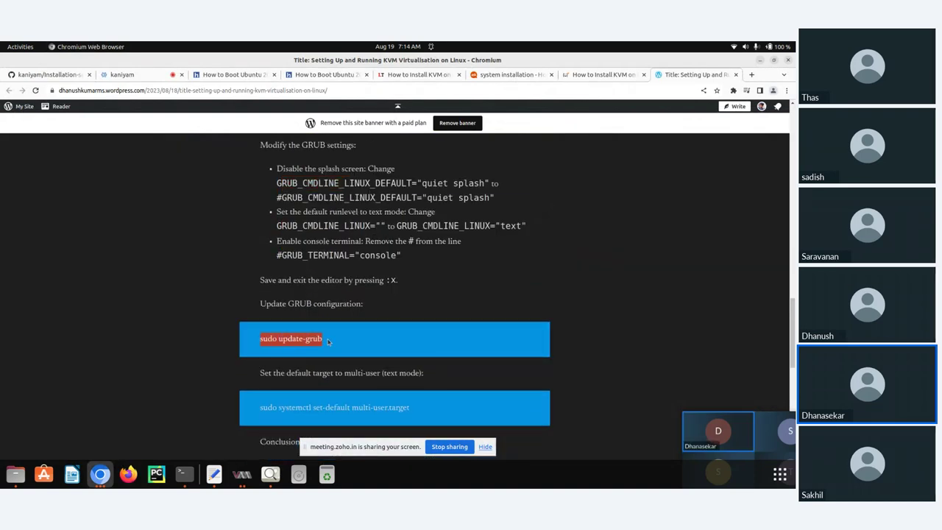
right_click(325, 342)
click(321, 349)
Step: Switch to Virtual Machine Manager and paste and run sudo update-grub in Testmachine's terminal
click(243, 477)
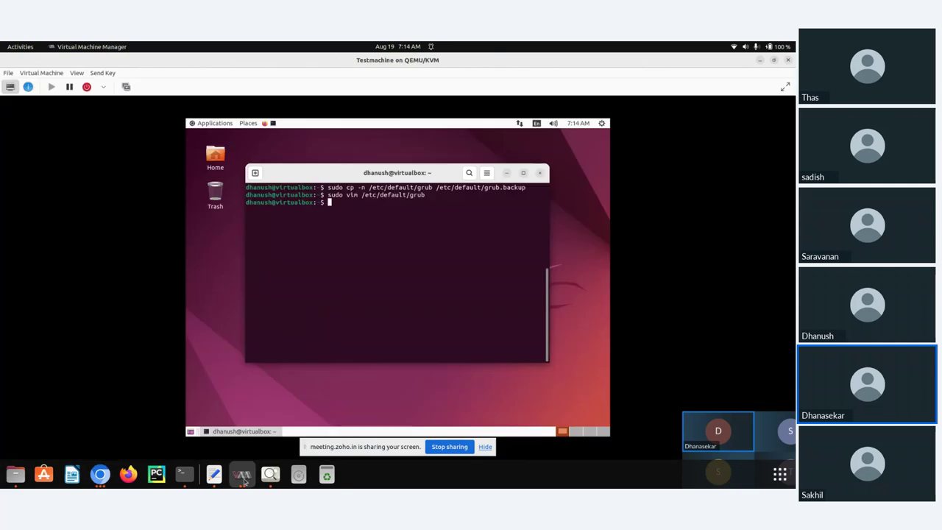
key(ctrl+shift+v)
key(Return)
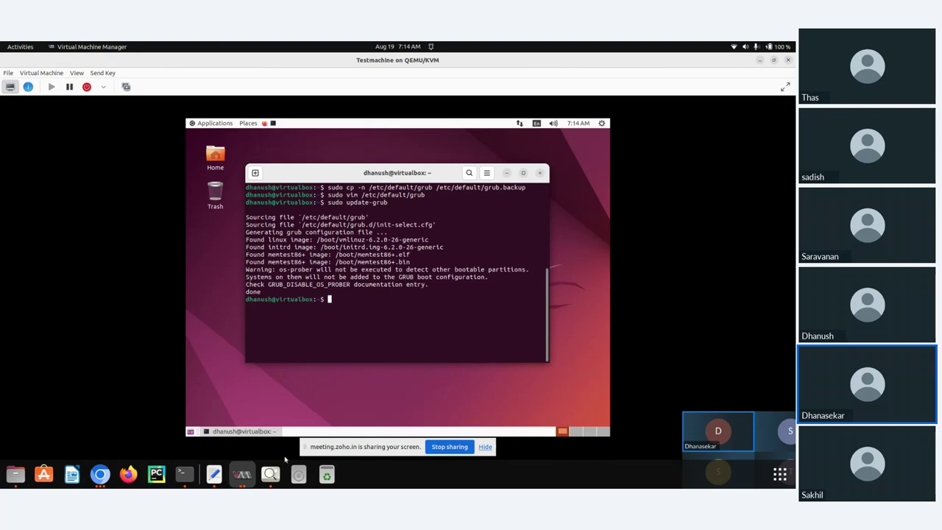
Step: Switch to Chromium and copy the sudo systemctl set-default multi-user.target command from the guide
click(100, 474)
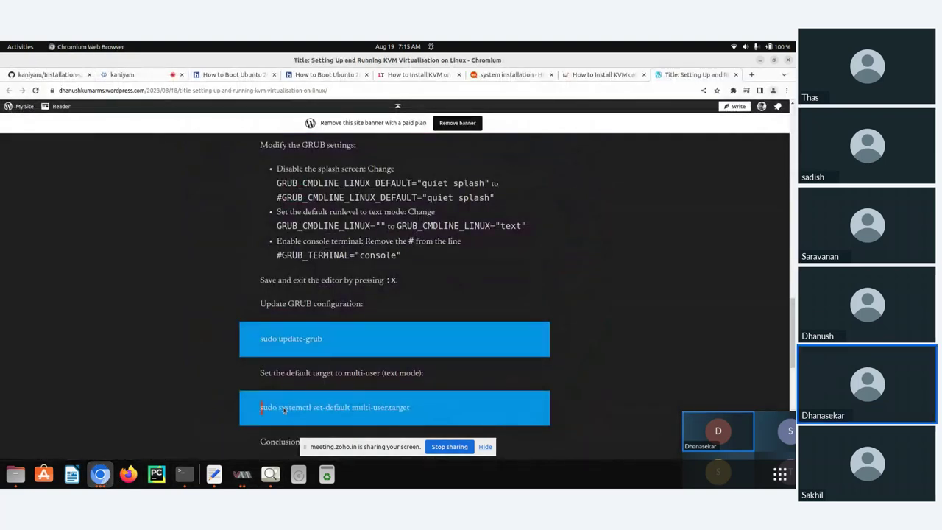
drag(284, 410, 413, 407)
right_click(412, 407)
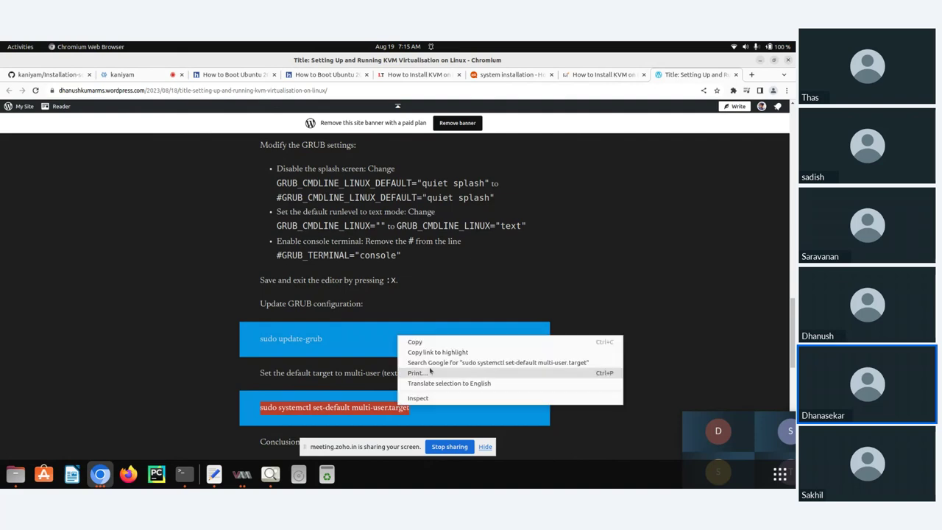
click(414, 341)
Step: Switch to Virtual Machine Manager and set the text-mode default by pasting and running sudo systemctl set-default multi-user.target in Testmachine's terminal
click(242, 474)
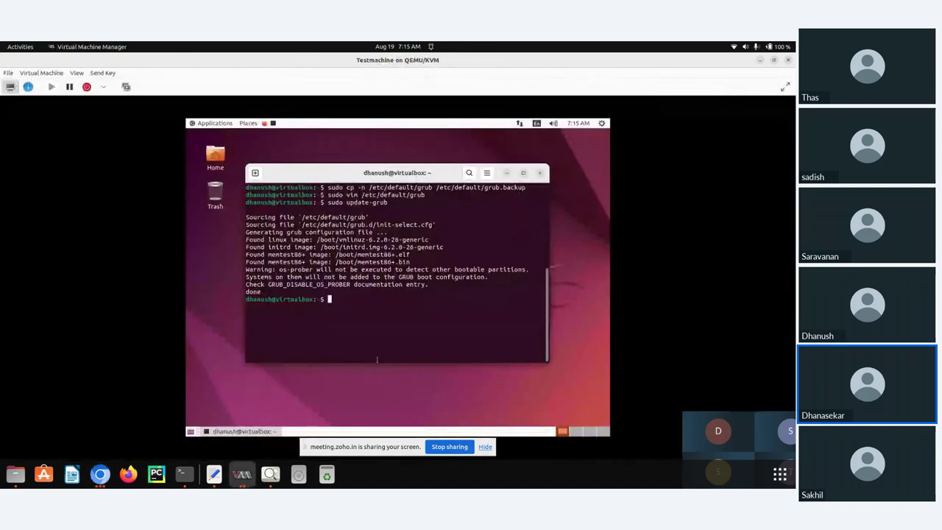
key(ctrl+shift+v)
key(Return)
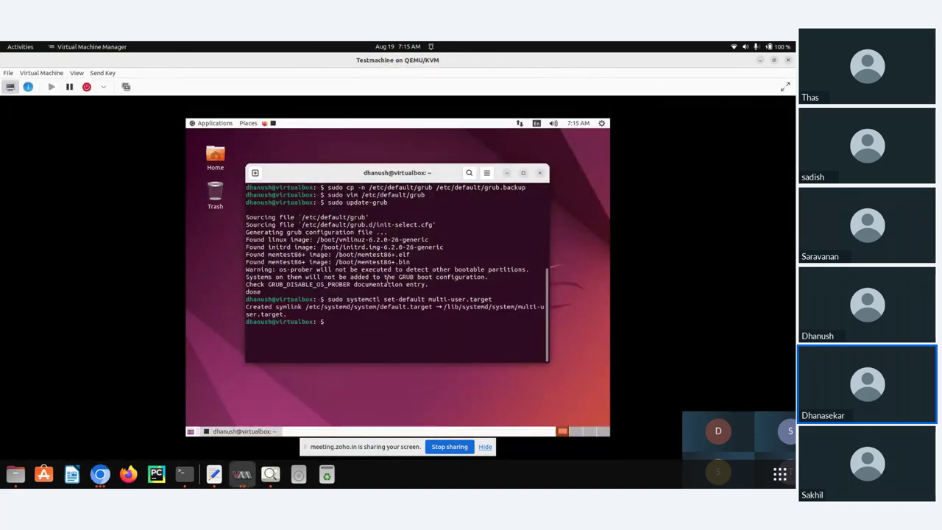
Step: Check the end of the guide in Chromium for remaining commands and return to the Testmachine console in Virtual Machine Manager
click(110, 471)
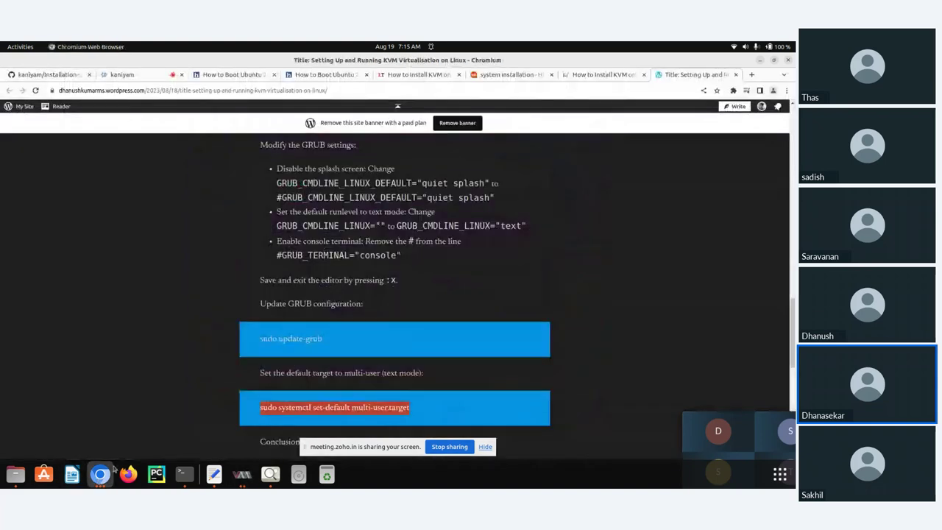
scroll(184, 442, down, 4)
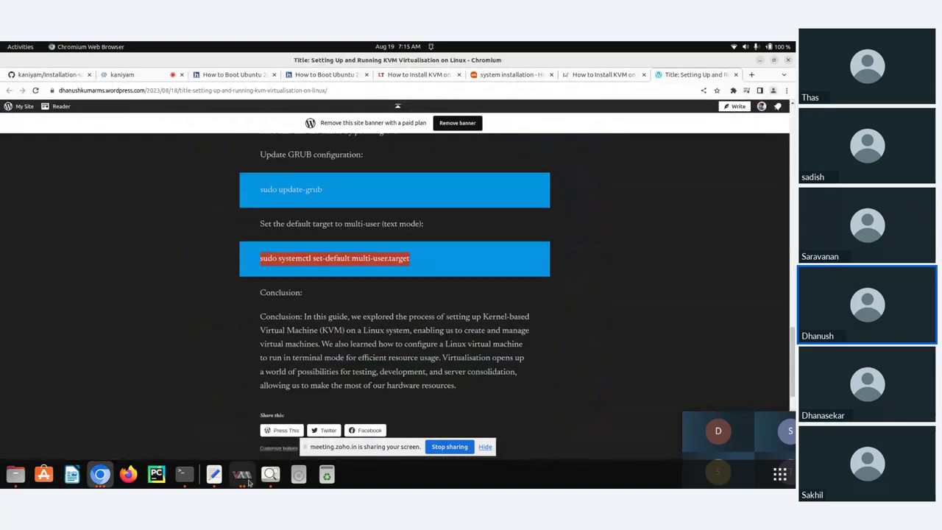
click(243, 475)
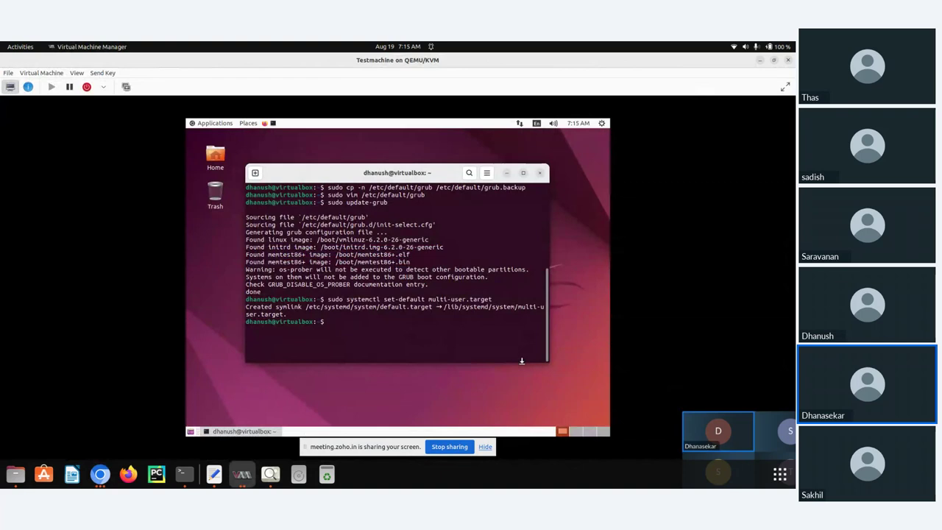